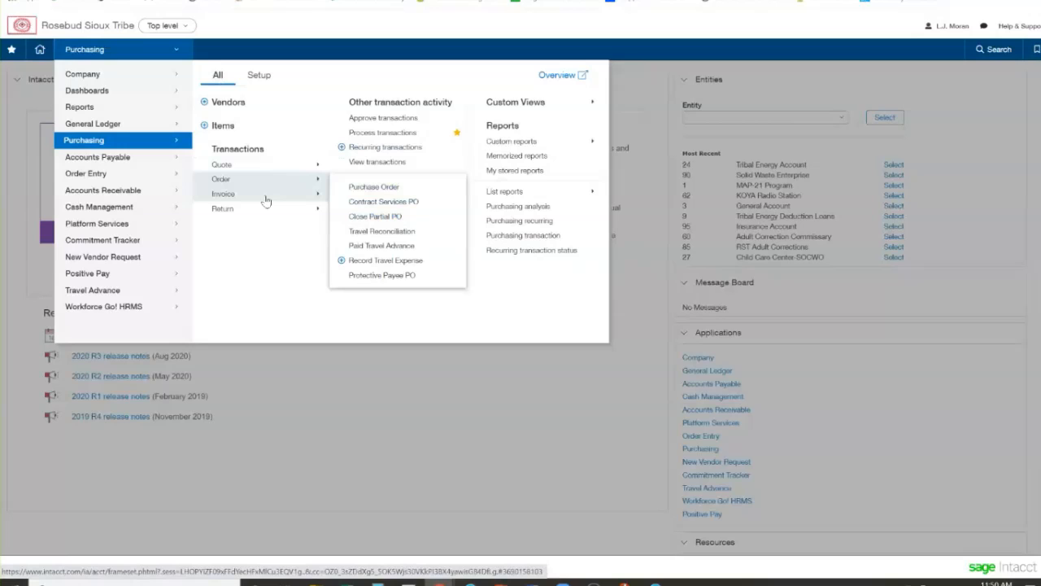
Start a new Standard Purchase Requisition from the purchasing quote transactions
mouse_move(265, 201)
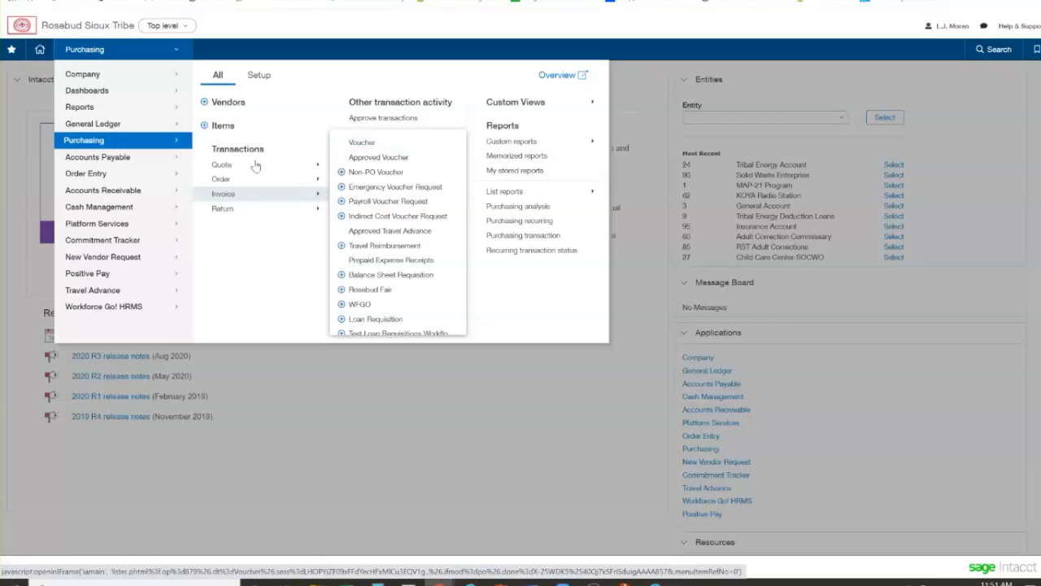
mouse_move(290, 164)
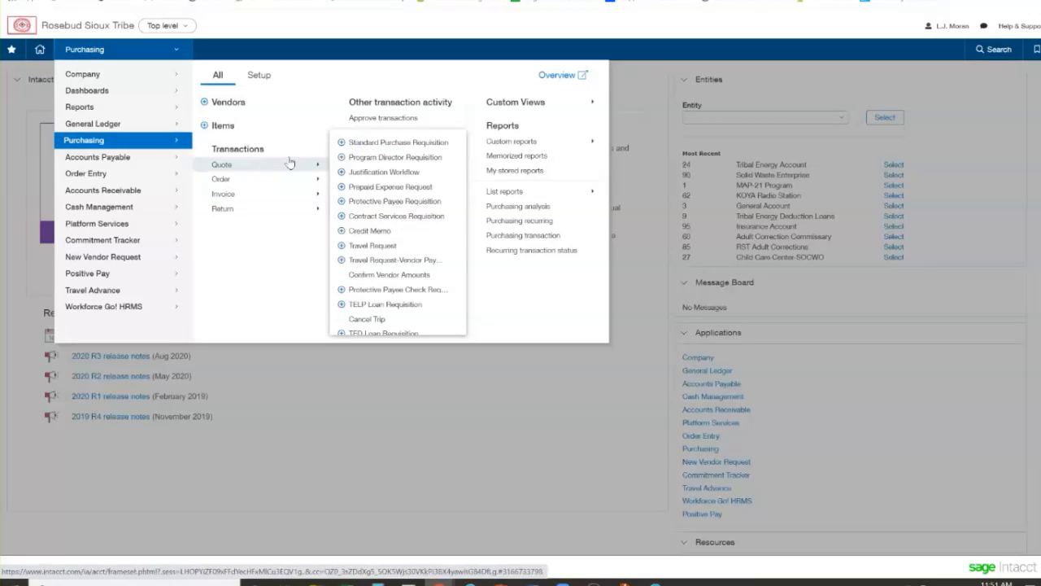
left_click(341, 143)
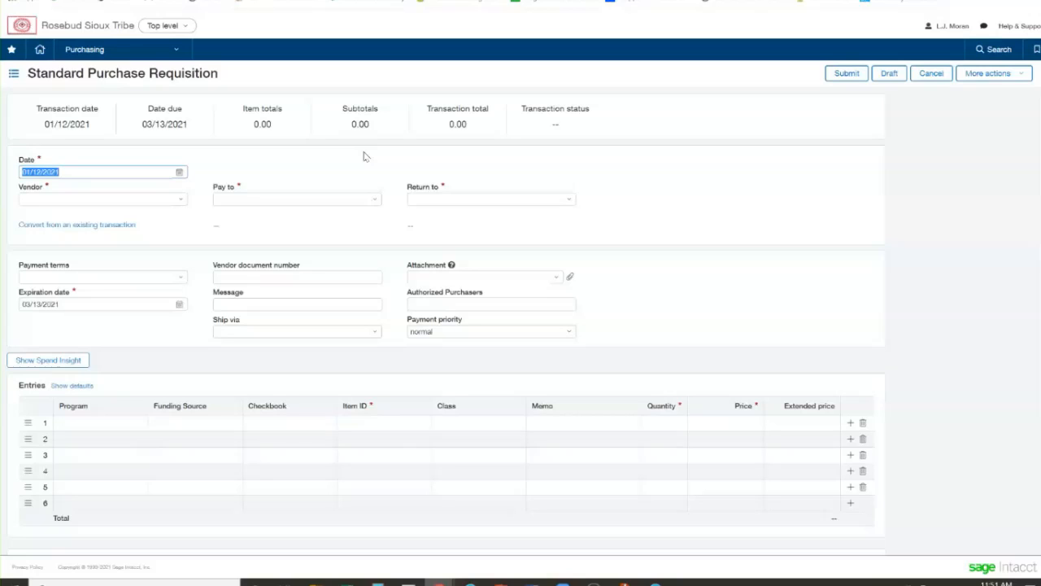
Try 12/31/2021 as the requisition date and filter the vendor choices by "rs"
type("12/31/2021")
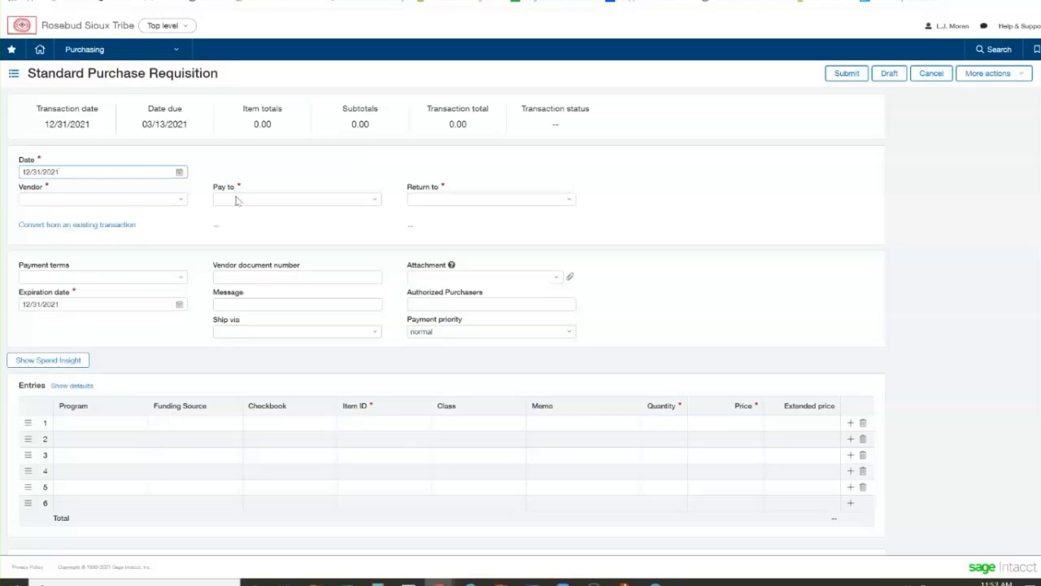
left_click(116, 201)
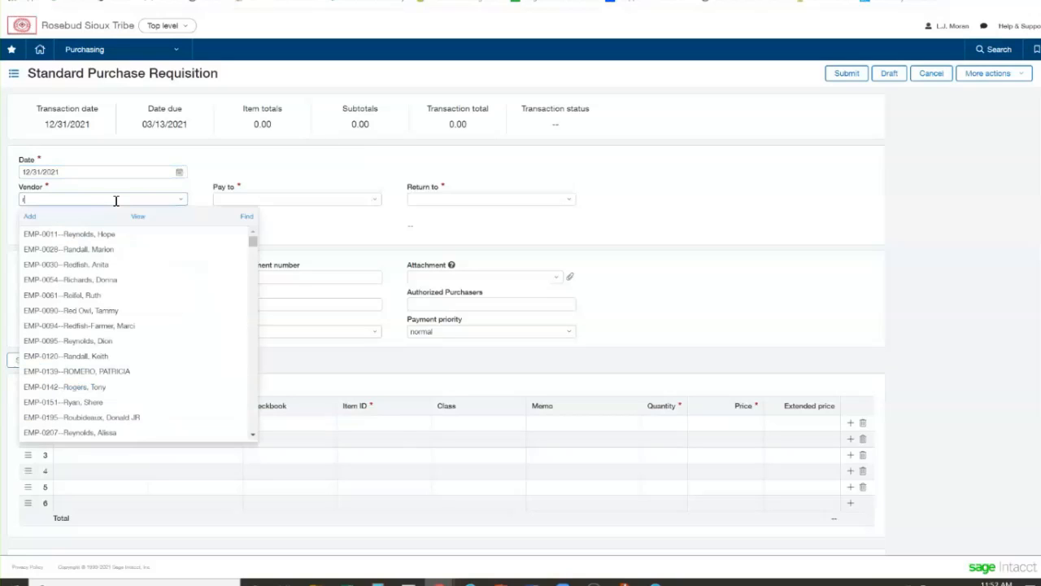
type("rs")
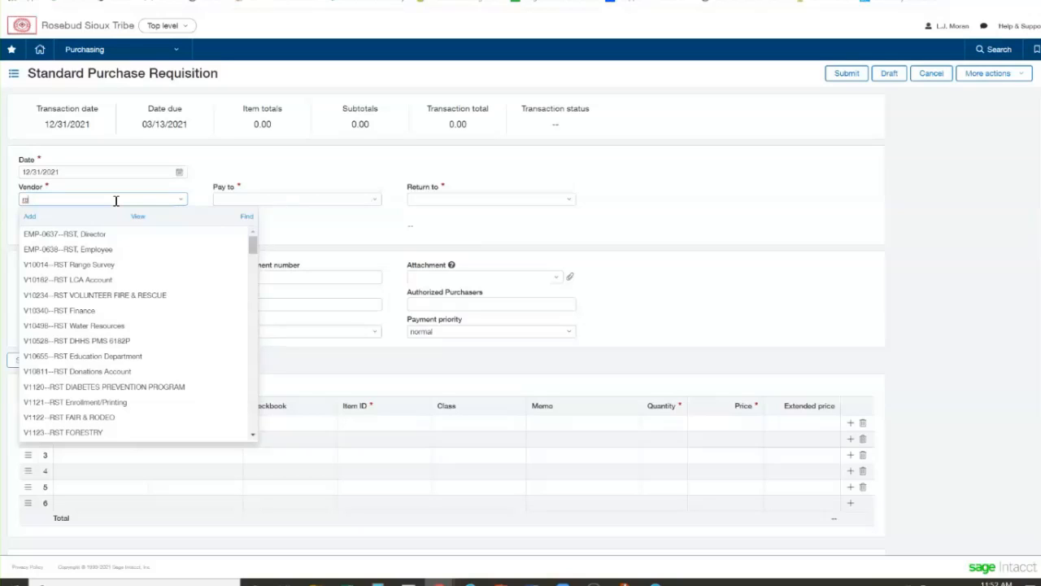
key("BackSpace")
key("BackSpace")
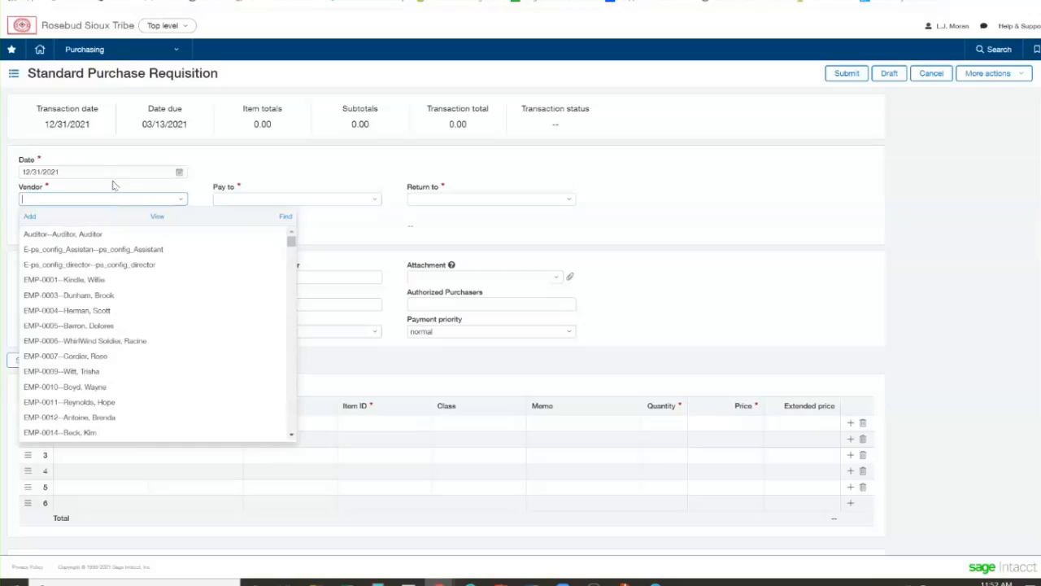
Set the requisition date to today's date, 01/12/2021
left_click(117, 176)
key("t")
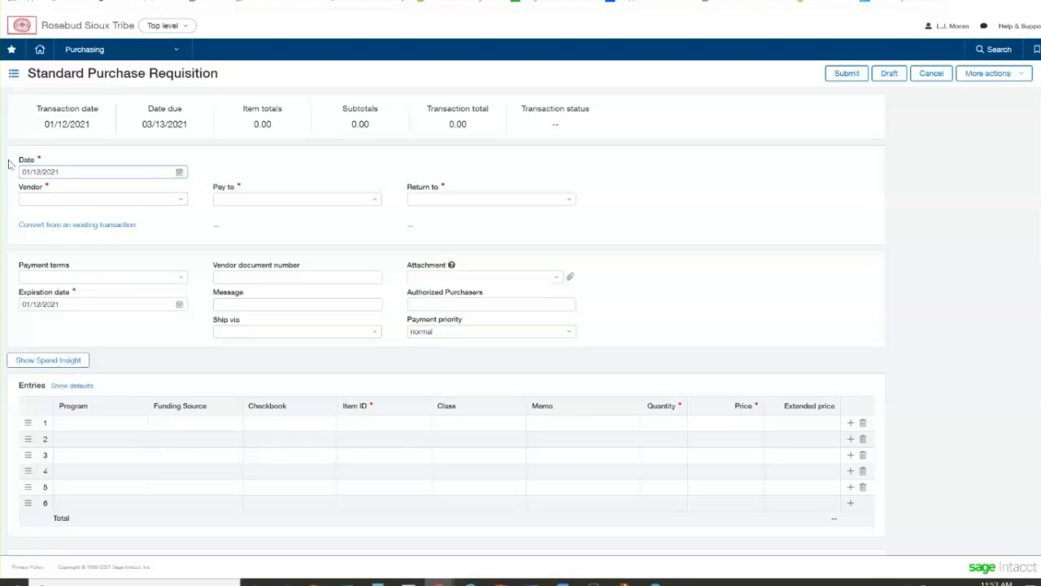
Filter the requisition's vendor choices by "test" and by "bui"
left_click(53, 197)
scroll(54, 200, "down", 1)
scroll(76, 216, "up", 1)
type("test")
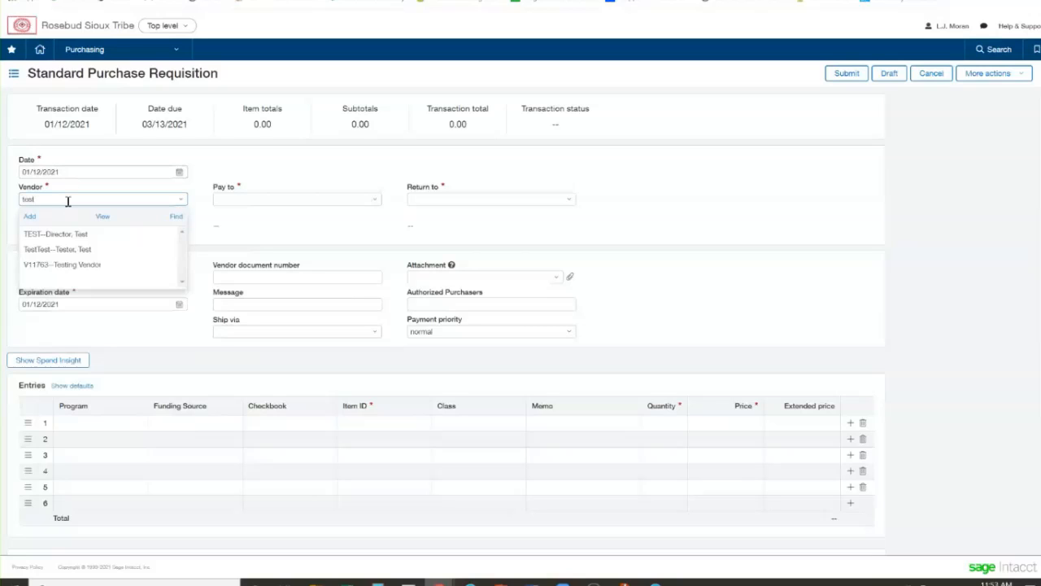
left_click_drag(38, 198, 14, 202)
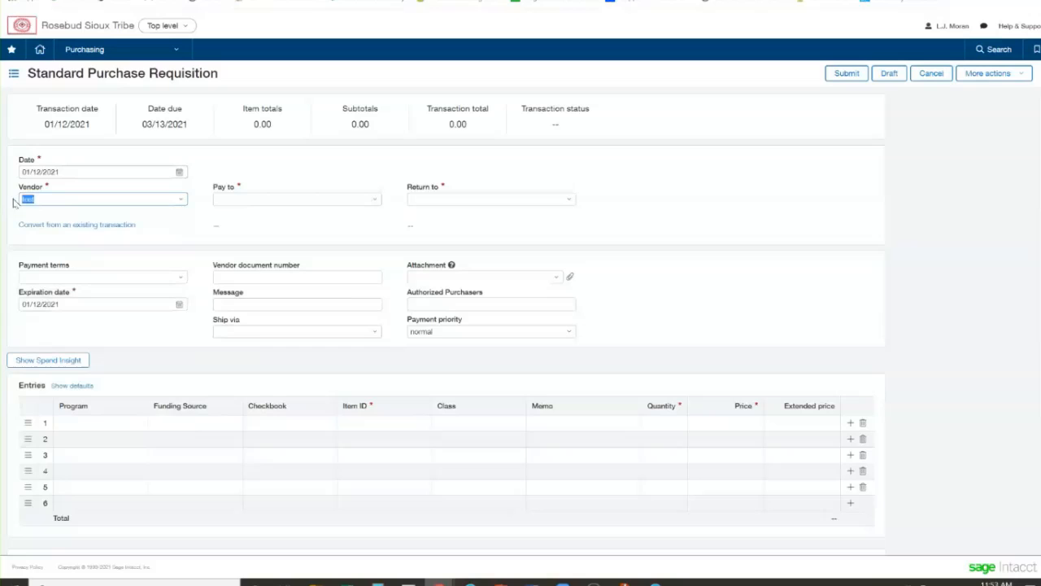
type("bui")
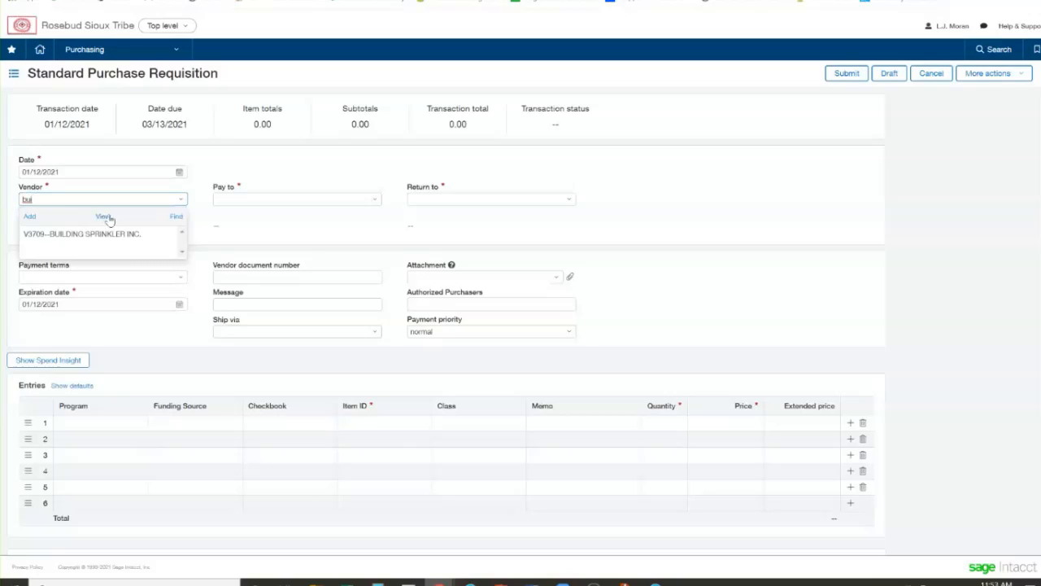
Open the full vendor search and filter it by "%build" to find vendor names containing that text
left_click(175, 218)
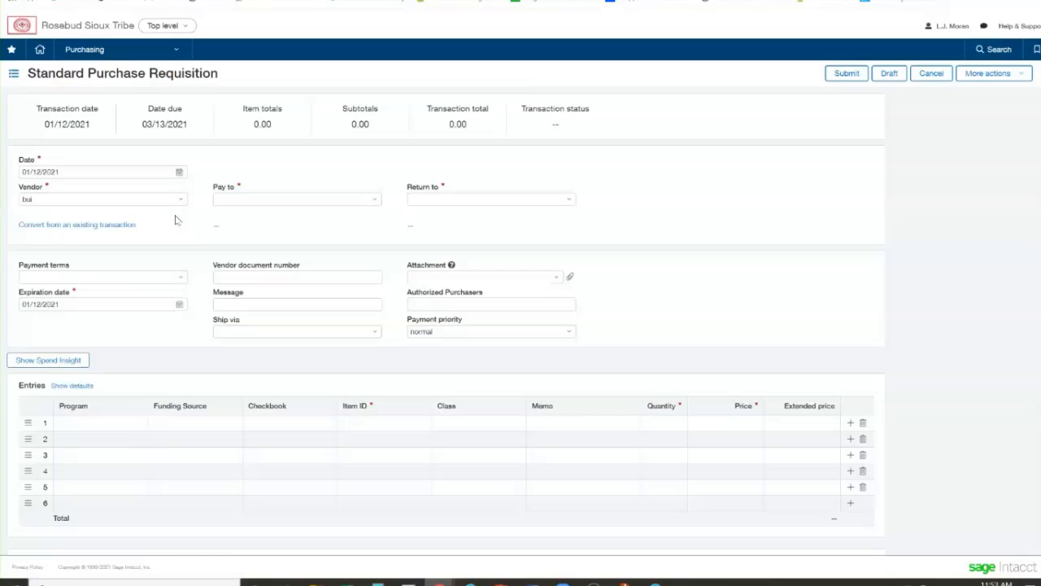
left_click(107, 199)
left_click(183, 201)
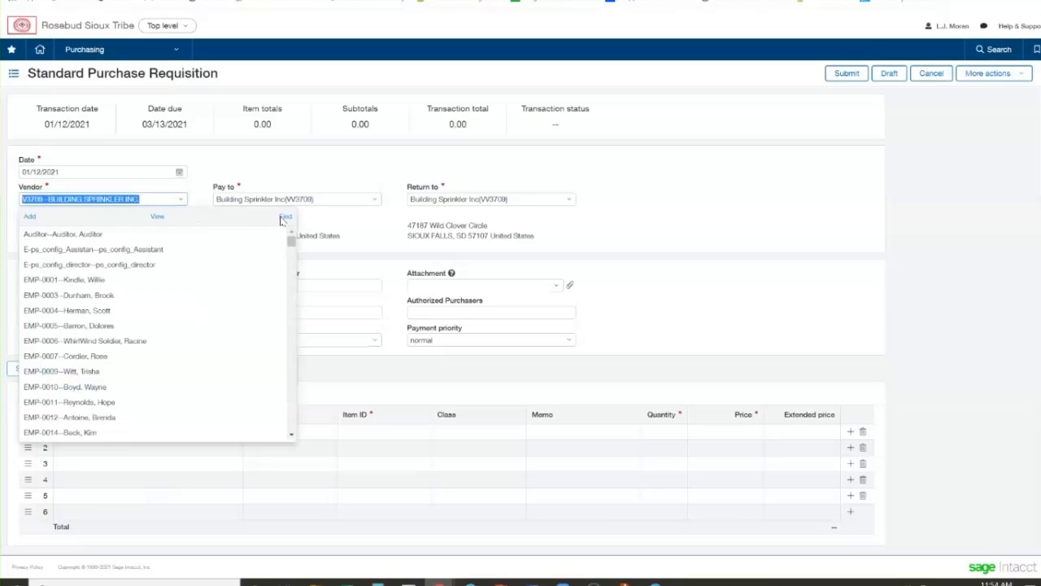
left_click(284, 218)
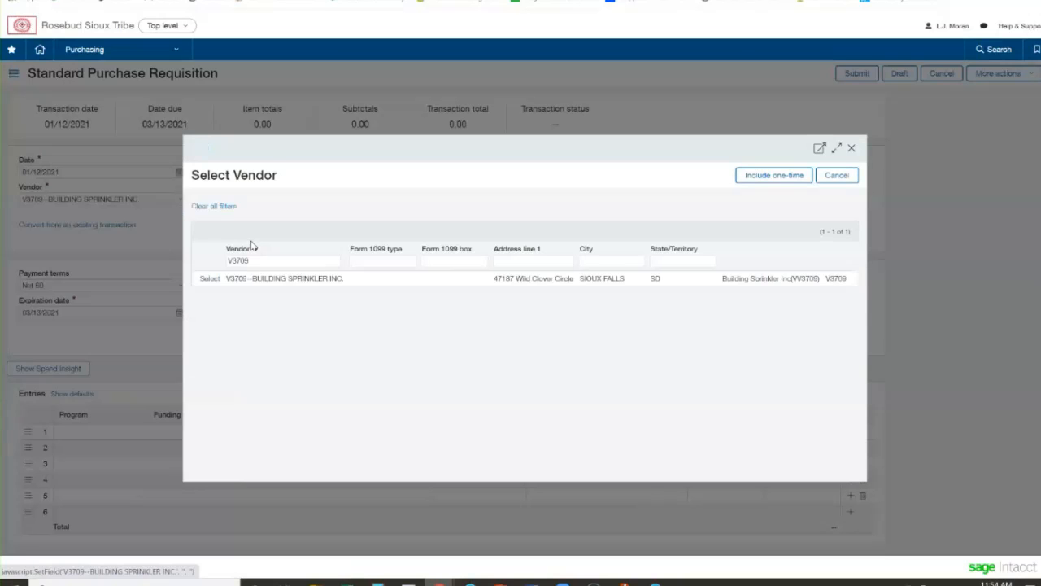
left_click_drag(263, 262, 226, 260)
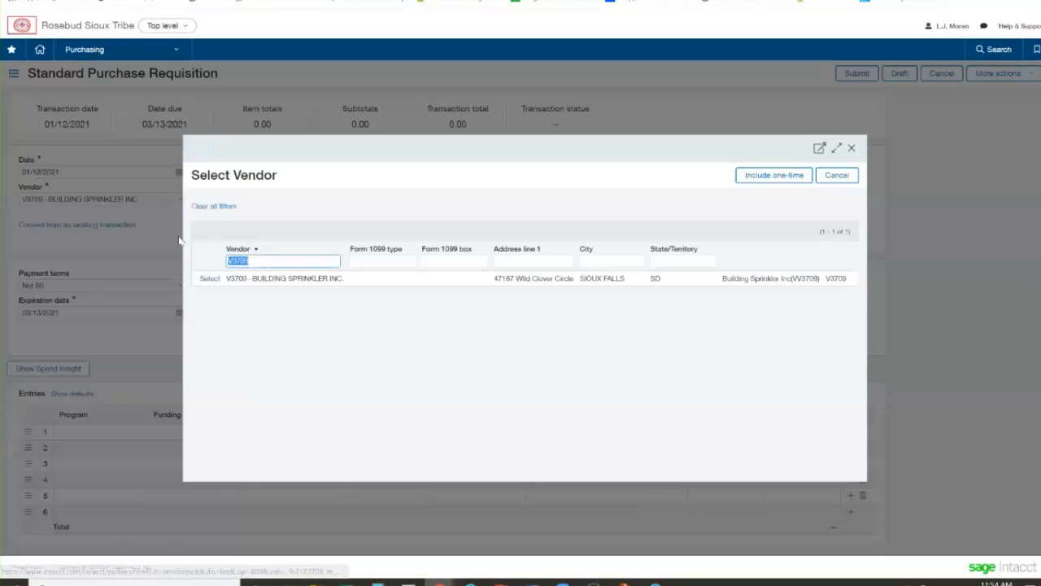
type("%build")
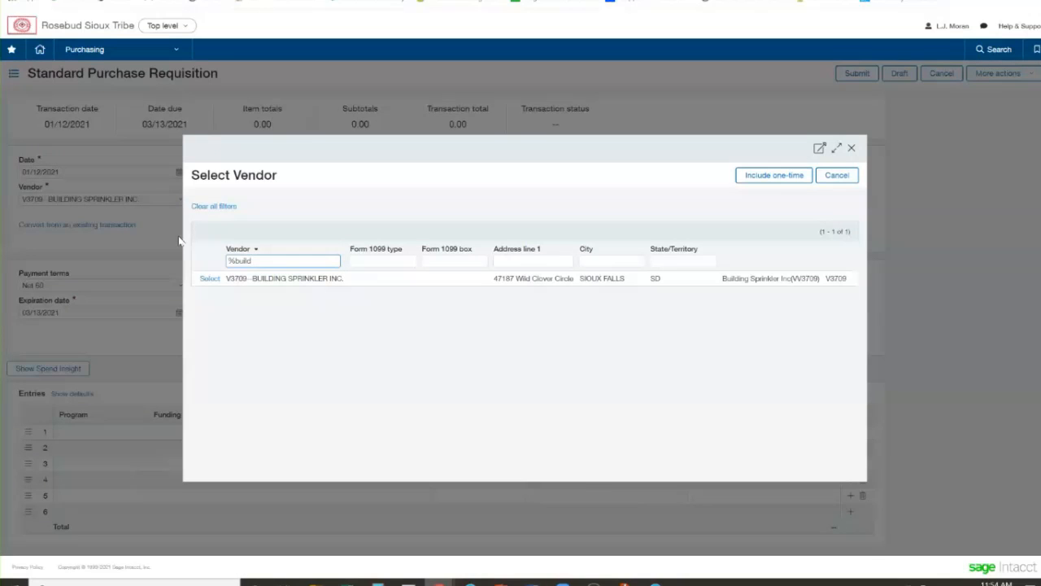
key("Return")
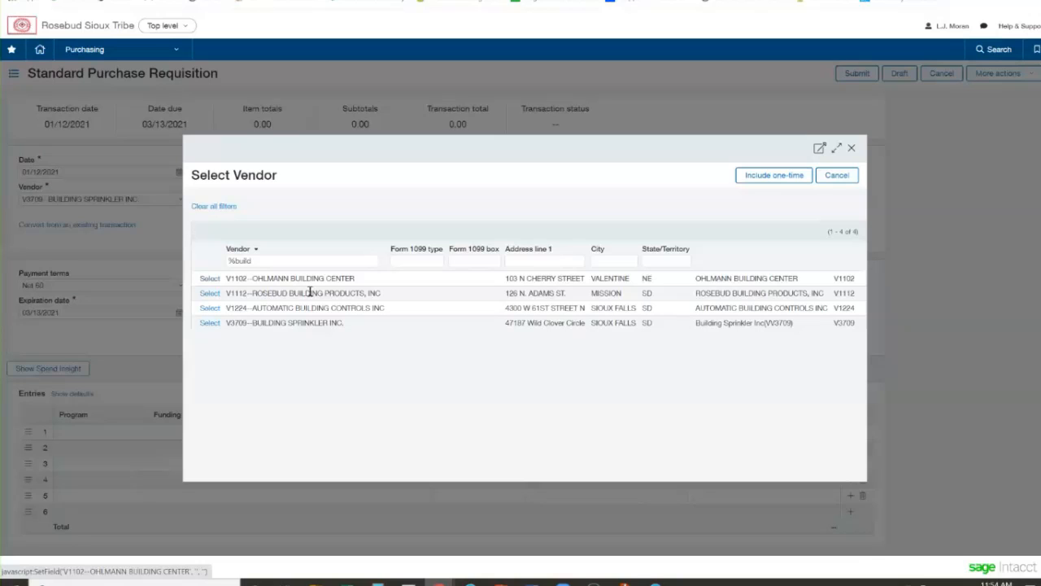
Filter the vendor search by "build" without the wildcard and close it without choosing a vendor
left_click(267, 264)
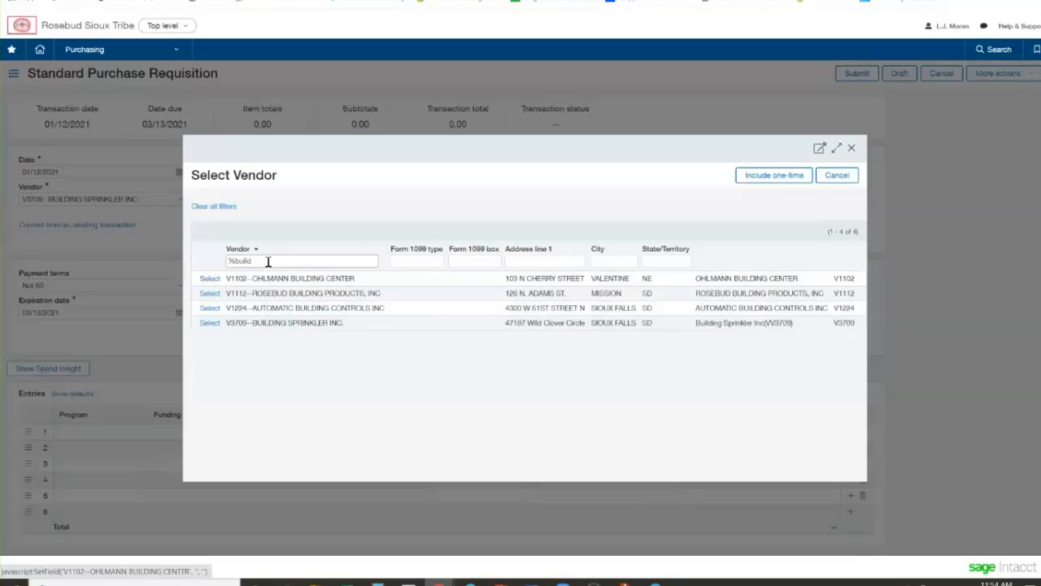
key("Home")
key("Delete")
key("Return")
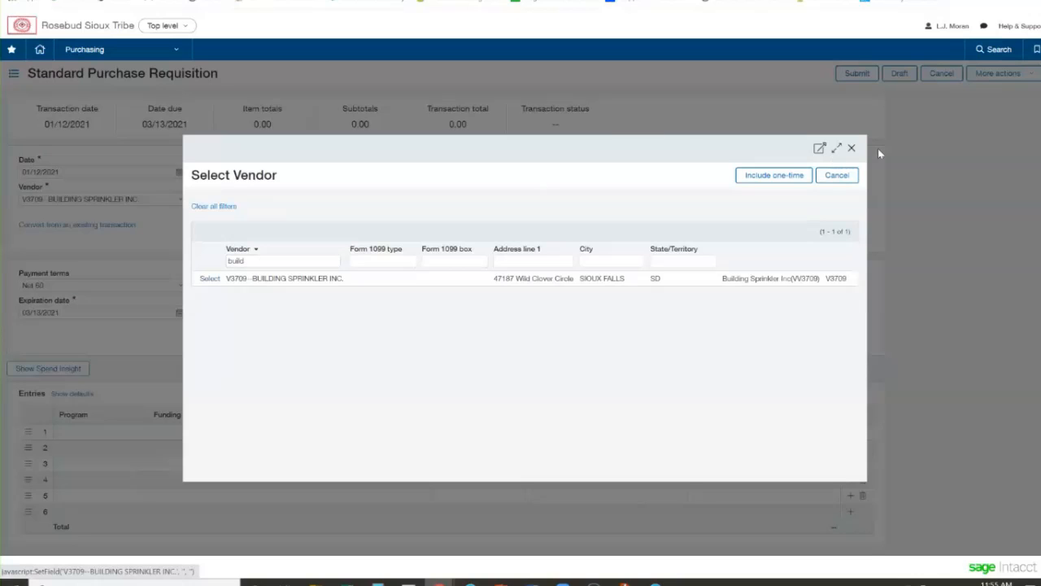
left_click(851, 149)
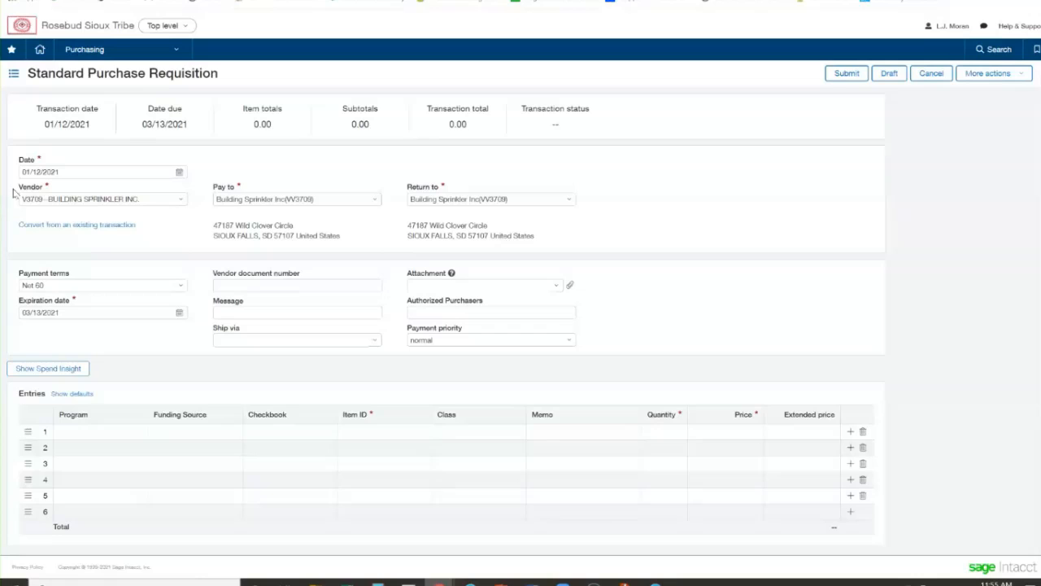
Set the requisition's vendor to Testing Vendor by searching for "test"
left_click(144, 200)
type("test")
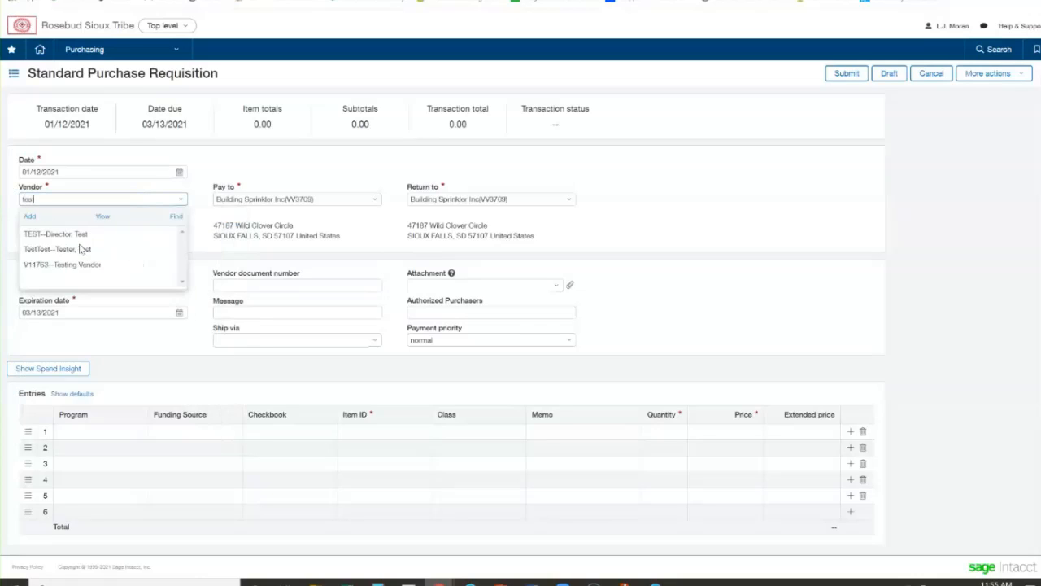
left_click(86, 266)
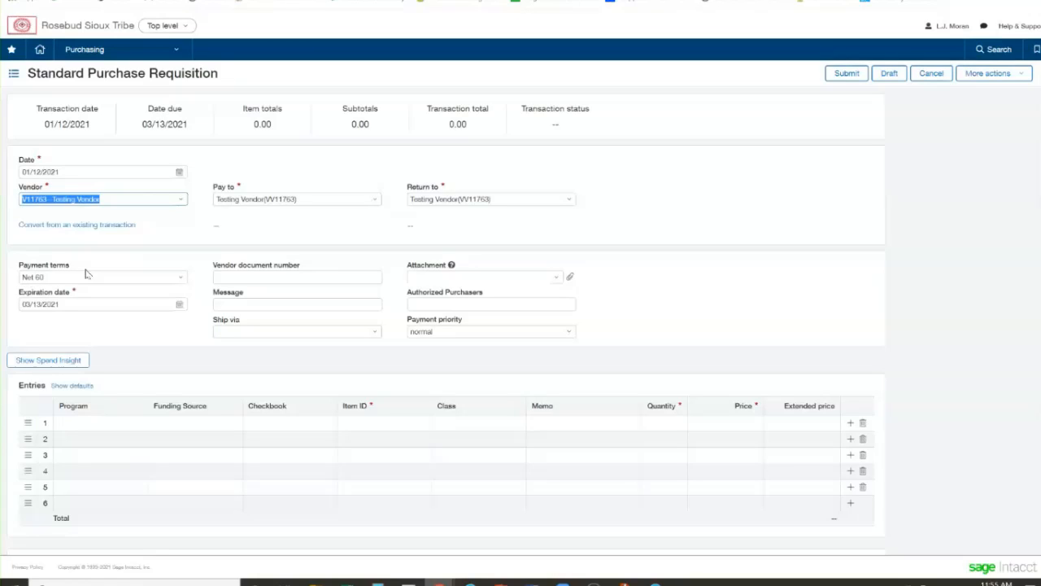
left_click(174, 236)
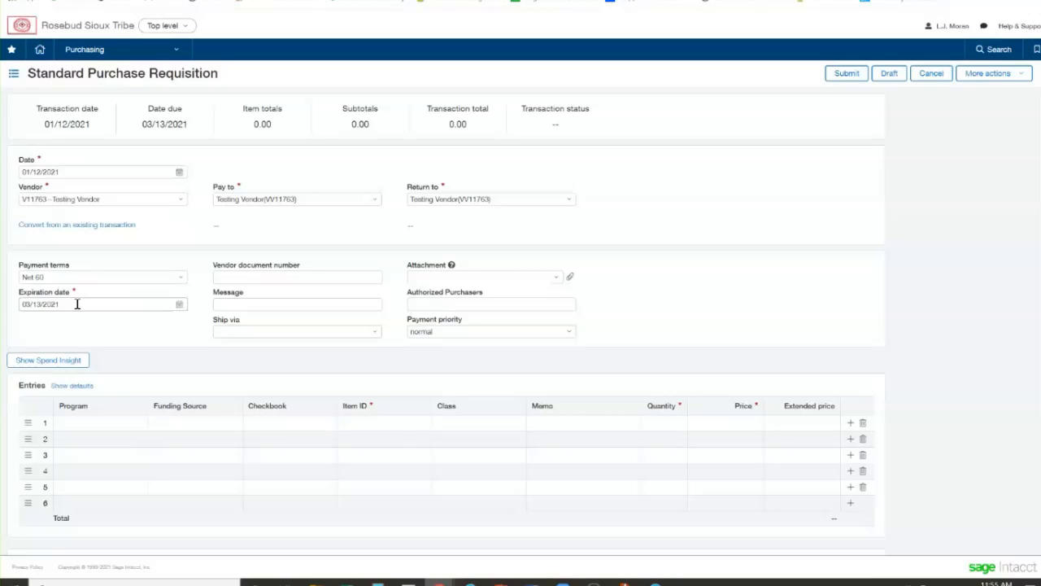
left_click(249, 276)
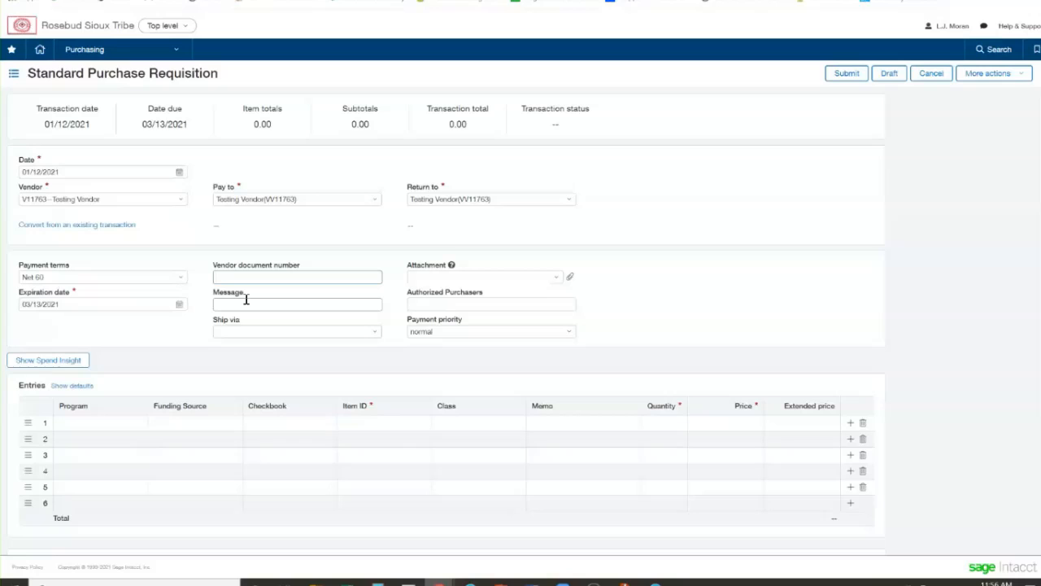
left_click(245, 300)
left_click(355, 249)
left_click(283, 330)
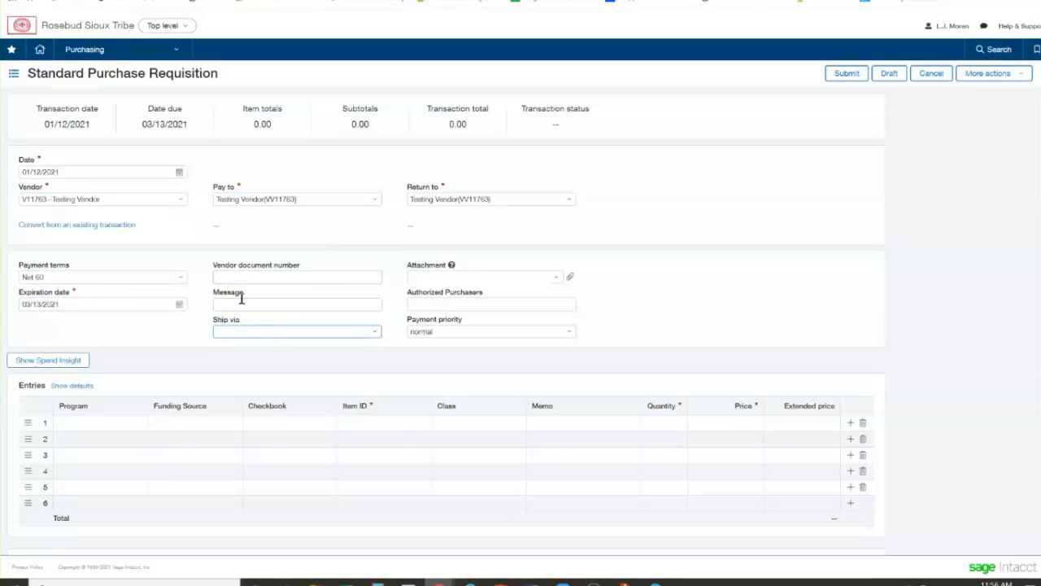
Enter the authorized purchaser's full name on the requisition
left_click(435, 303)
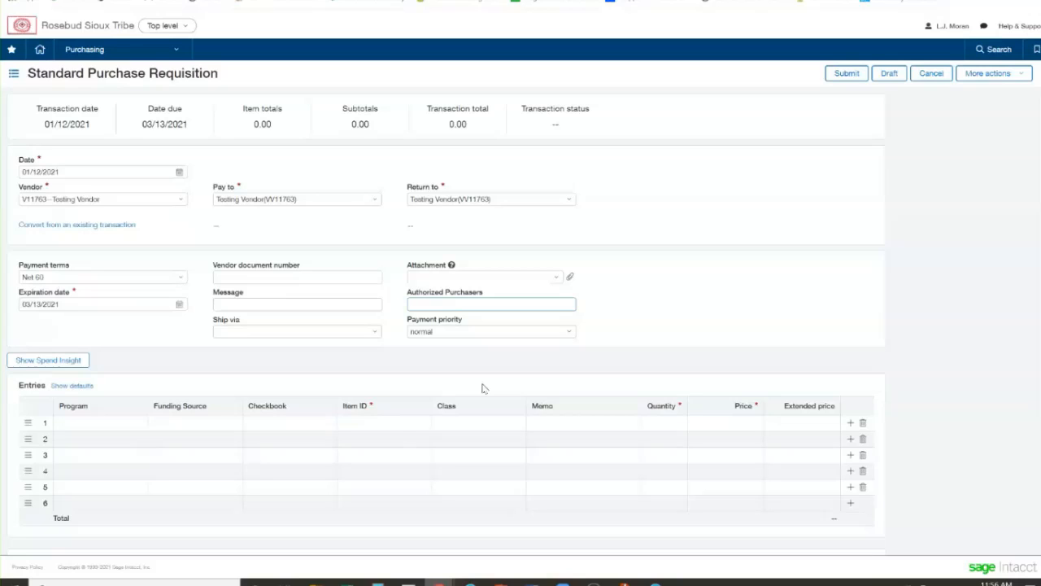
type("John Doe")
left_click(655, 256)
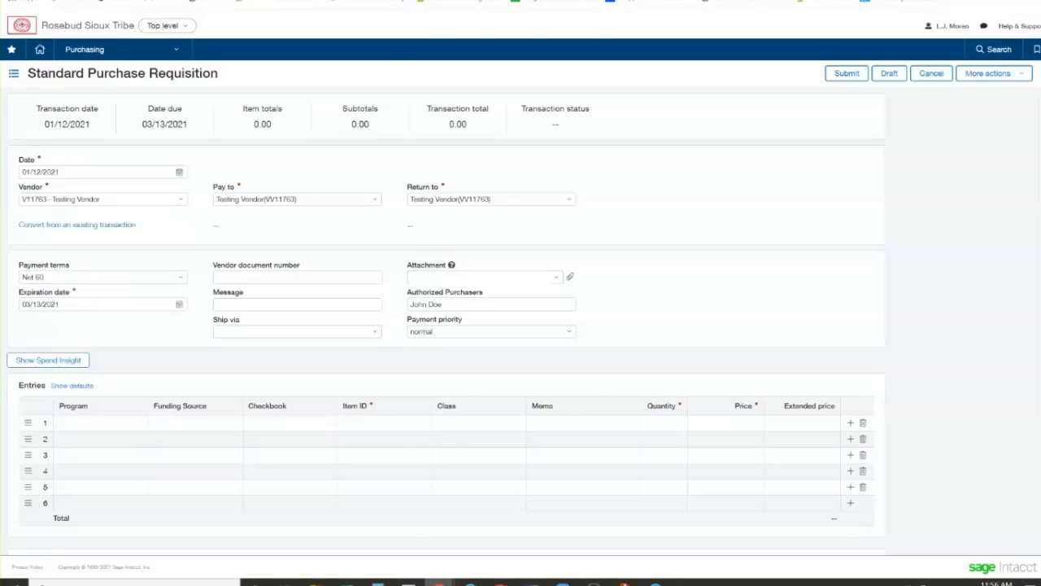
Open the Training Docs folder from the desktop and place it beside the requisition window
key("super+Down")
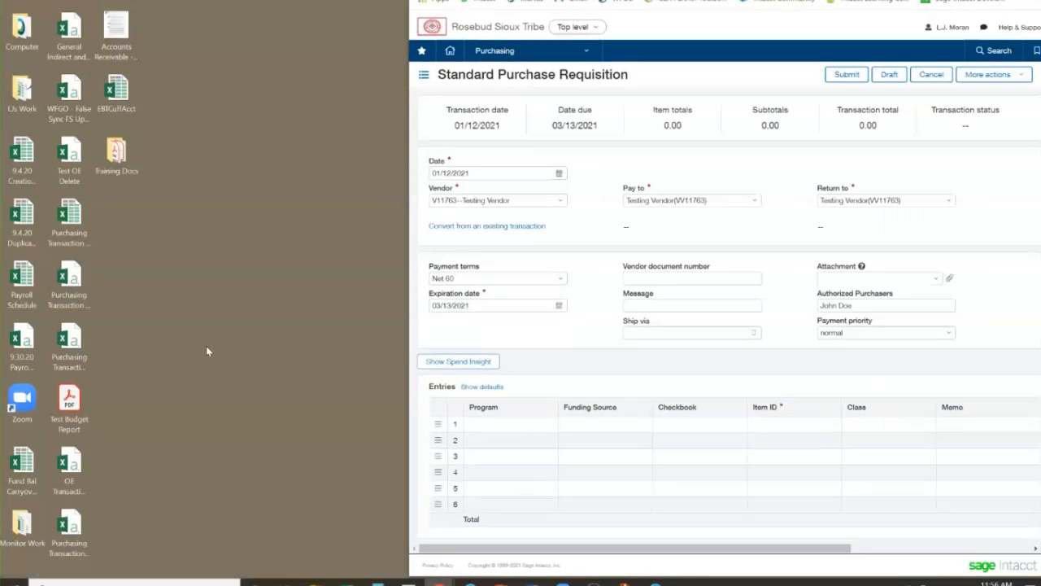
double_click(116, 153)
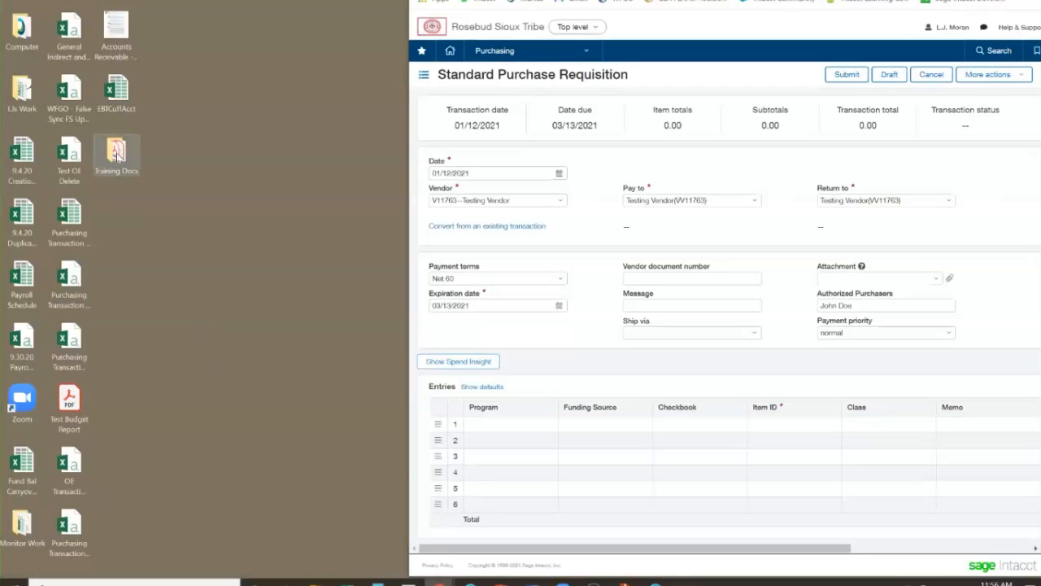
left_click_drag(531, 86, 279, 22)
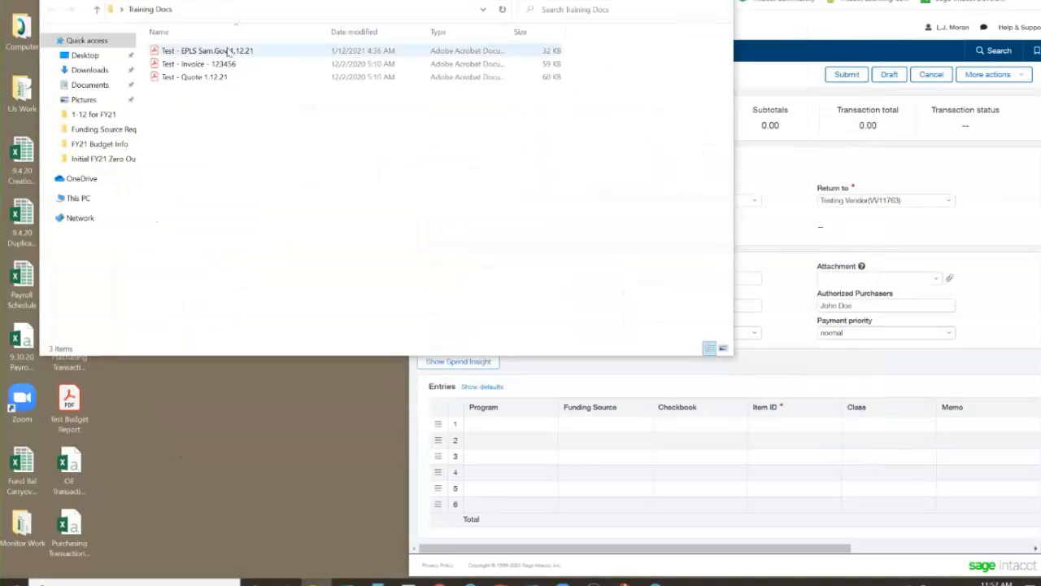
Attach the files Test - EPLS Sam.Gov 1.12.21 and Test - Quote 1.12.21 to the requisition
left_click_drag(214, 53, 868, 280)
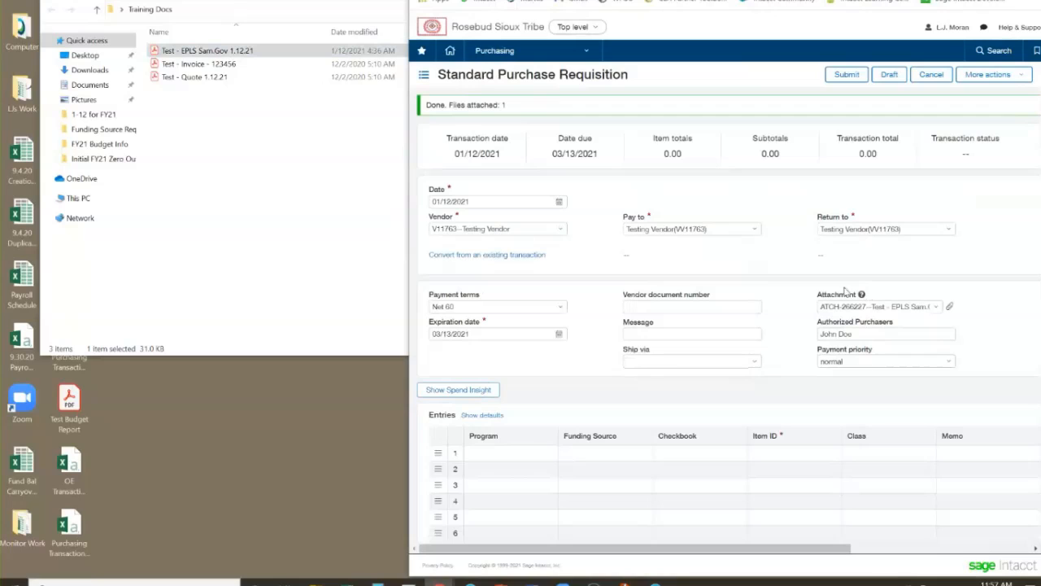
left_click(166, 77)
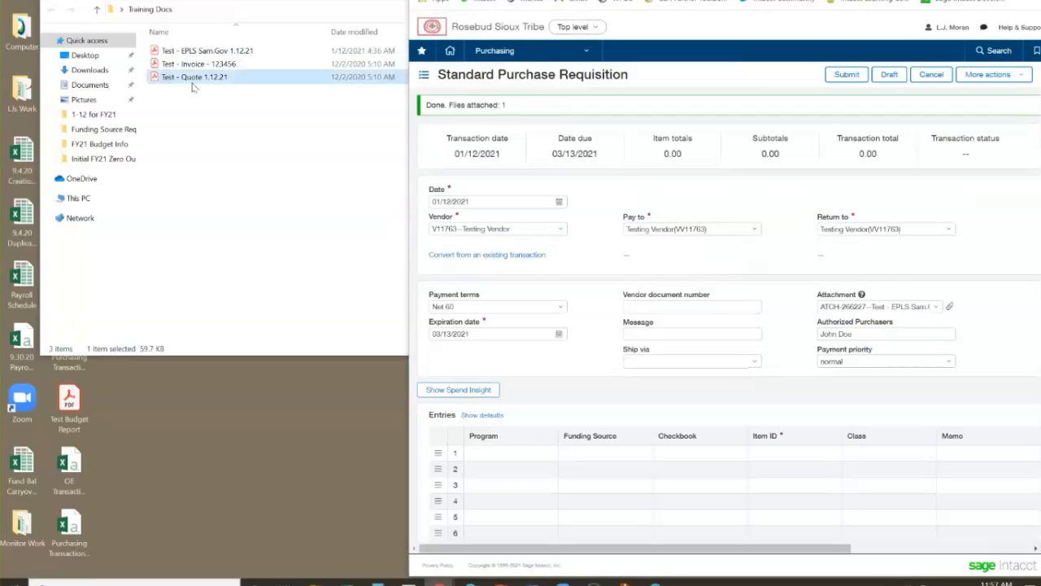
left_click_drag(193, 87, 874, 305)
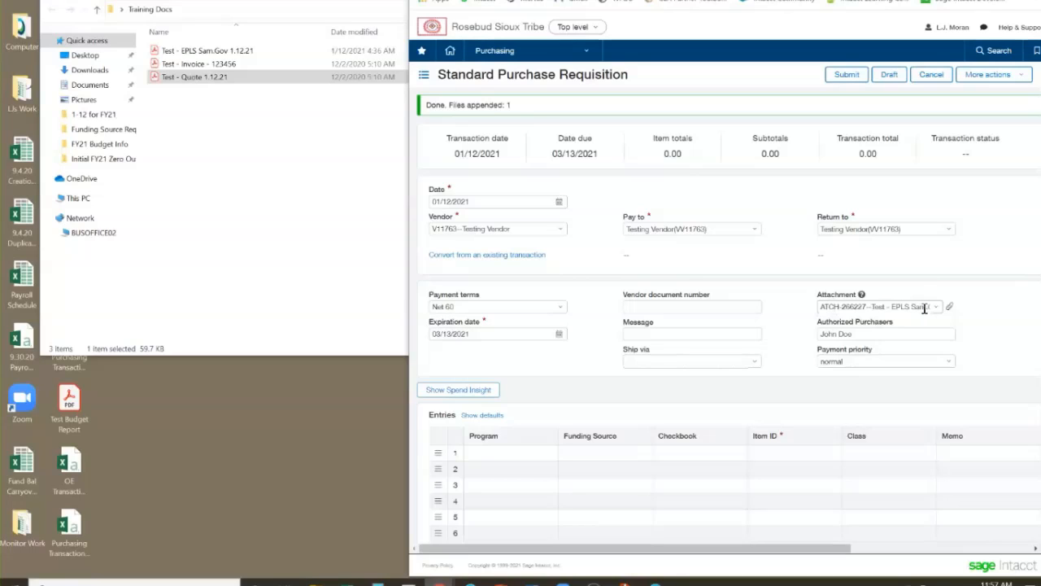
Clear the attachment from the requisition
left_click_drag(494, 109, 445, 106)
left_click(527, 108)
key("ctrl")
left_click(895, 307)
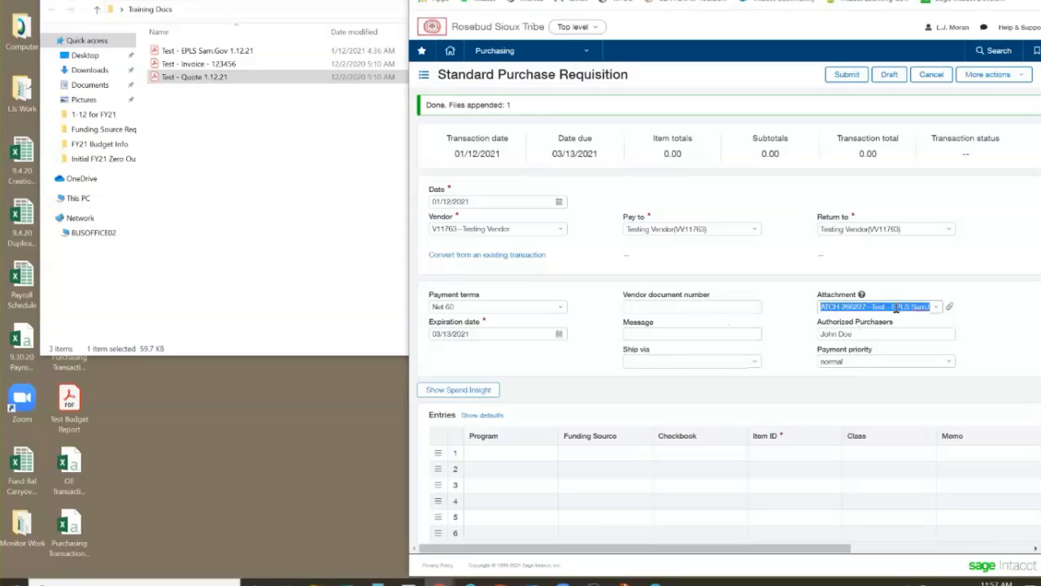
key("BackSpace")
left_click(767, 264)
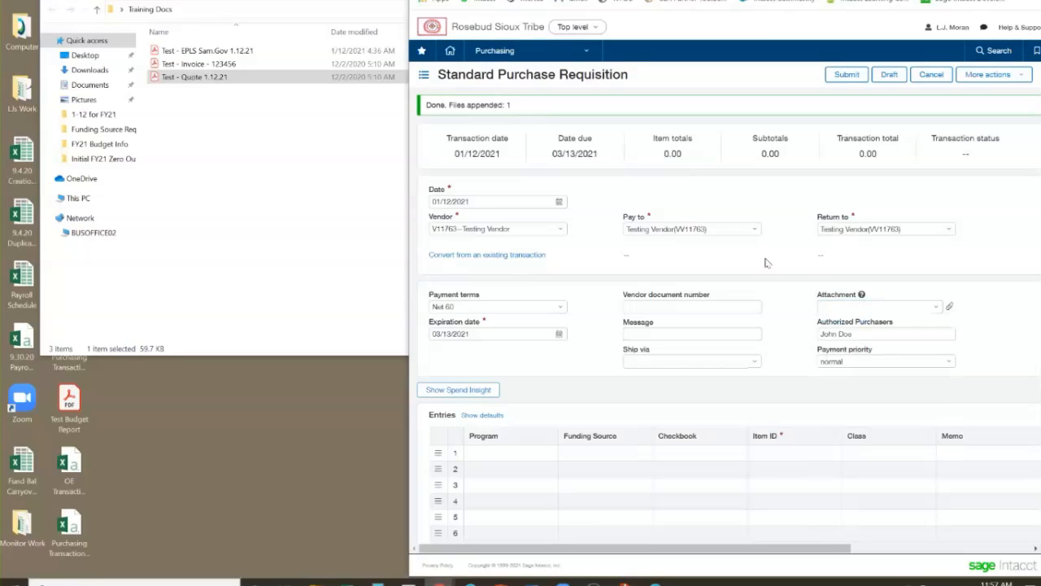
Start a new attachment for the requisition, keeping the Finance Folder as its folder
left_click(937, 309)
left_click(939, 325)
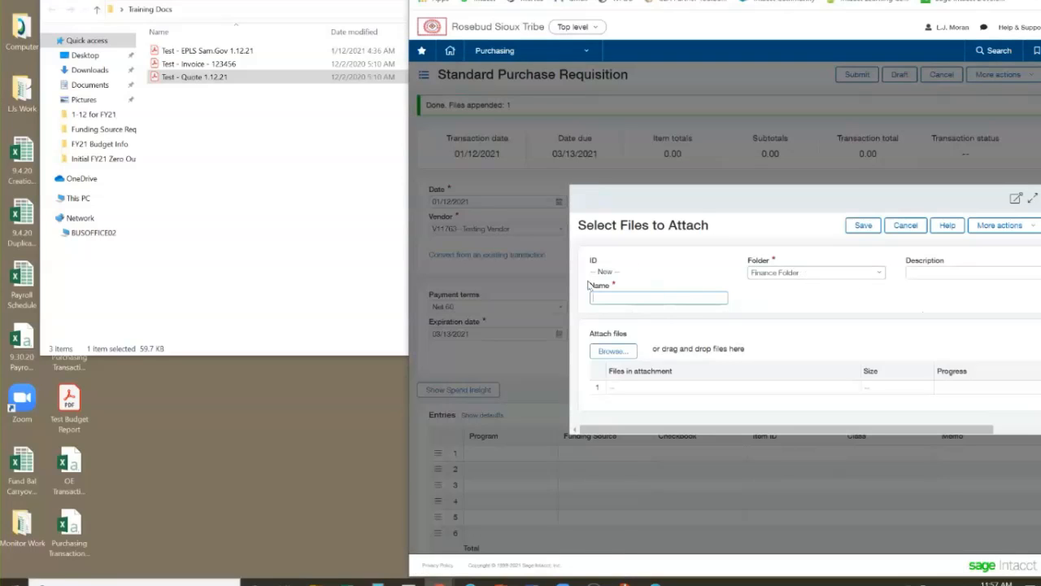
left_click(616, 297)
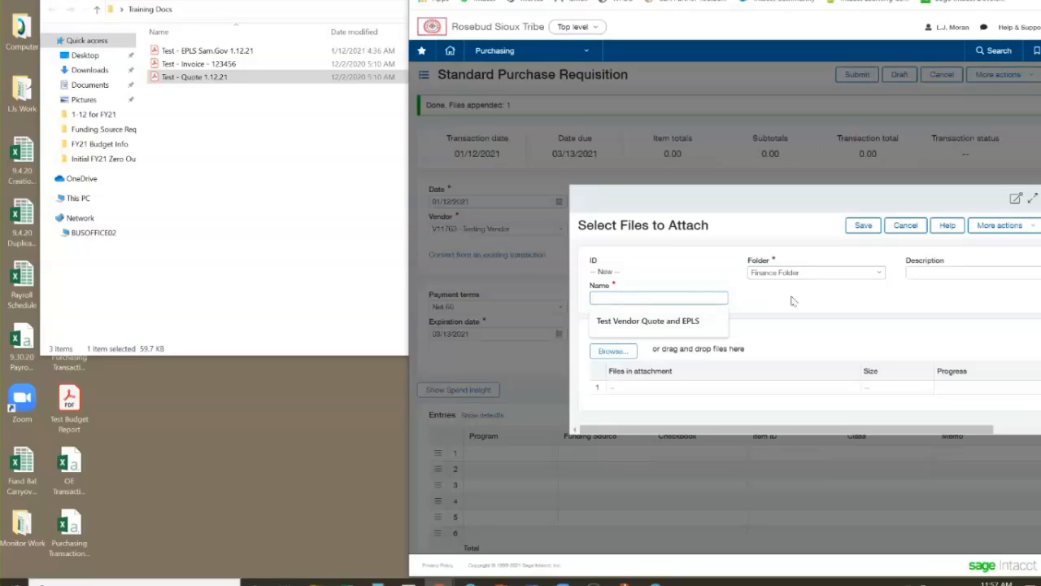
left_click(795, 272)
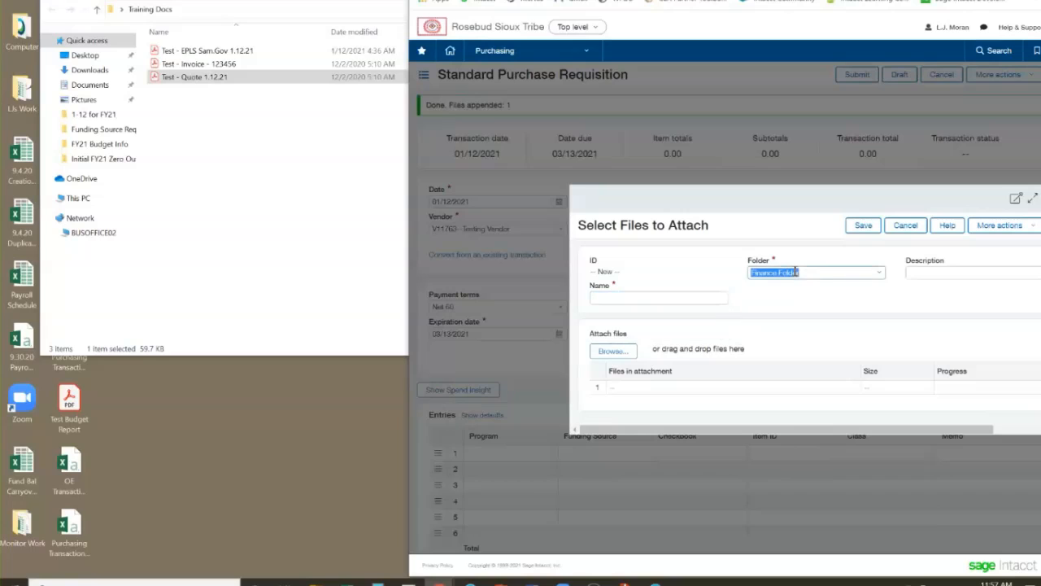
left_click_drag(744, 190, 694, 176)
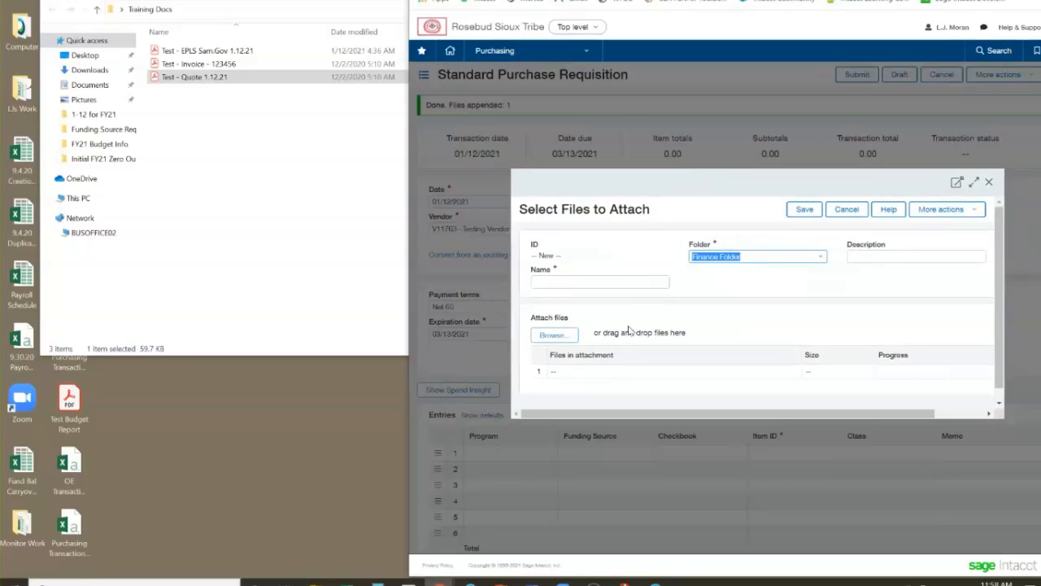
Browse for files to attach and open the desktop's Training Docs folder in the file chooser
left_click(562, 338)
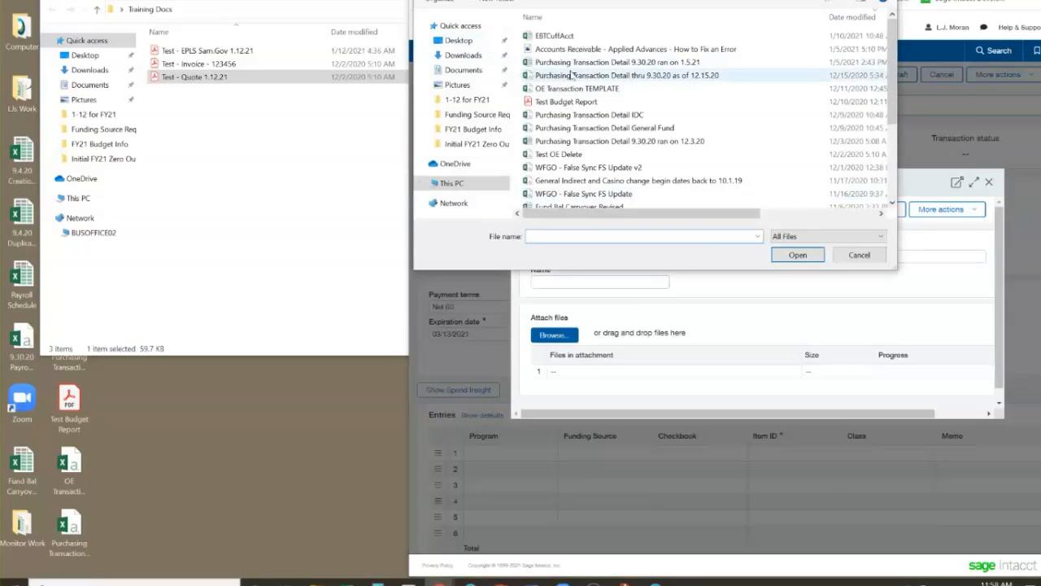
scroll(590, 88, "down", 3)
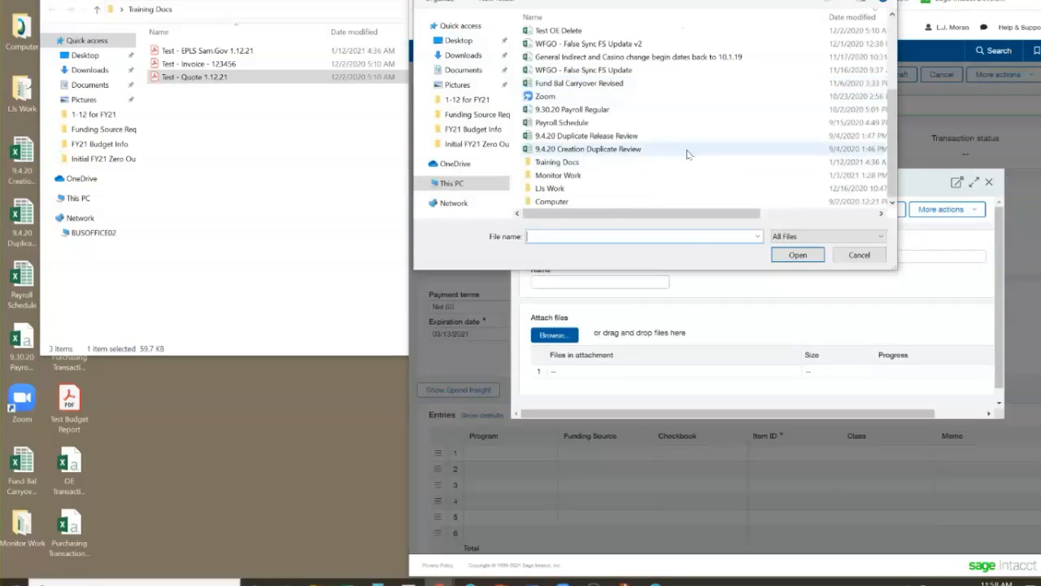
scroll(687, 154, "up", 3)
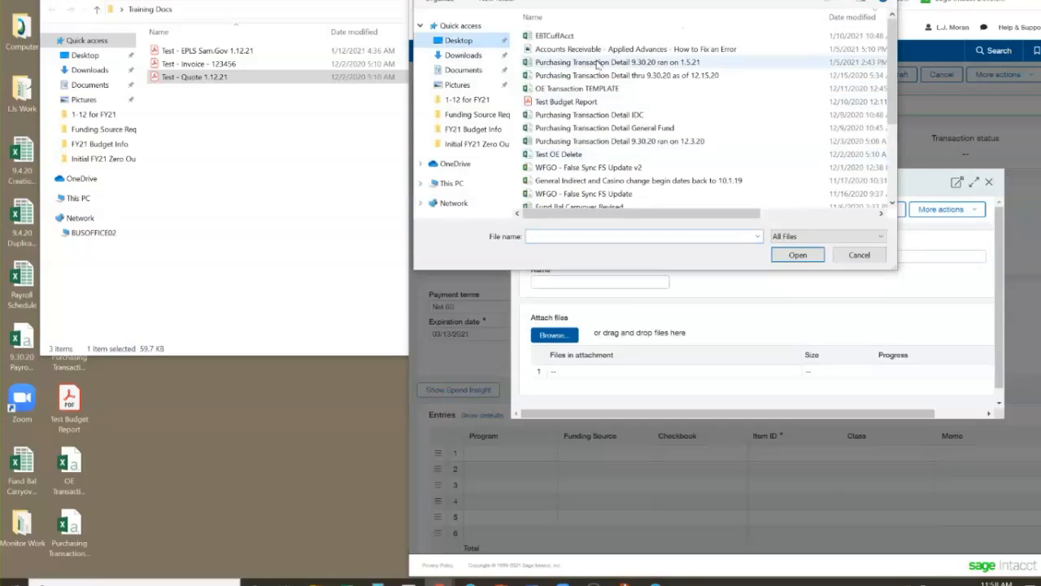
scroll(606, 89, "down", 3)
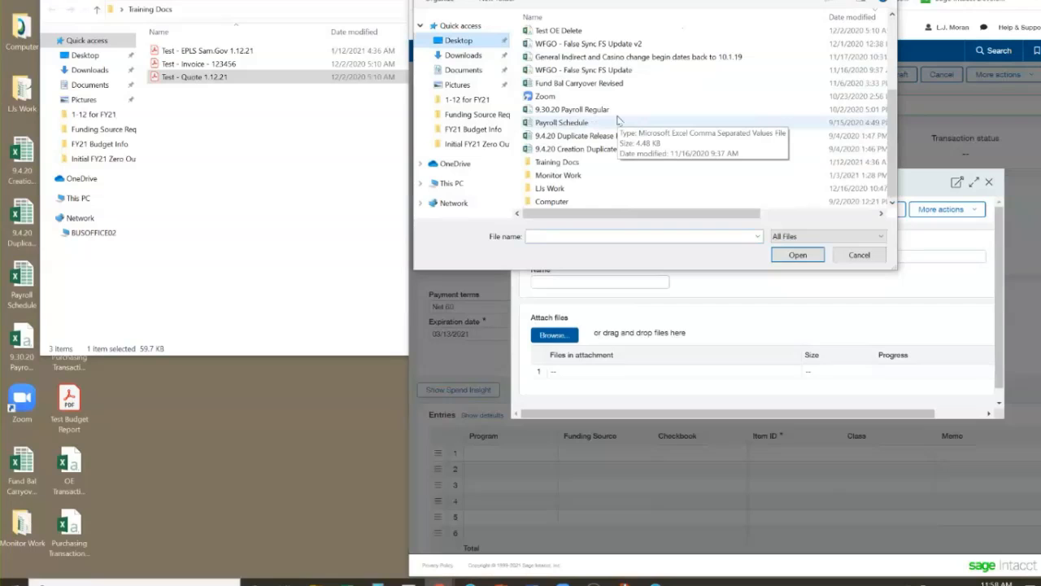
scroll(619, 130, "up", 3)
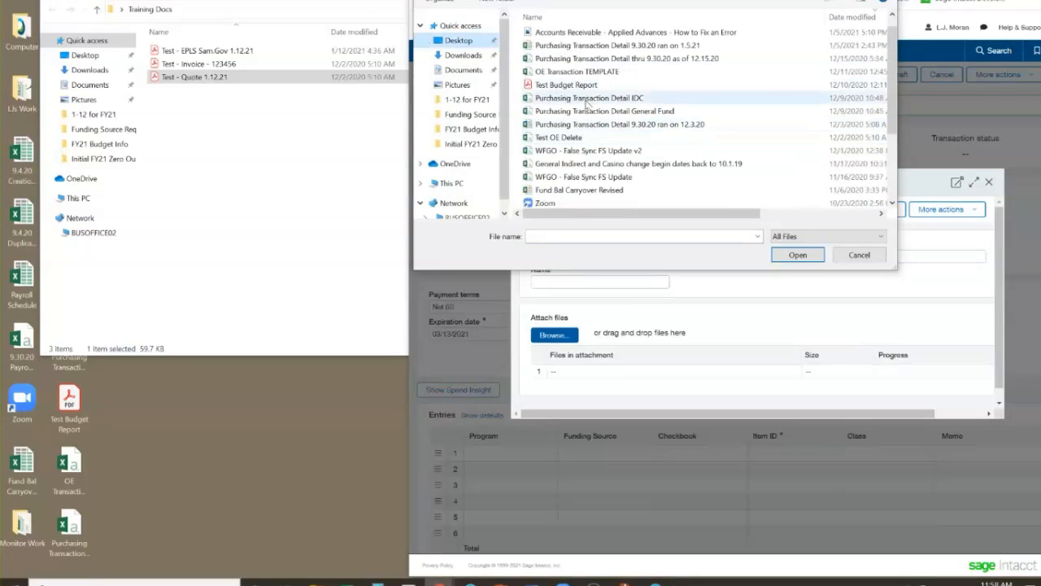
scroll(594, 130, "down", 3)
double_click(598, 161)
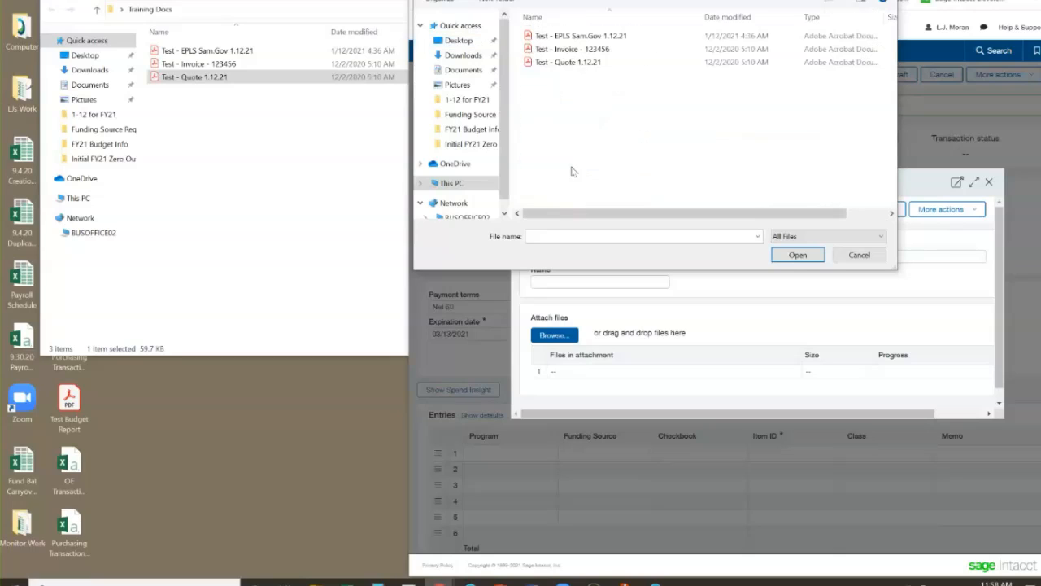
Add Test - EPLS Sam.Gov 1.12.21 and Test - Quote 1.12.21 to the attachment, leaving out the invoice, and save it
left_click(553, 36)
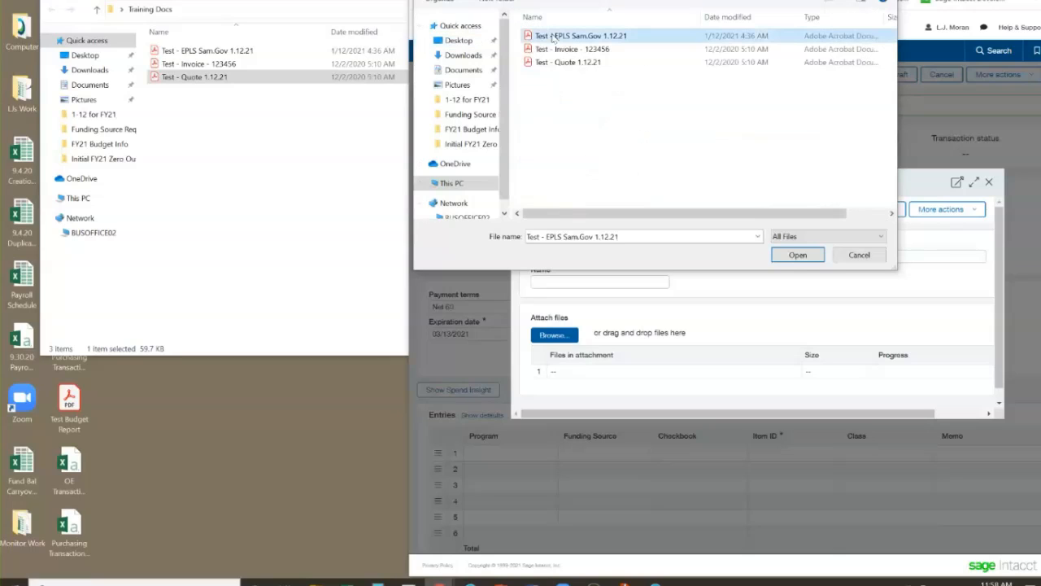
left_click(559, 49, "ctrl")
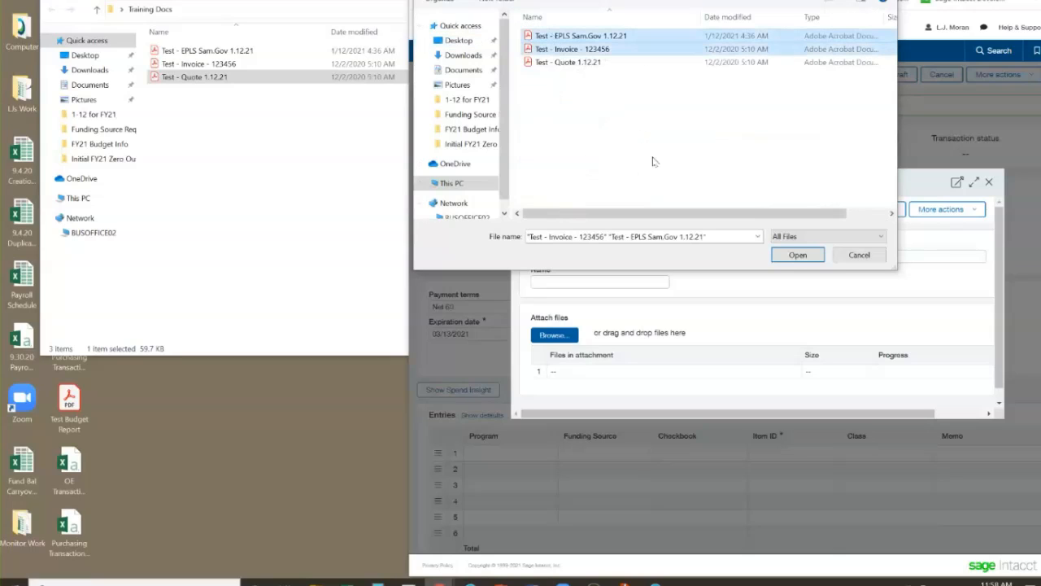
left_click(579, 67, "ctrl")
left_click(581, 50)
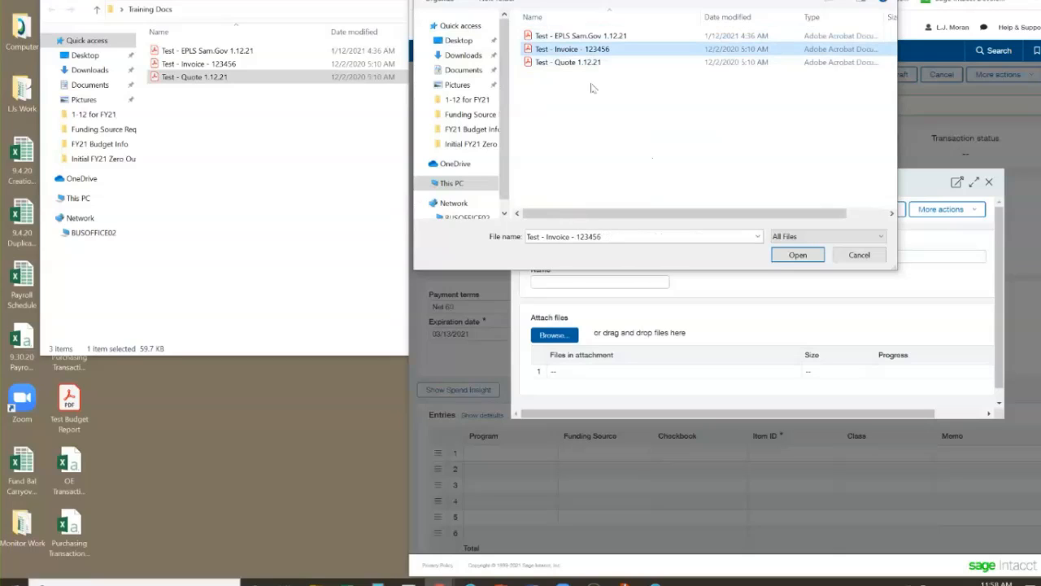
left_click(580, 66)
left_click(588, 36, "ctrl")
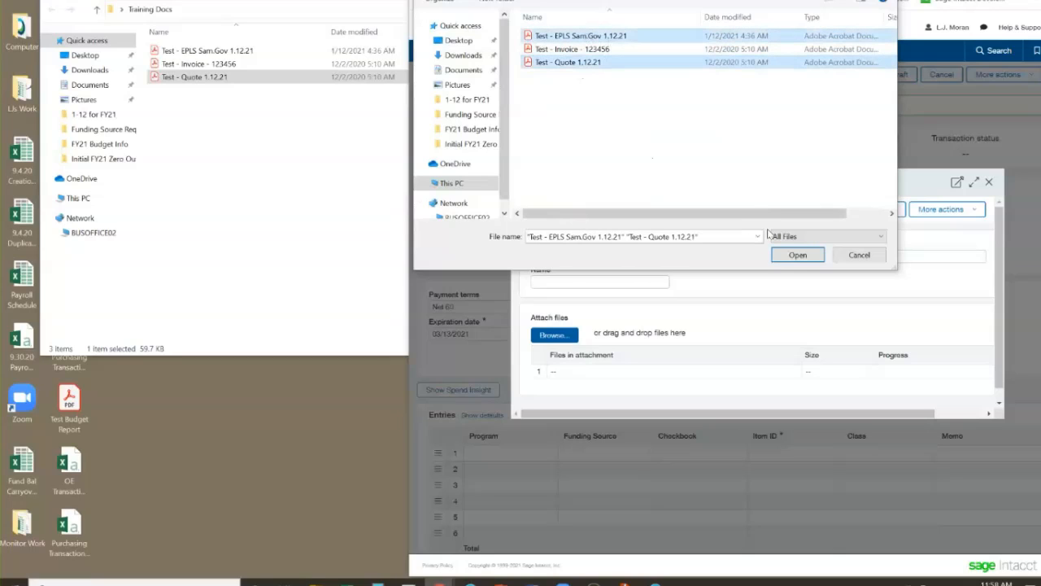
left_click(793, 257)
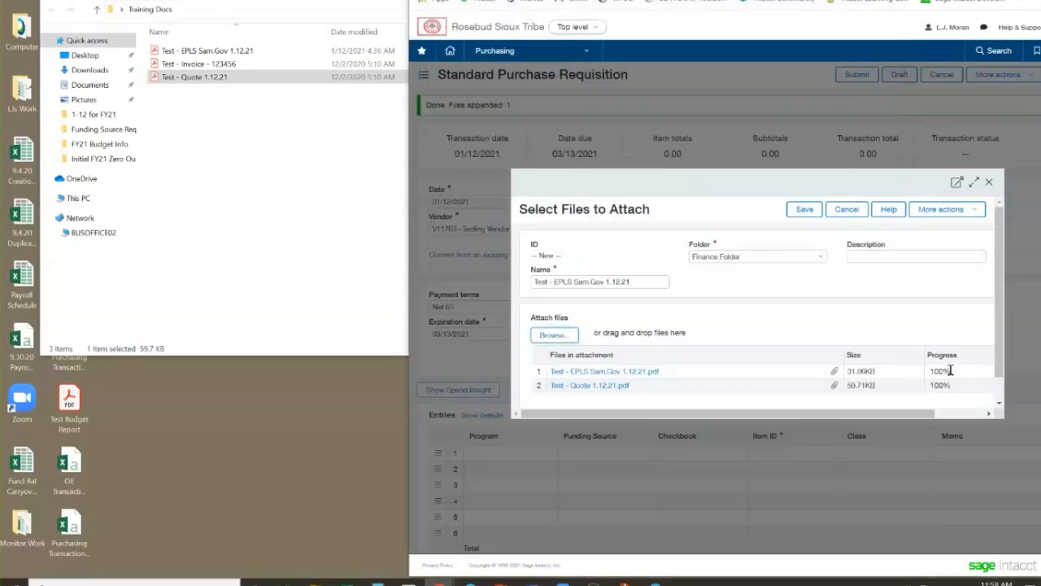
mouse_move(907, 415)
left_mouse_down()
mouse_move(980, 428)
mouse_move(886, 415)
left_mouse_up()
left_click(802, 209)
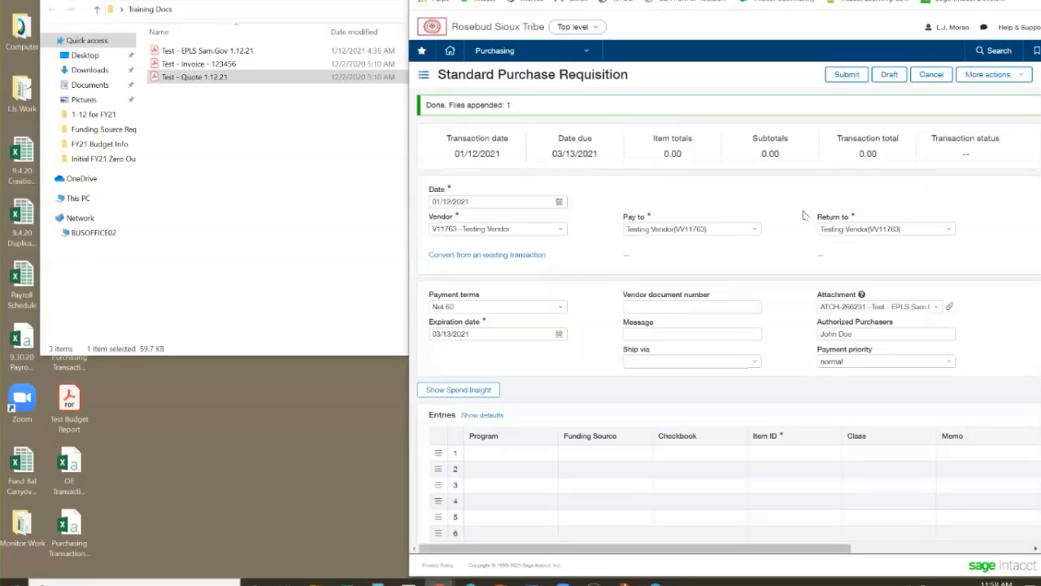
Close the Training Docs folder window and maximize the requisition window
left_click(370, 1)
left_click(720, 1)
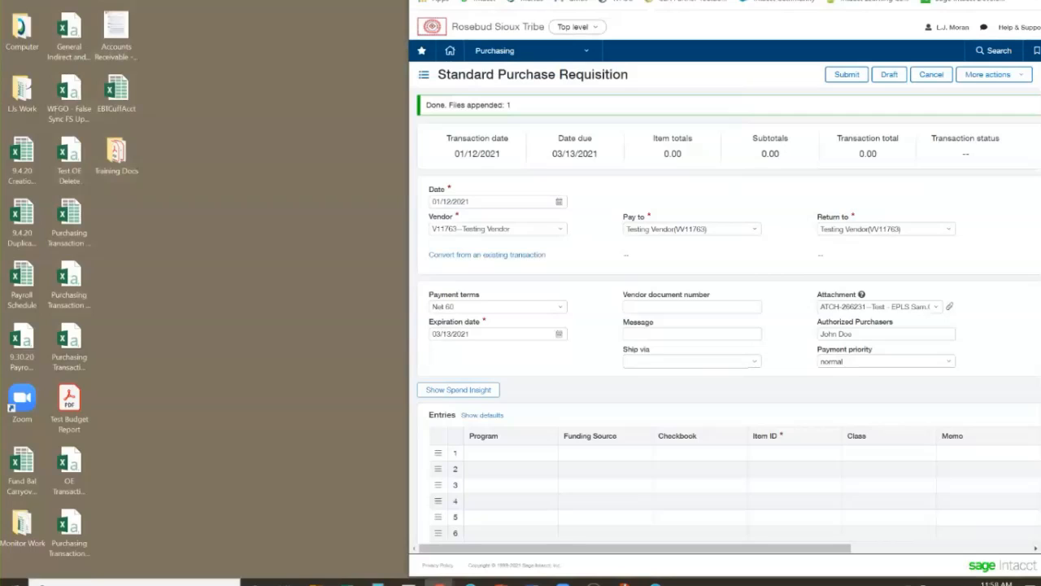
left_click(1016, 1)
View the requisition's attachment to check its files, and return to the first entry line
left_click(569, 309)
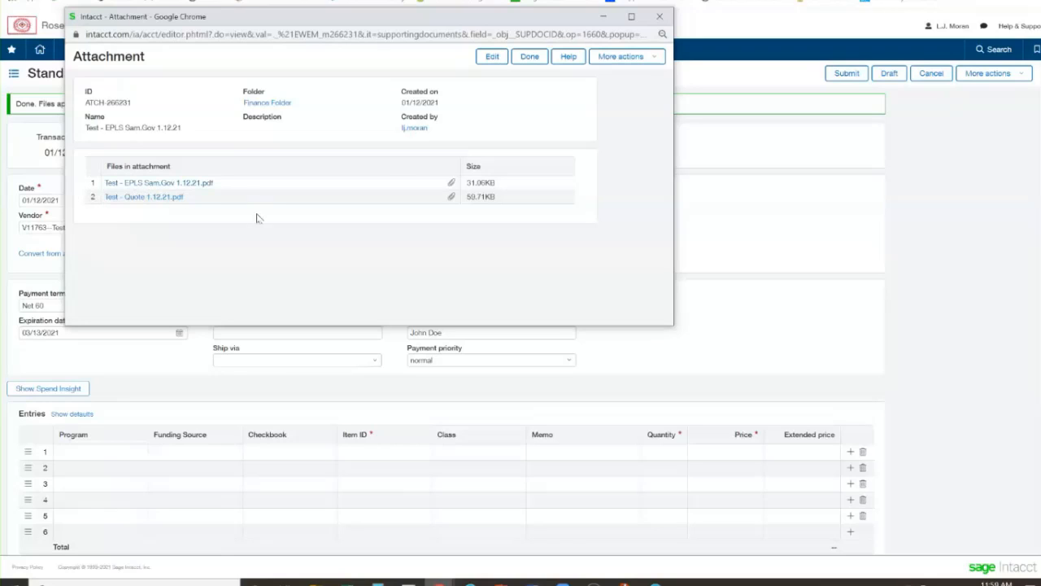
left_click(660, 18)
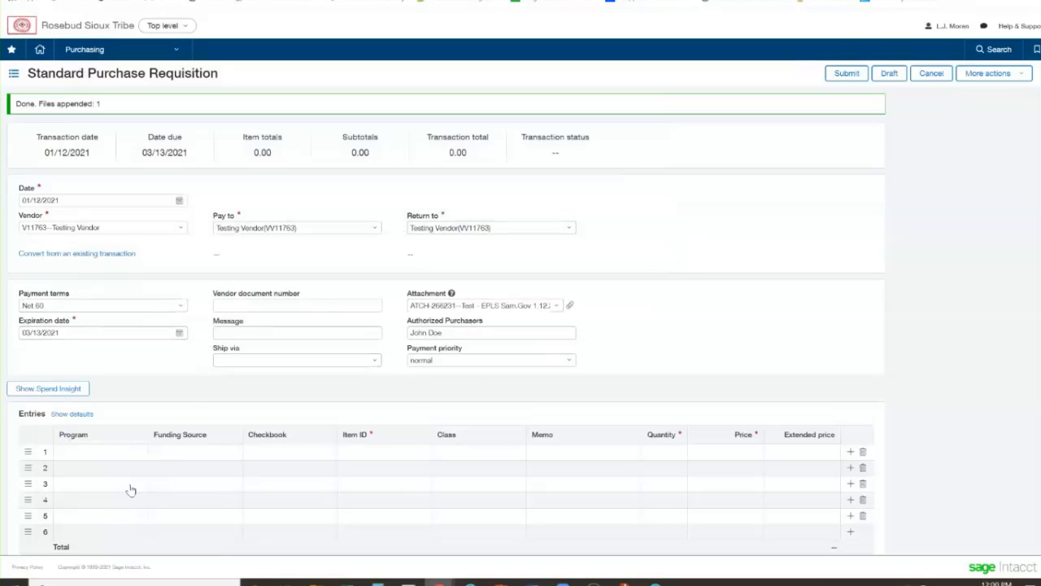
left_click(113, 452)
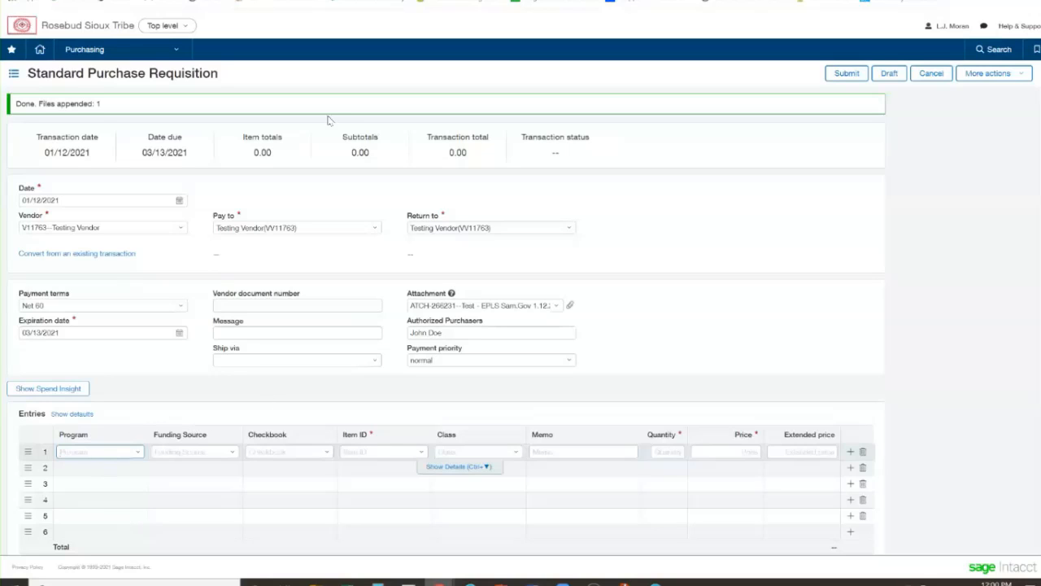
Open sam.gov in a new browser tab and run a quick search of its records for "testing vendor"
left_click(400, 1)
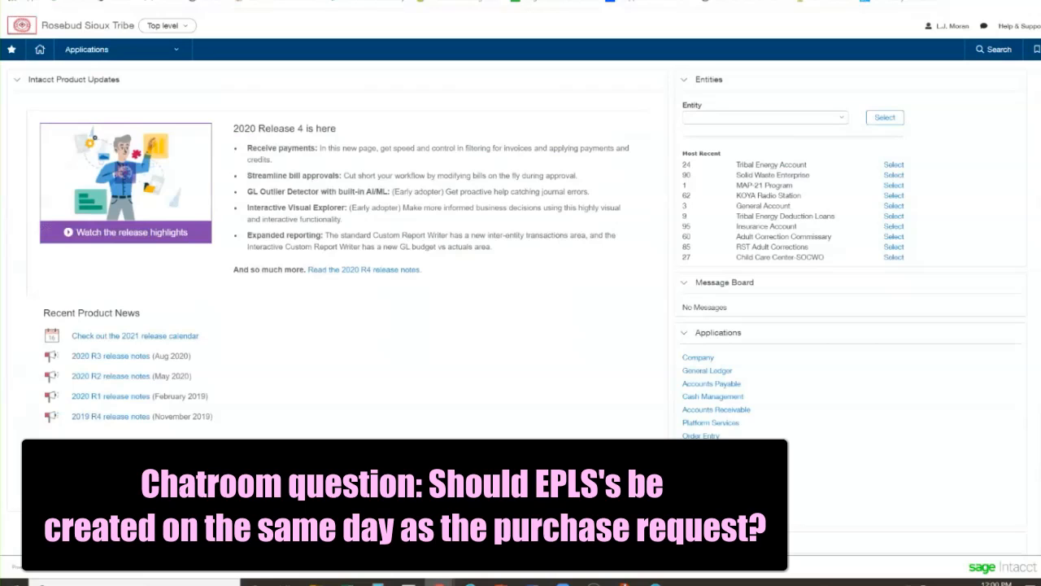
type("sam.gov")
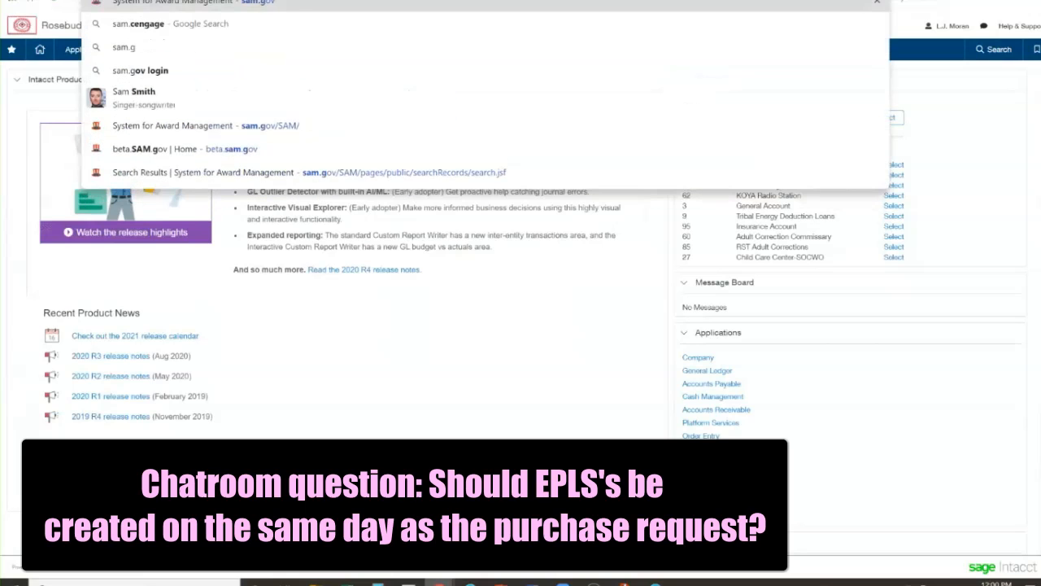
key("Return")
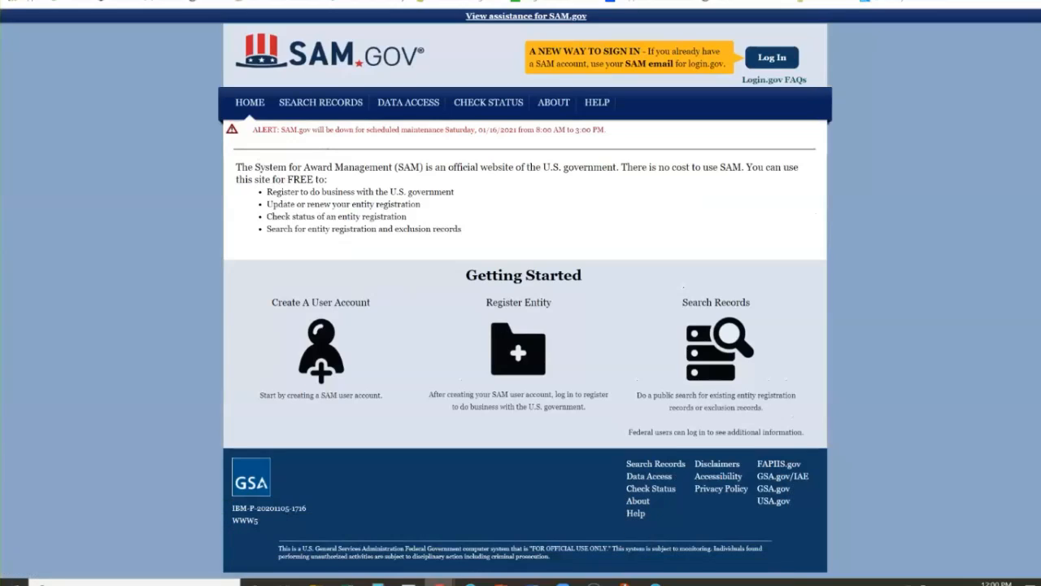
left_click(720, 358)
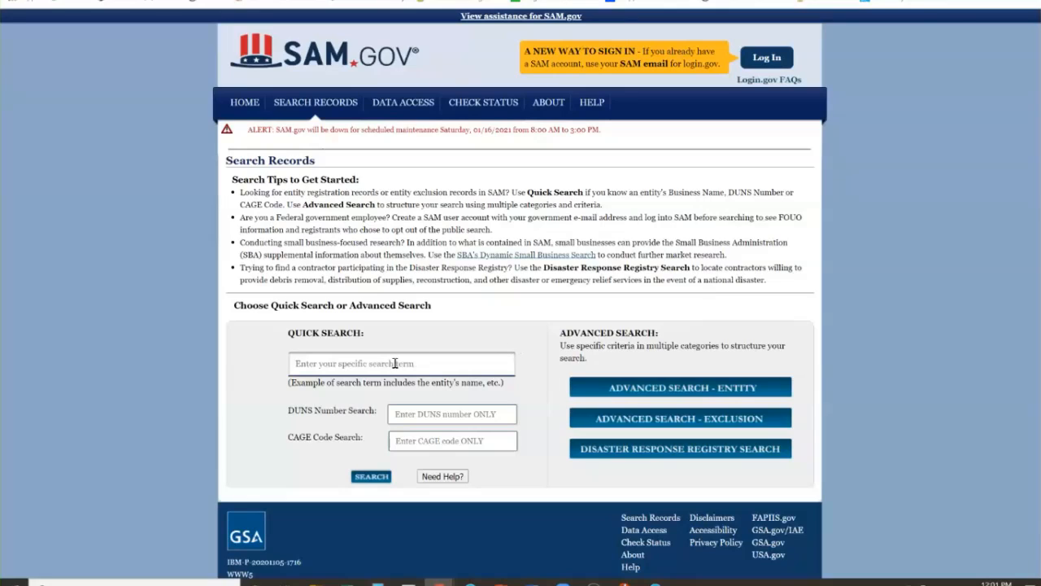
left_click(332, 368)
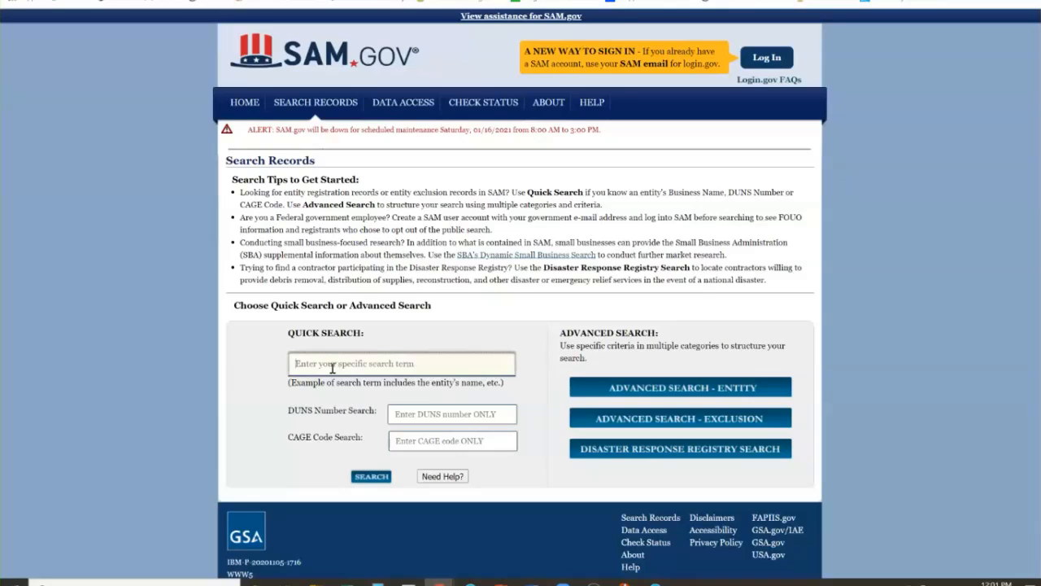
type("testing vendor")
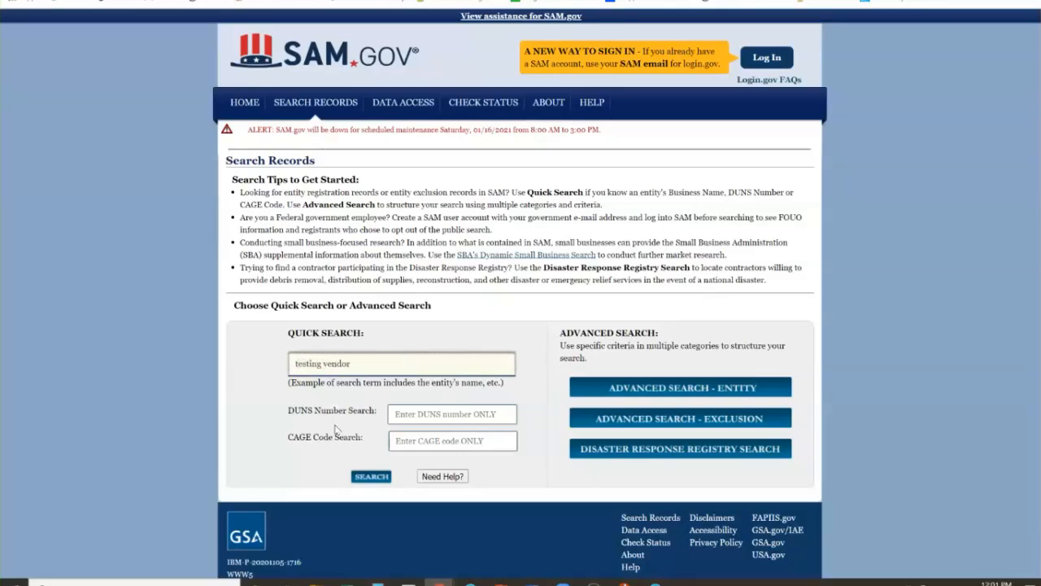
left_click(370, 476)
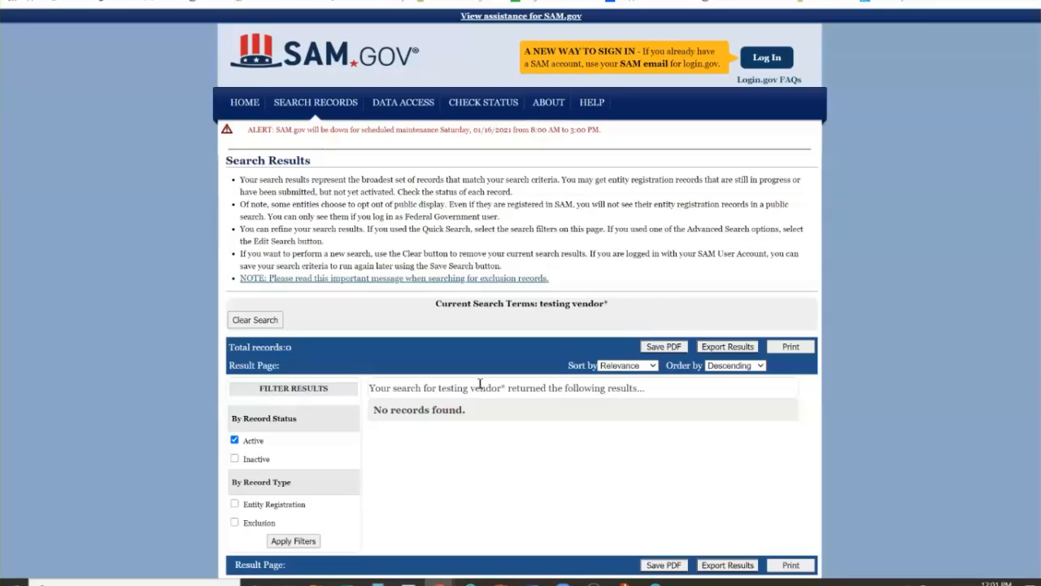
Save the SAM.gov search results as a PDF and check the date stamp in the page footer
left_click(659, 349)
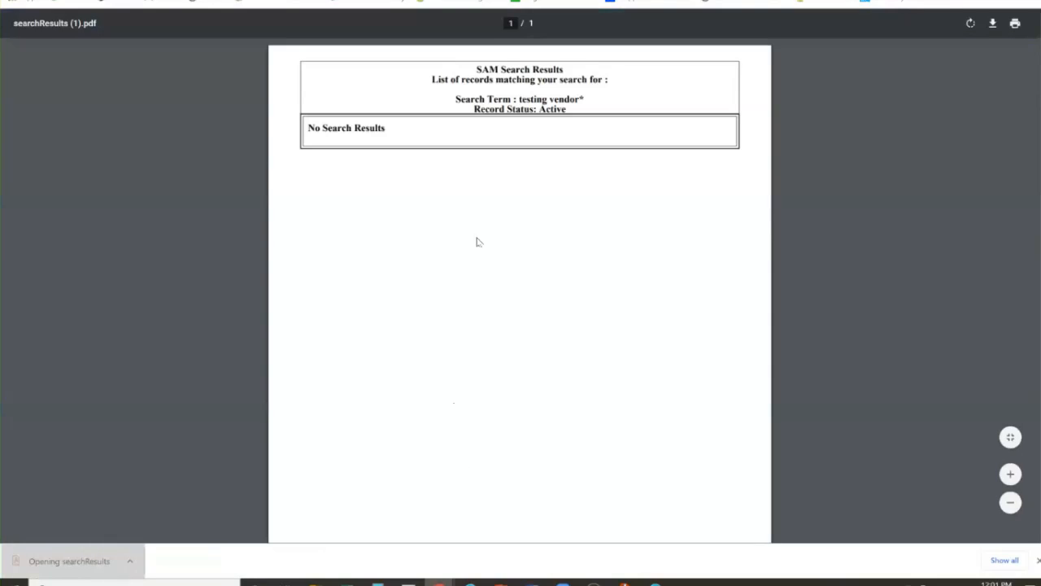
scroll(509, 339, "down", 1)
scroll(510, 328, "up", 1)
scroll(502, 318, "down", 1)
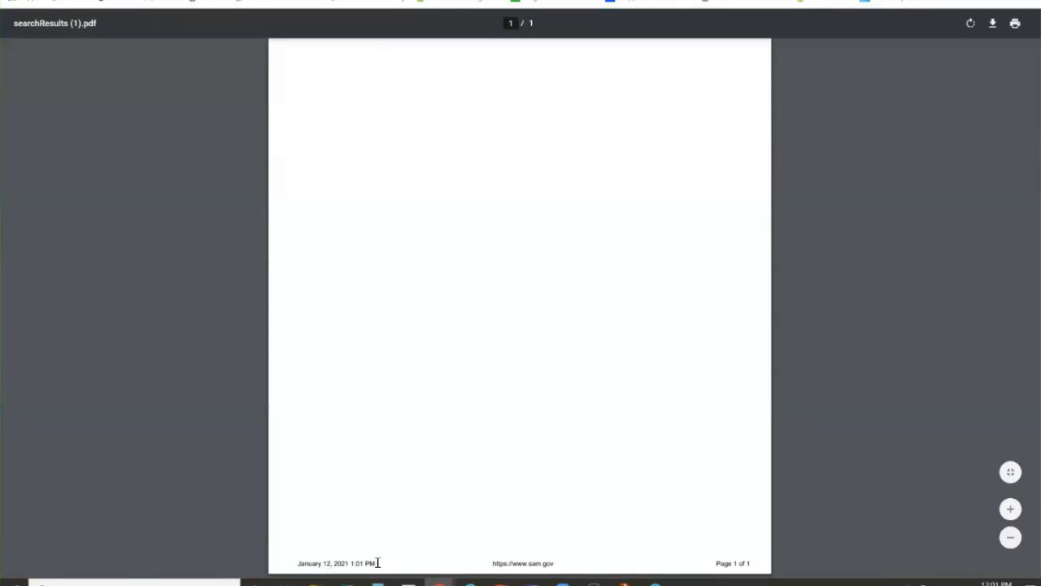
scroll(456, 455, "up", 3)
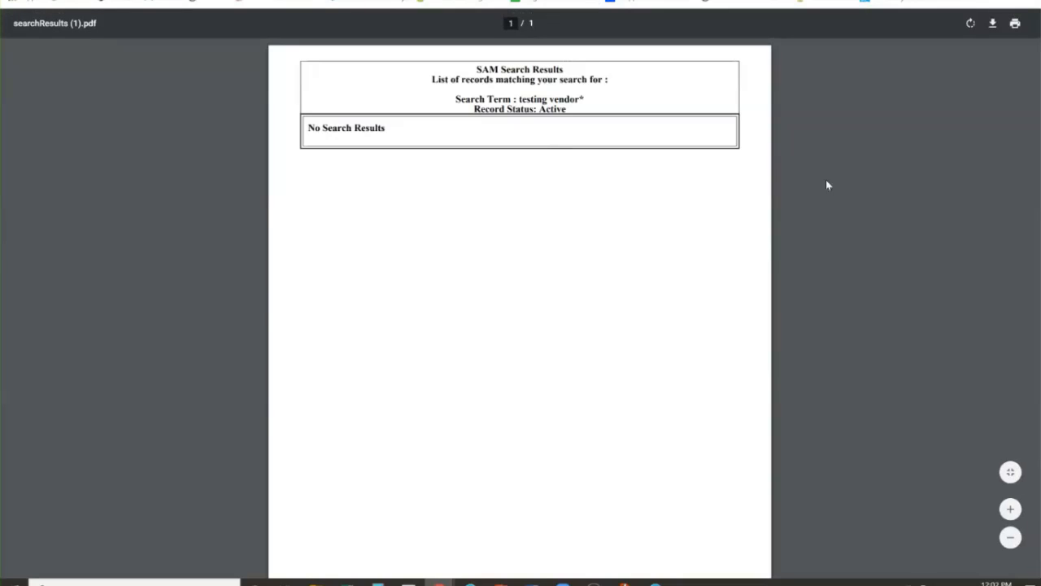
Preview printing the search results PDF without printing, and close it and SAM.gov to return to the requisition
left_click(1015, 24)
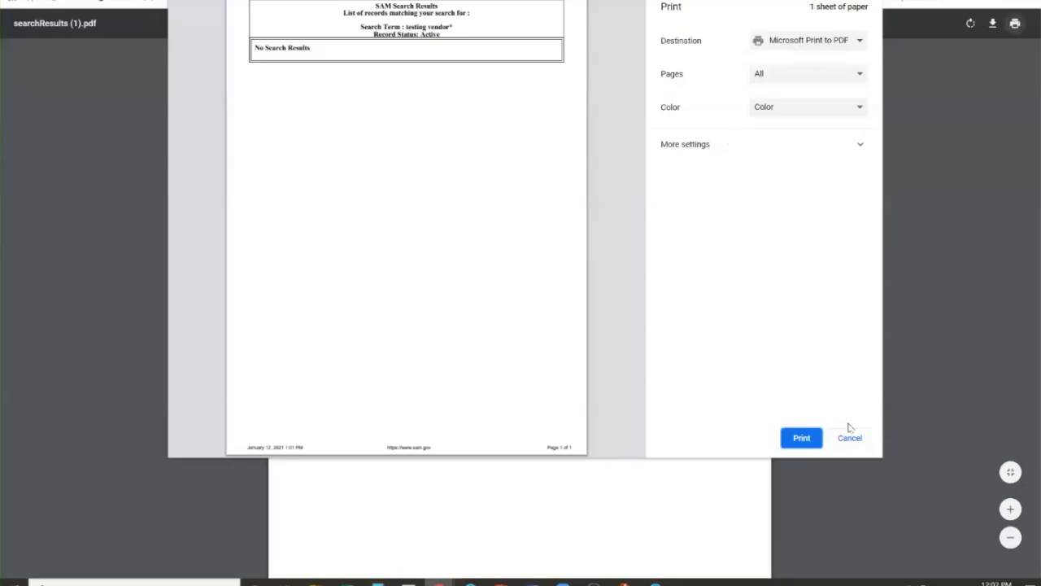
left_click(858, 441)
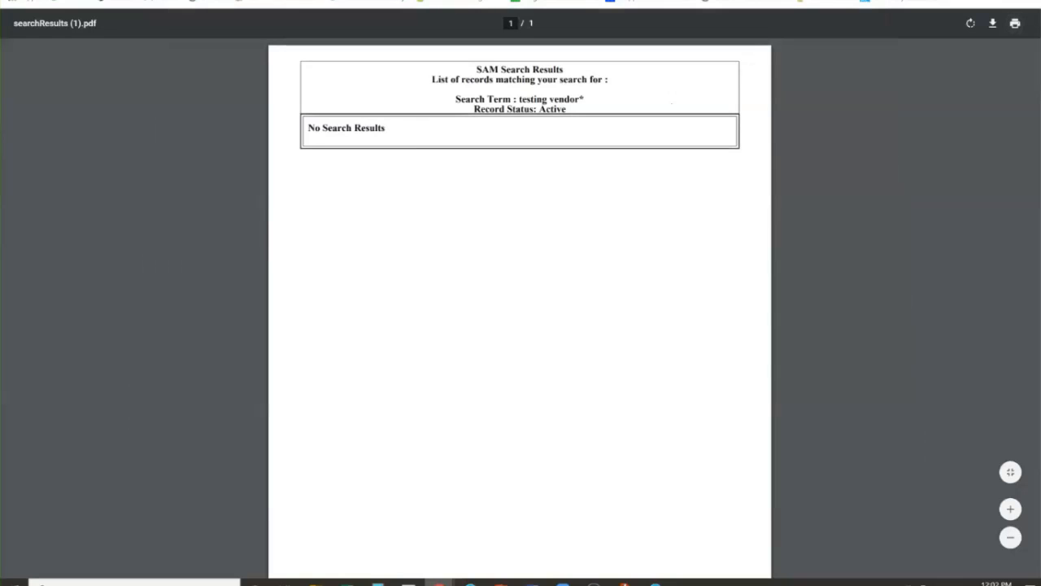
key("ctrl+w")
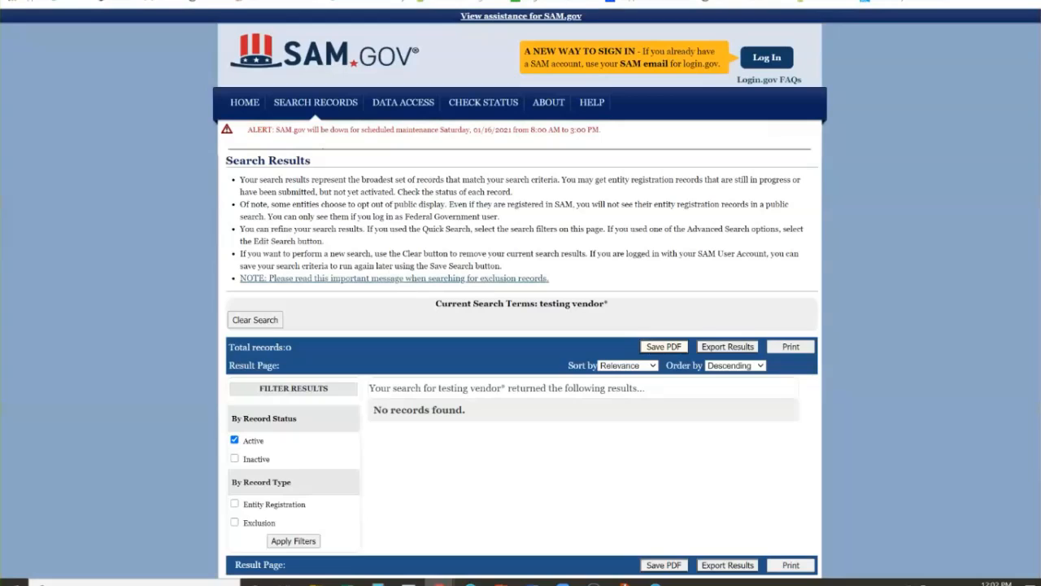
key("ctrl+w")
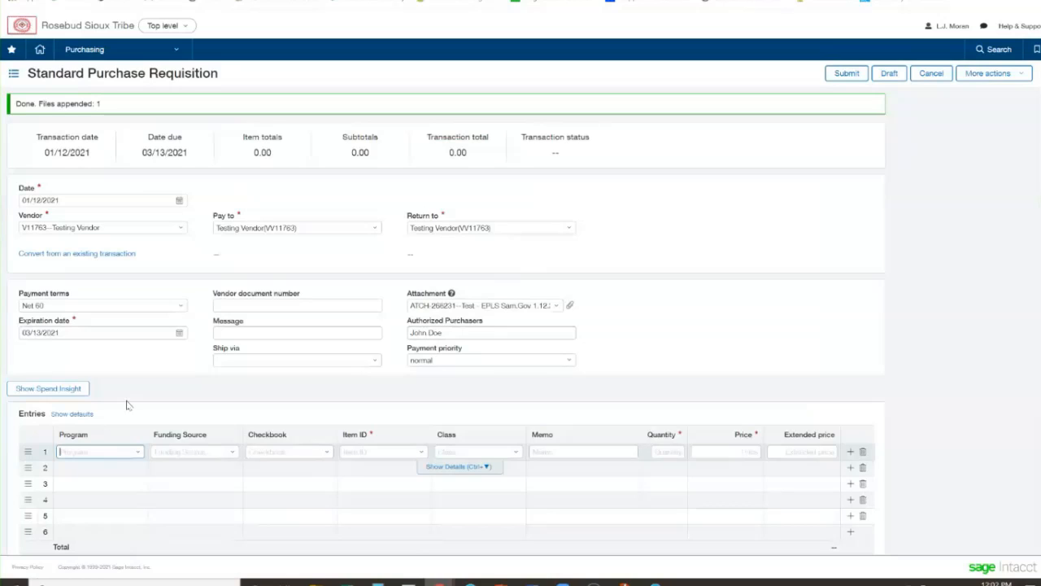
Set the first entry line's program to TEST--Test Company and its funding source to TEST FOR TRAINING
left_click(100, 460)
type("test")
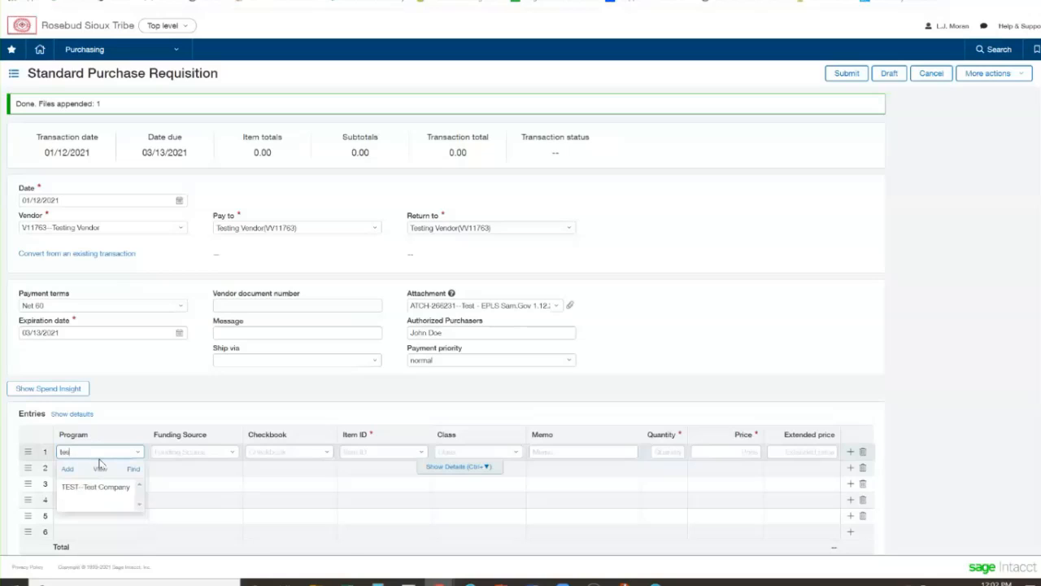
left_click(110, 486)
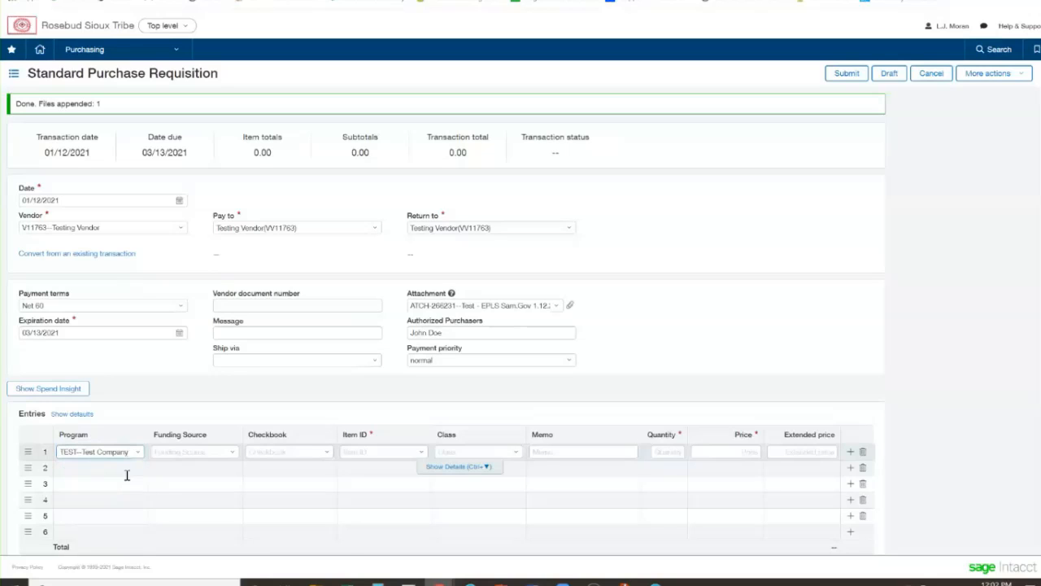
left_click(171, 453)
type("test")
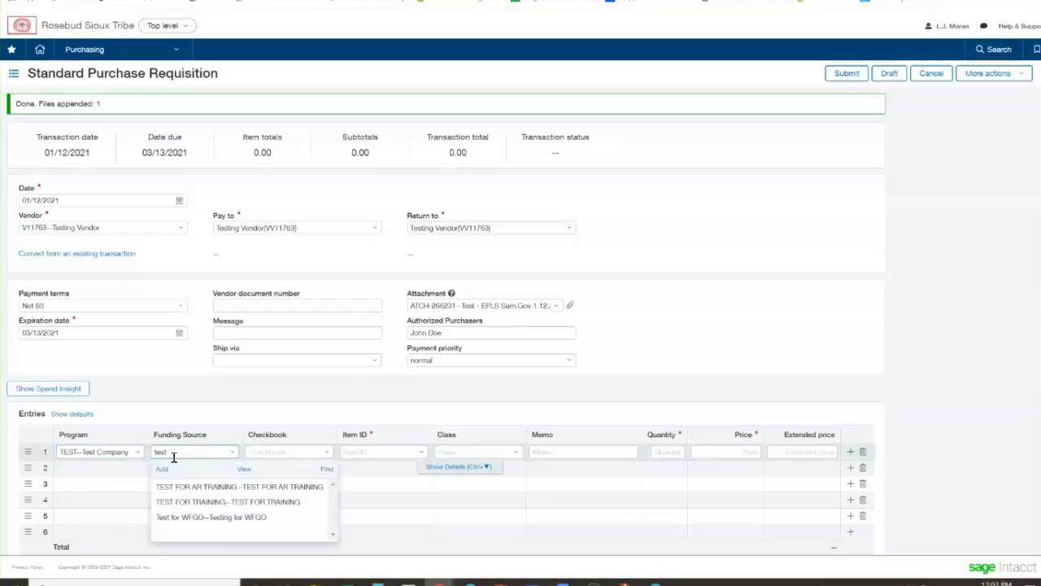
left_click(203, 501)
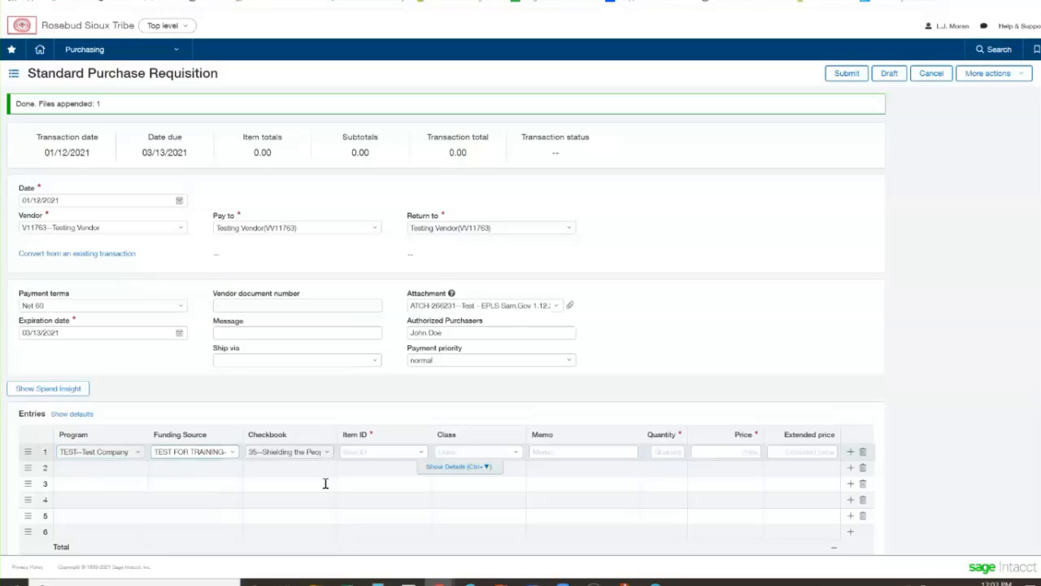
Choose item 69050--Office Supplies and class Regular for the first entry line
left_click(421, 454)
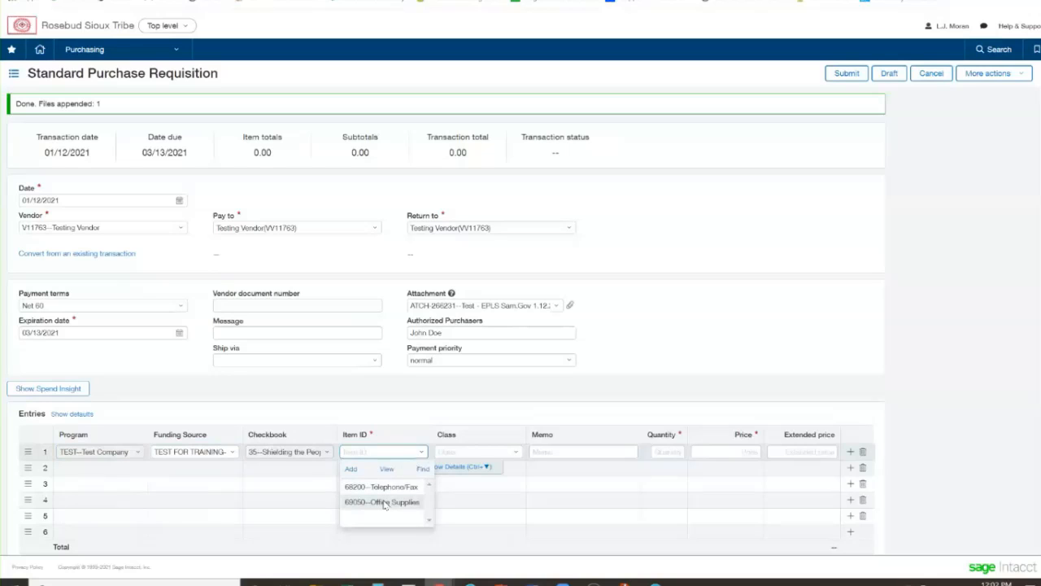
left_click(384, 503)
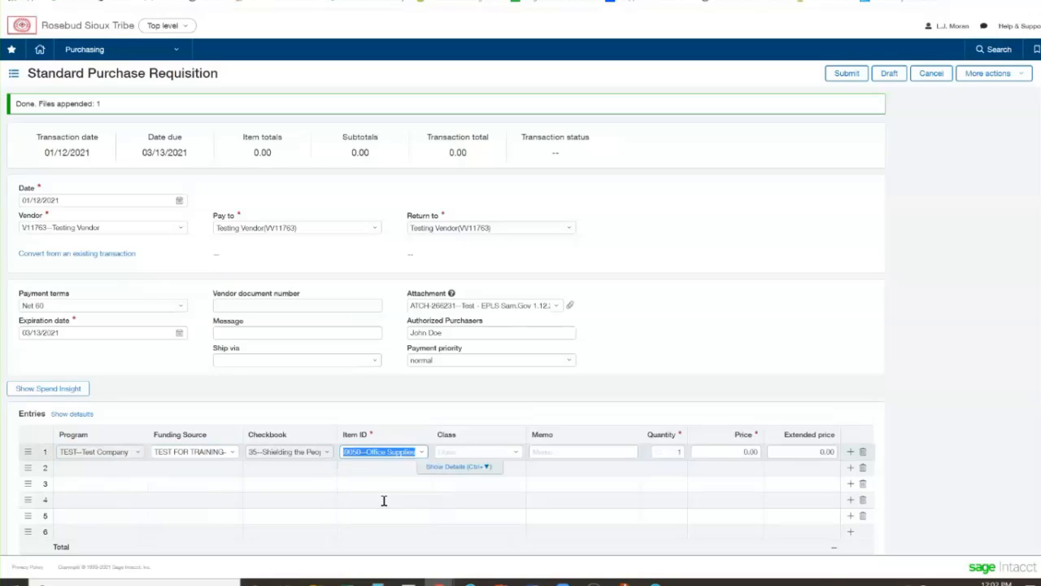
left_click(473, 452)
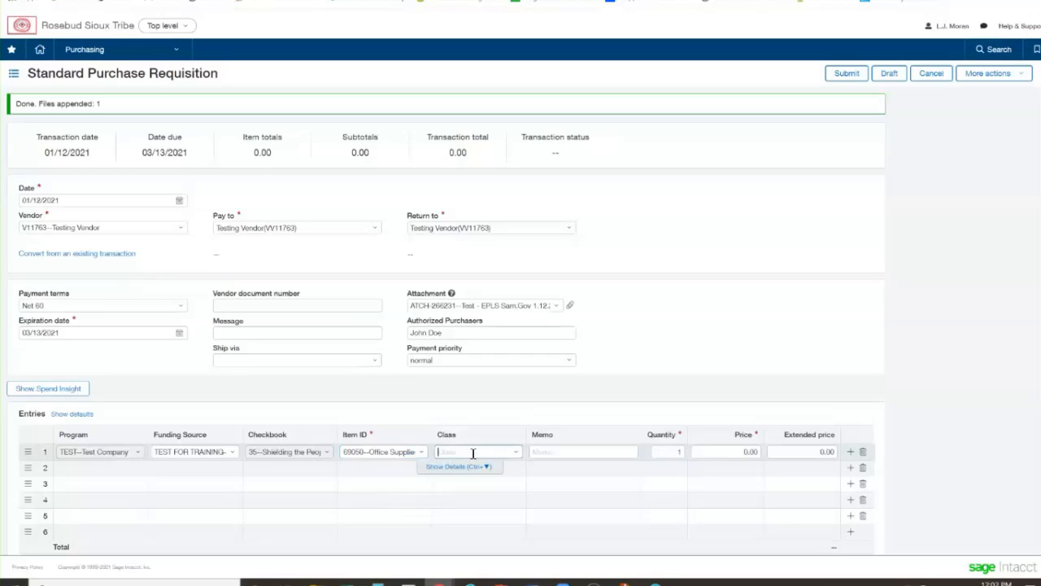
type("re")
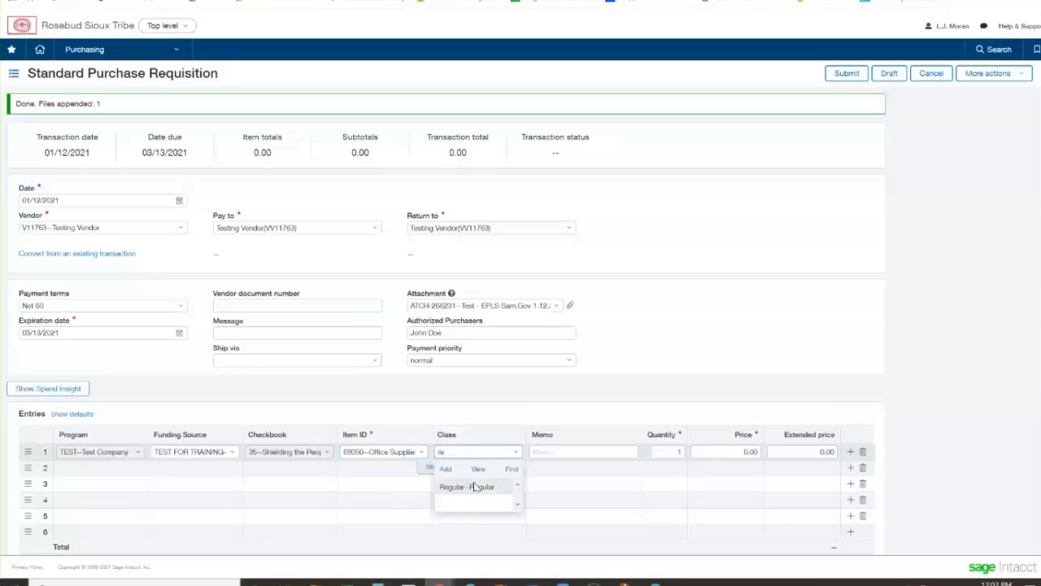
left_click(475, 485)
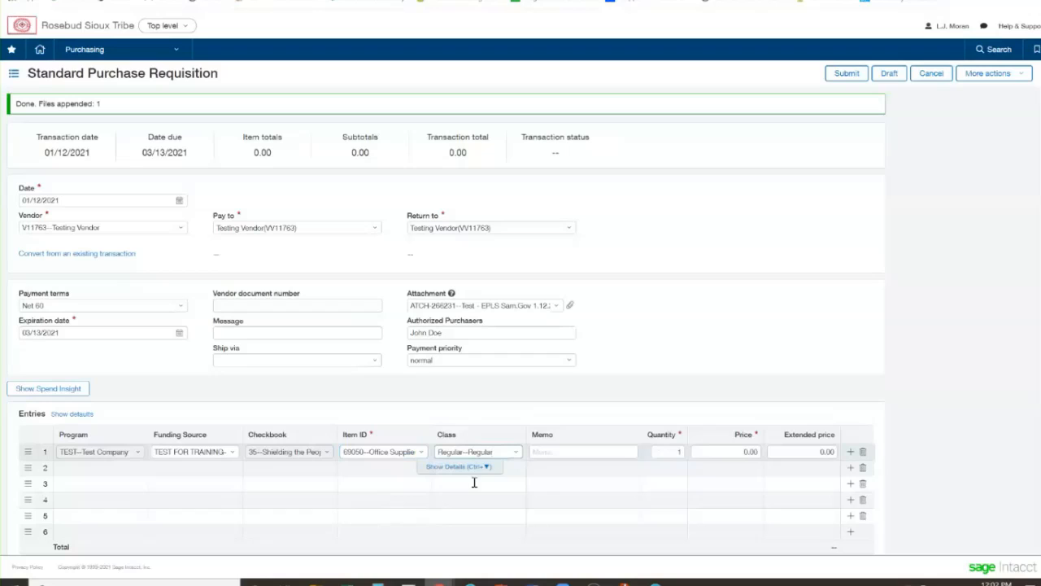
Enter the memo "Inkjet Cyan AP454654" and a price of 25 on the first entry line
left_click(569, 458)
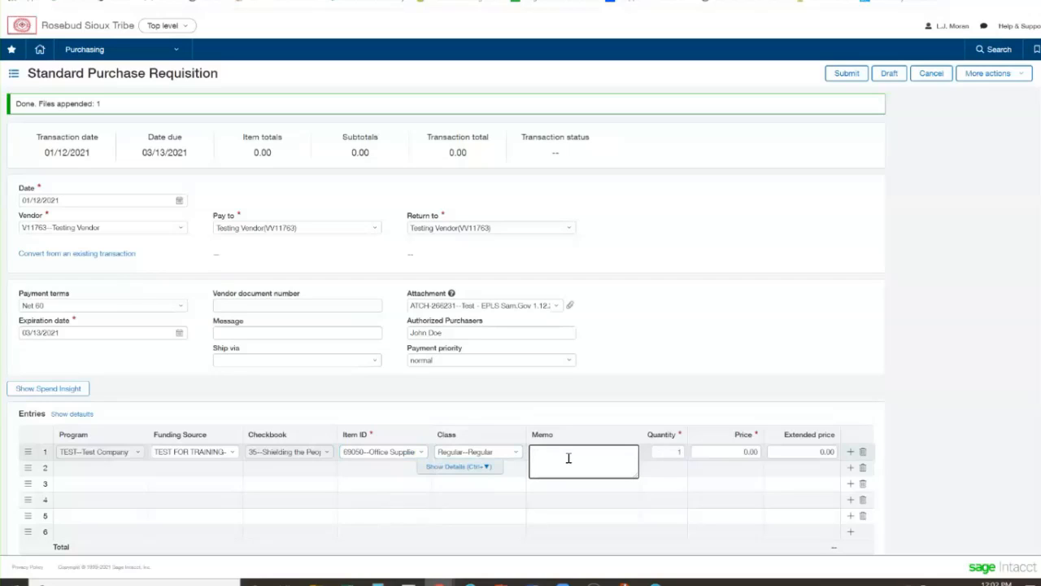
type("Inkje")
type("t Cyan")
type(" AR")
type("454654")
left_click(714, 451)
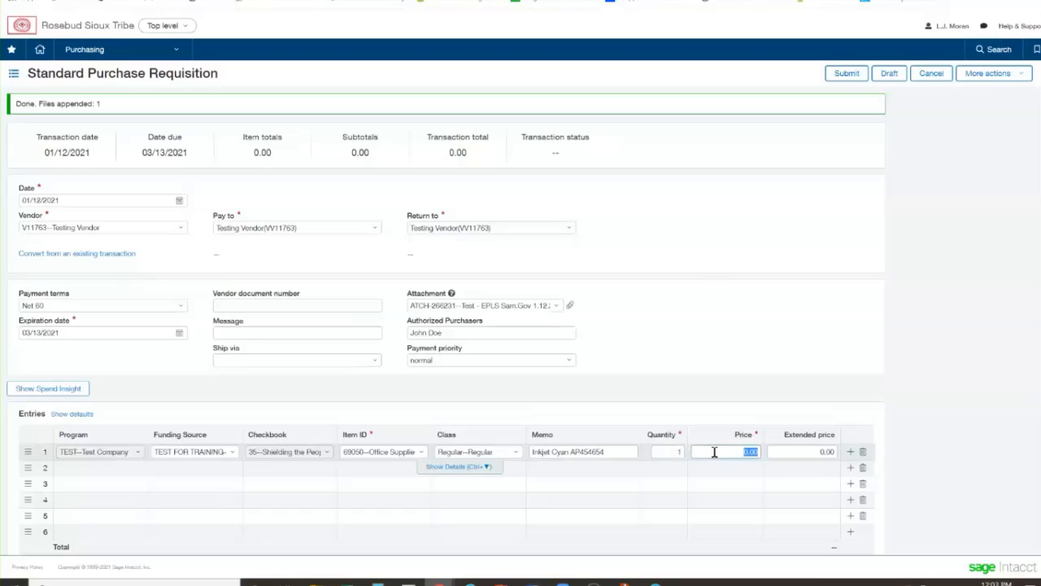
type("25")
left_click(631, 395)
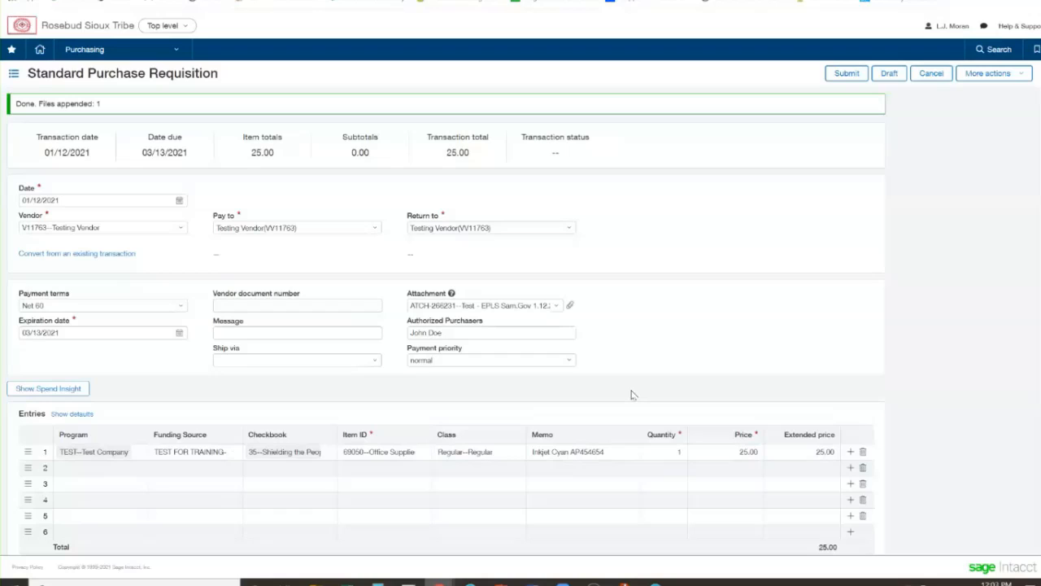
Show the requisition's Spend Insight to check this purchase against the budget and funds available, and close it
left_click(66, 389)
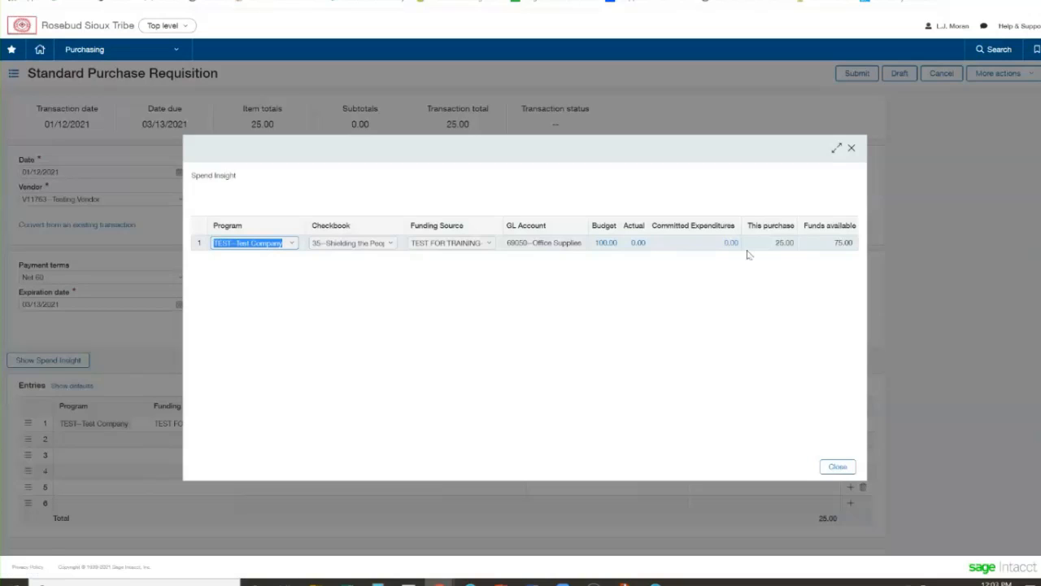
left_click_drag(773, 244, 853, 242)
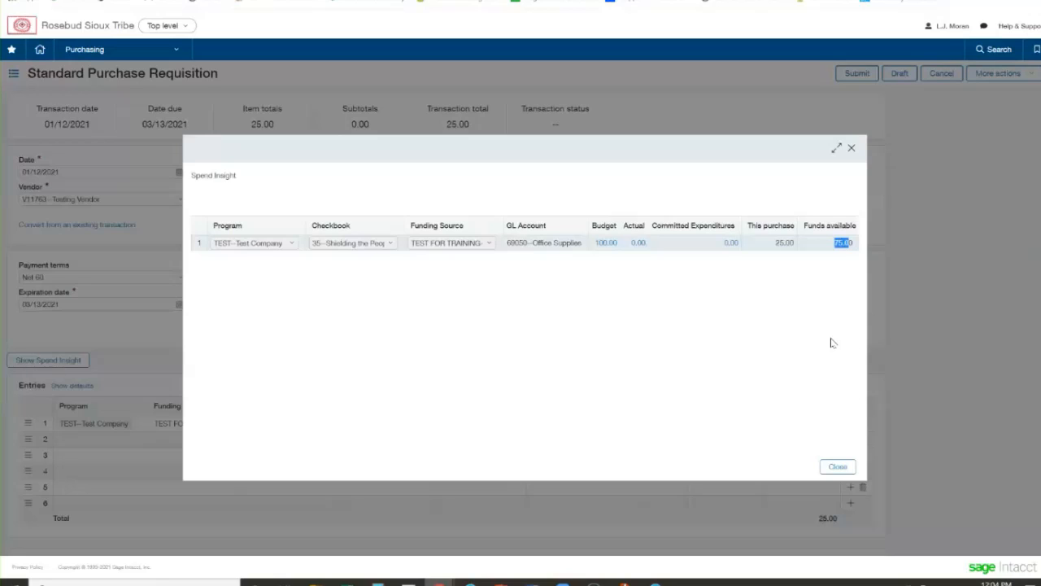
left_click(777, 342)
left_click(838, 466)
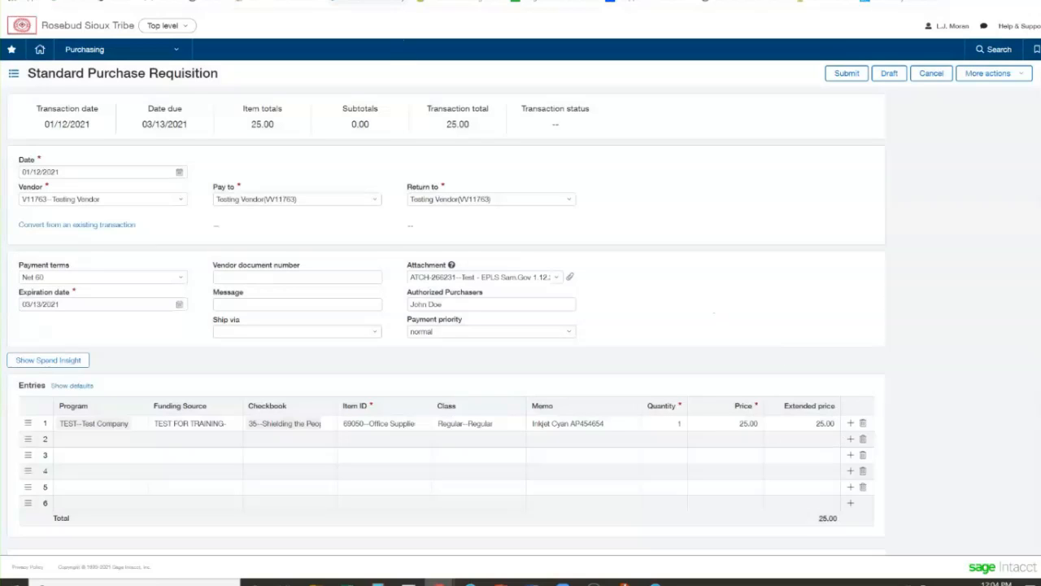
Duplicate the requisition's browser tab and open the General Ledger Dimension Balances Report in the copy
right_click(210, 3)
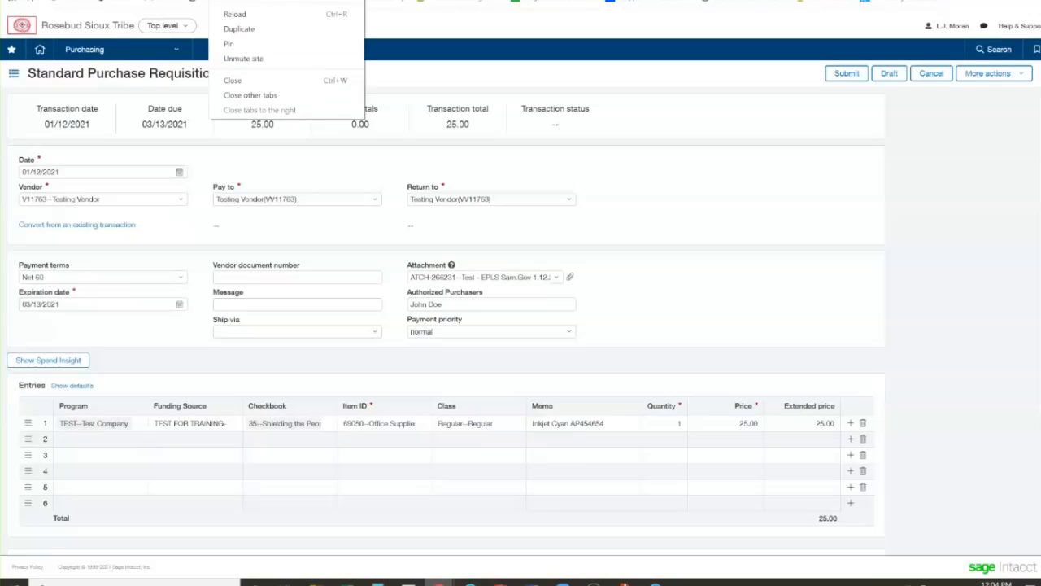
left_click(234, 27)
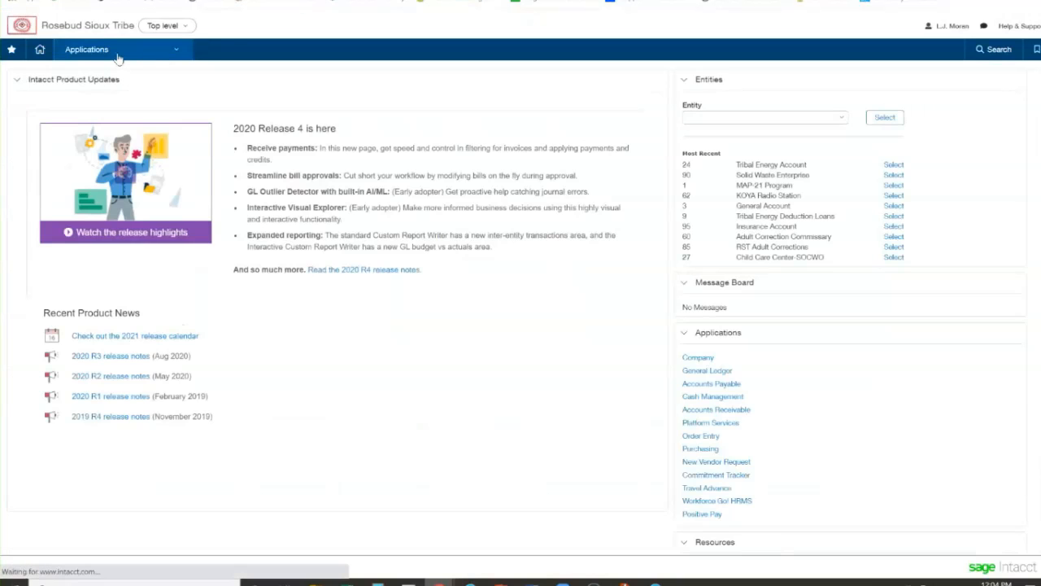
left_click(118, 53)
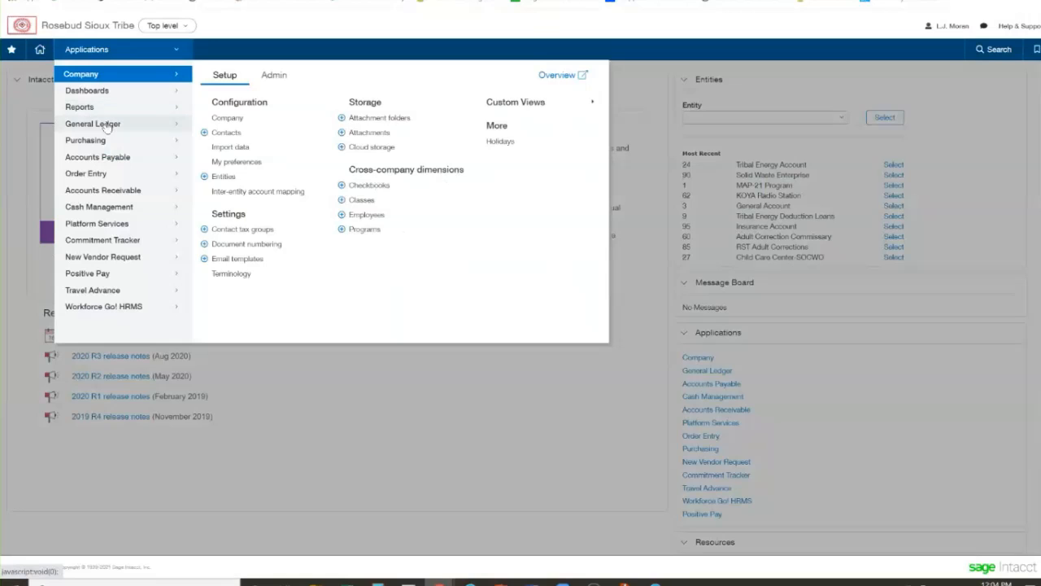
mouse_move(106, 126)
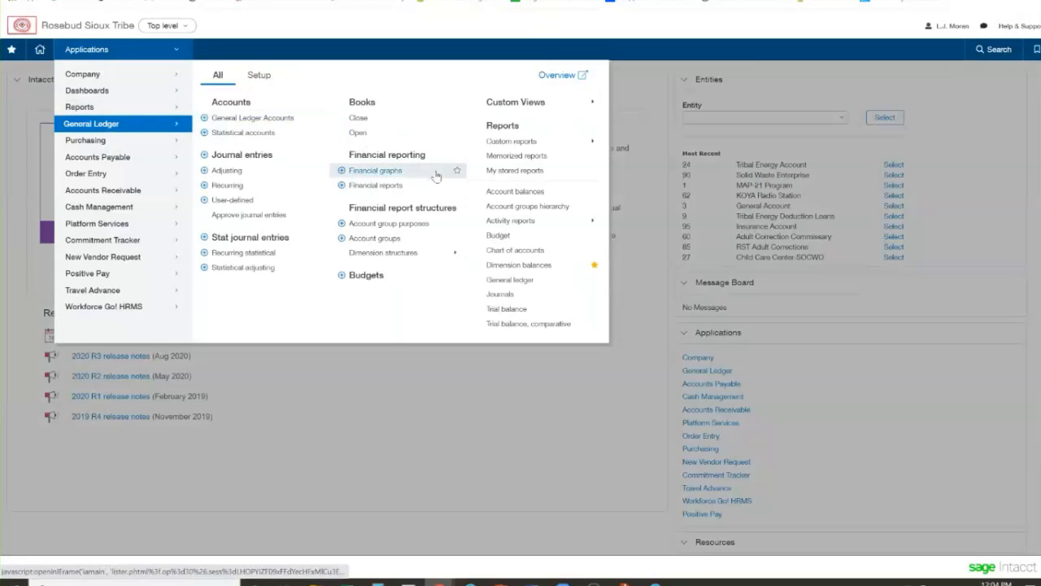
left_click(518, 267)
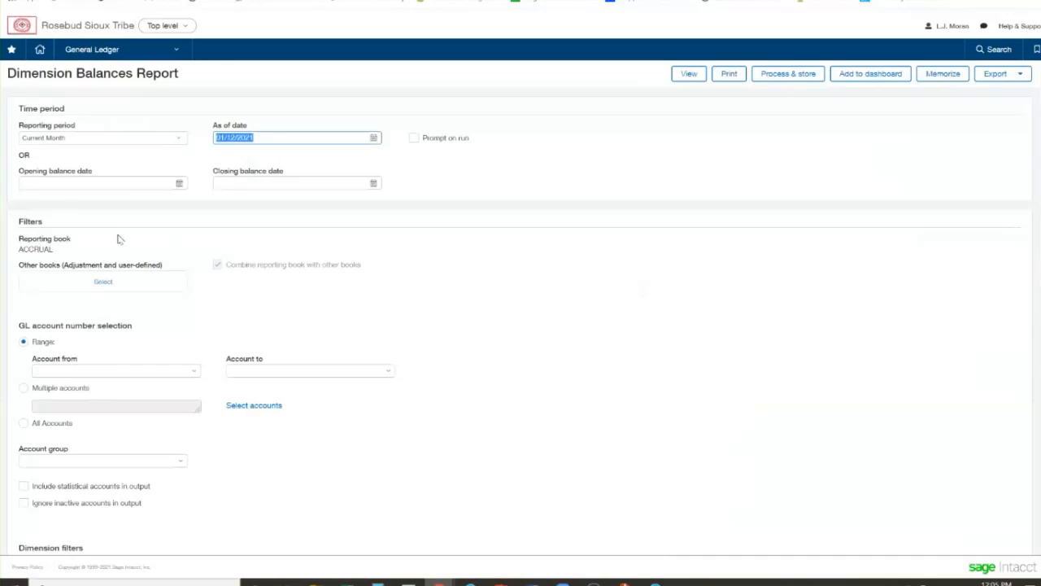
Set the report's reporting period to Inception To Date and add Encumbrances as an additional book
left_click(79, 143)
scroll(81, 211, "down", 5)
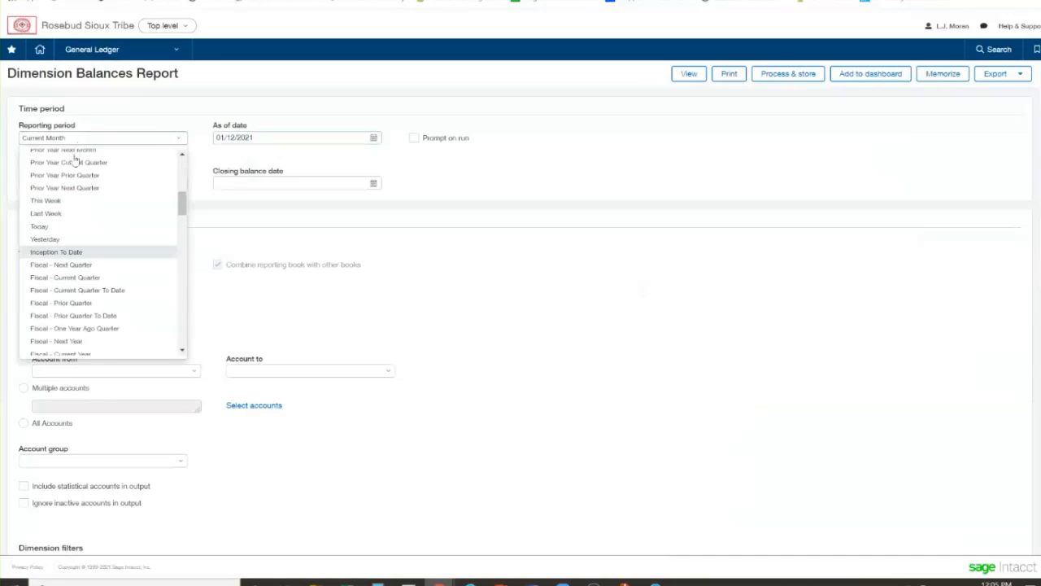
left_click(81, 251)
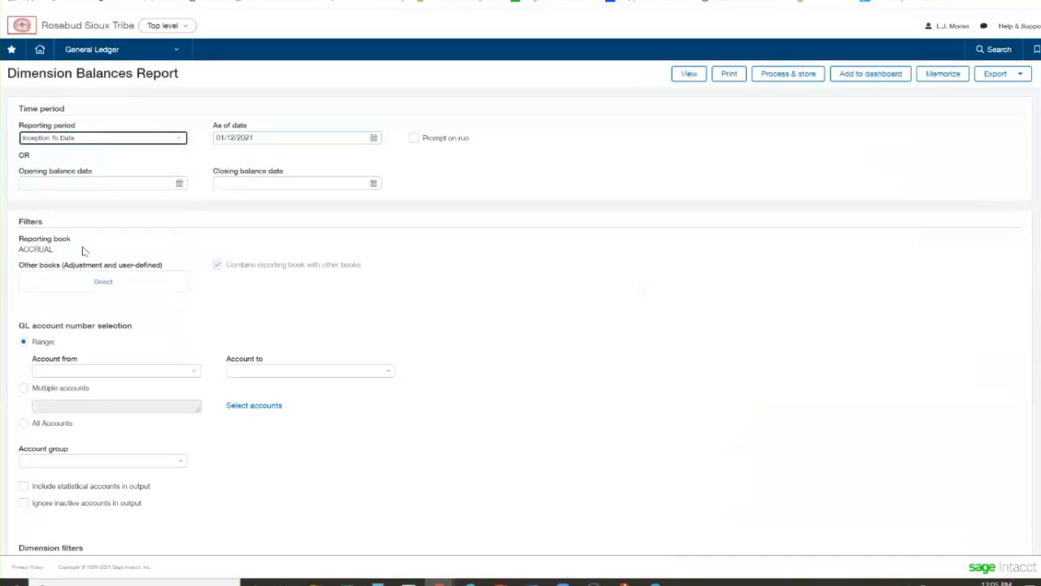
left_click(102, 291)
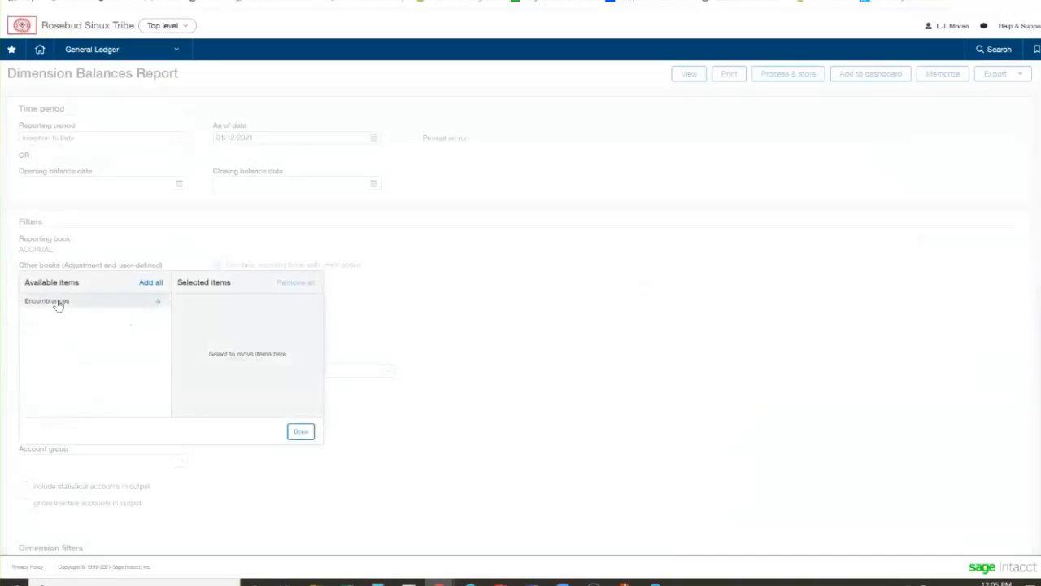
left_click(57, 302)
left_click(301, 432)
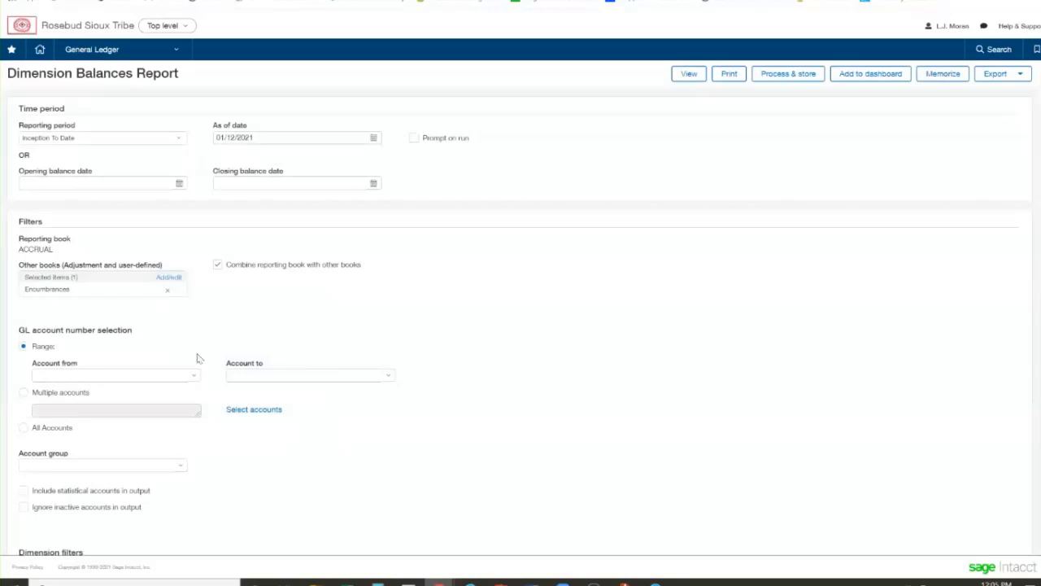
Limit the report's GL account range to 69050--Office Supplies, matching the requisition's item
scroll(86, 373, "down", 1)
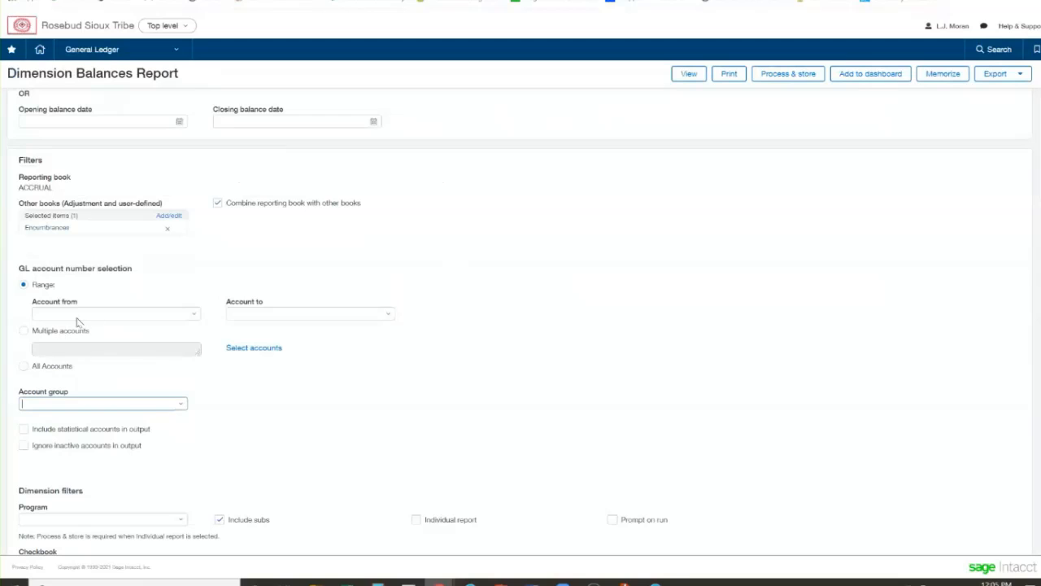
left_click(78, 314)
type("69050")
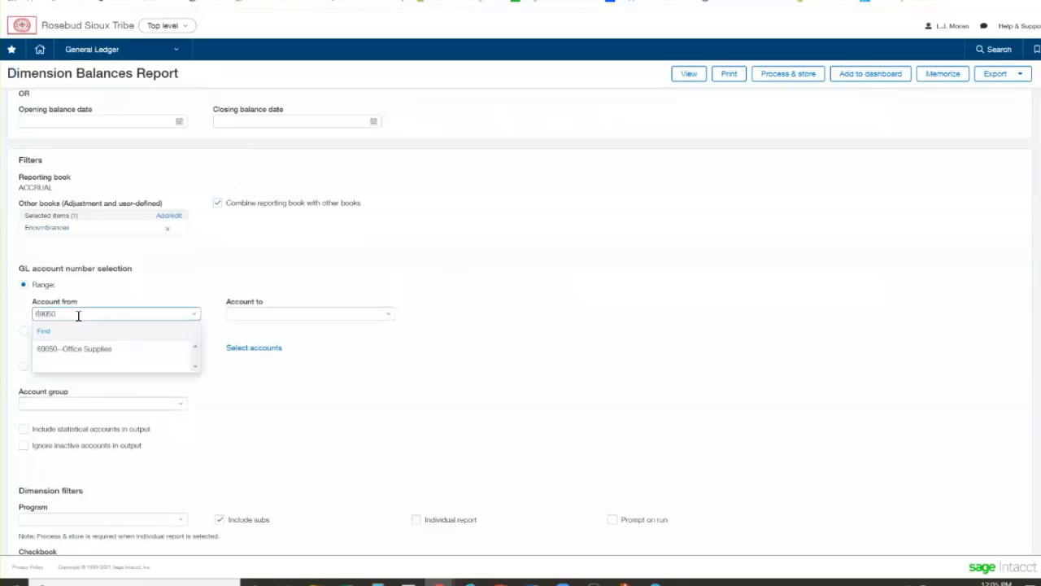
left_click(91, 348)
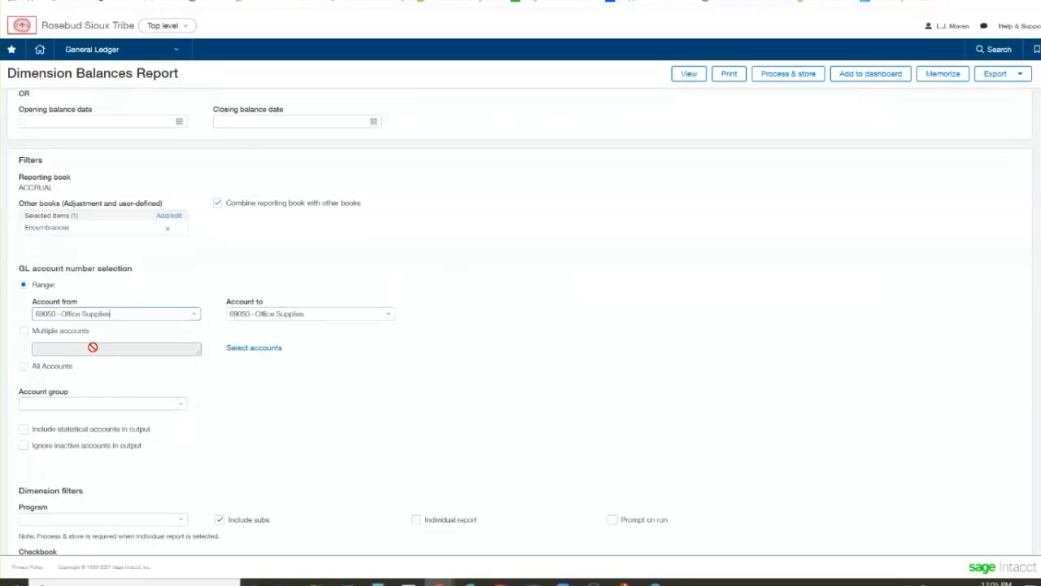
Filter the report by program TEST--Test Company, checkbook 35--Shielding the People and funding source TEST FOR TRAINING
scroll(92, 347, "down", 3)
left_click(65, 334)
type("test")
left_click(65, 370)
left_click(43, 380)
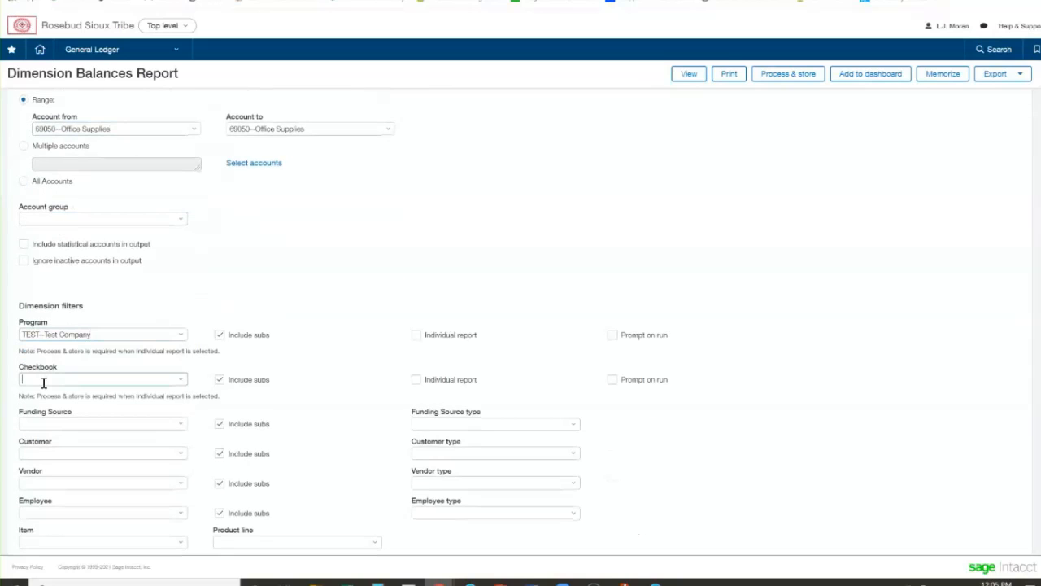
type("35")
left_click(51, 414)
left_click(53, 423)
type("te")
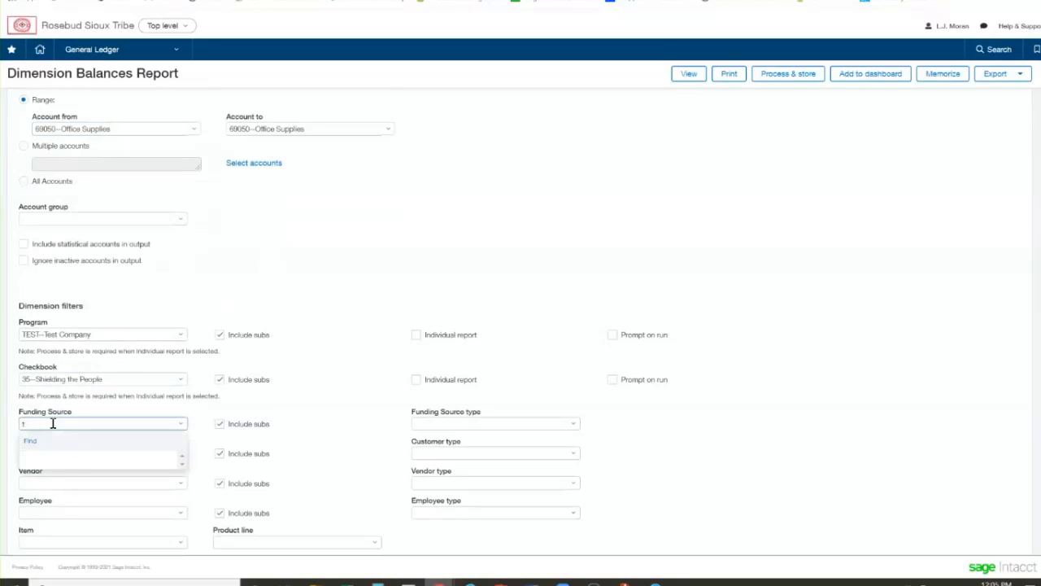
left_click(72, 498)
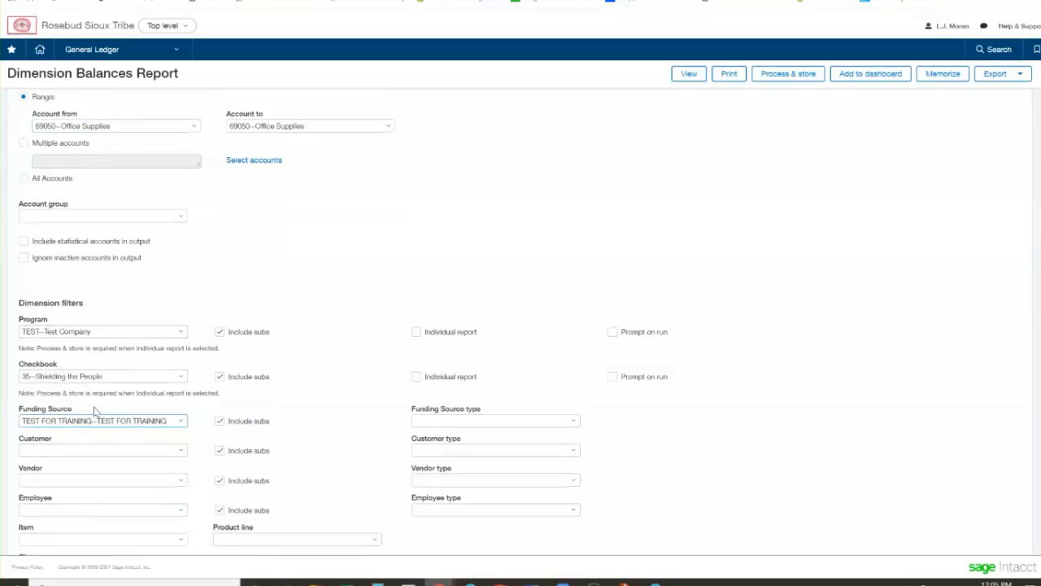
Examine which dimension values the report's format is set to show and which other items are available, keeping the selection as it is
scroll(94, 411, "down", 3)
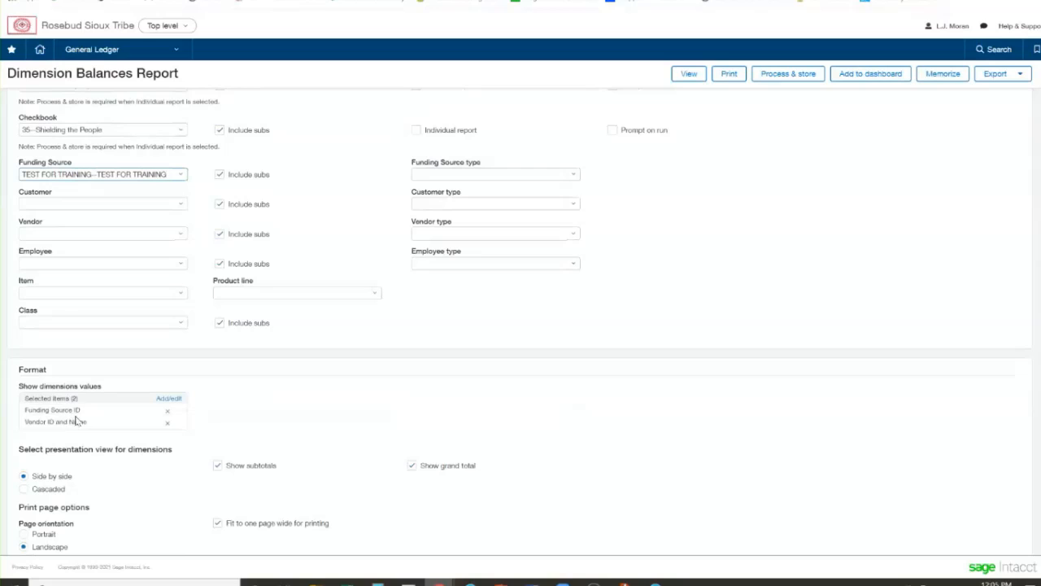
left_click_drag(82, 410, 54, 411)
left_click(50, 431)
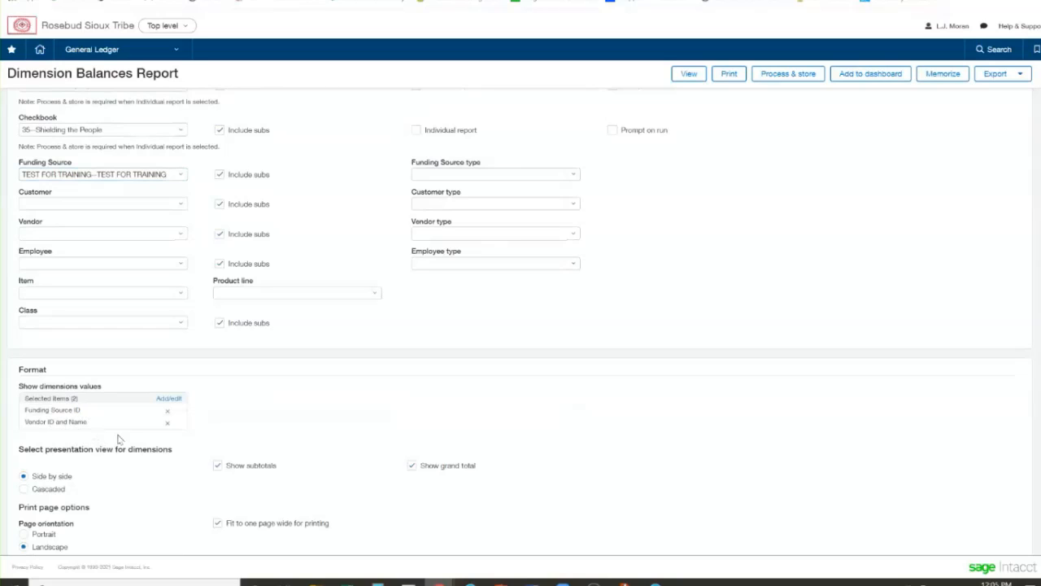
left_click(169, 398)
scroll(107, 449, "down", 1)
scroll(109, 467, "down", 2)
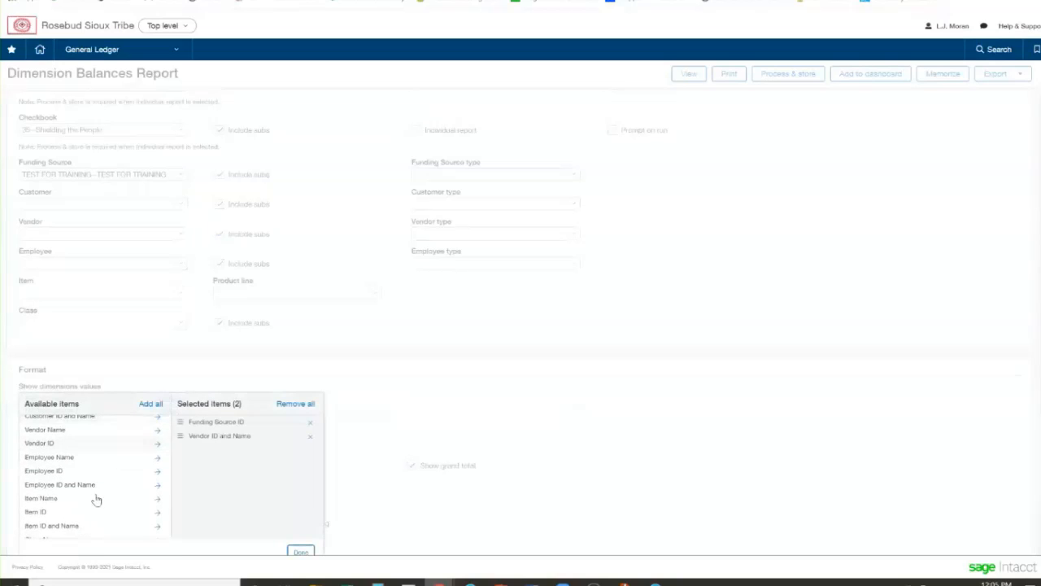
scroll(96, 499, "up", 1)
scroll(96, 499, "up", 3)
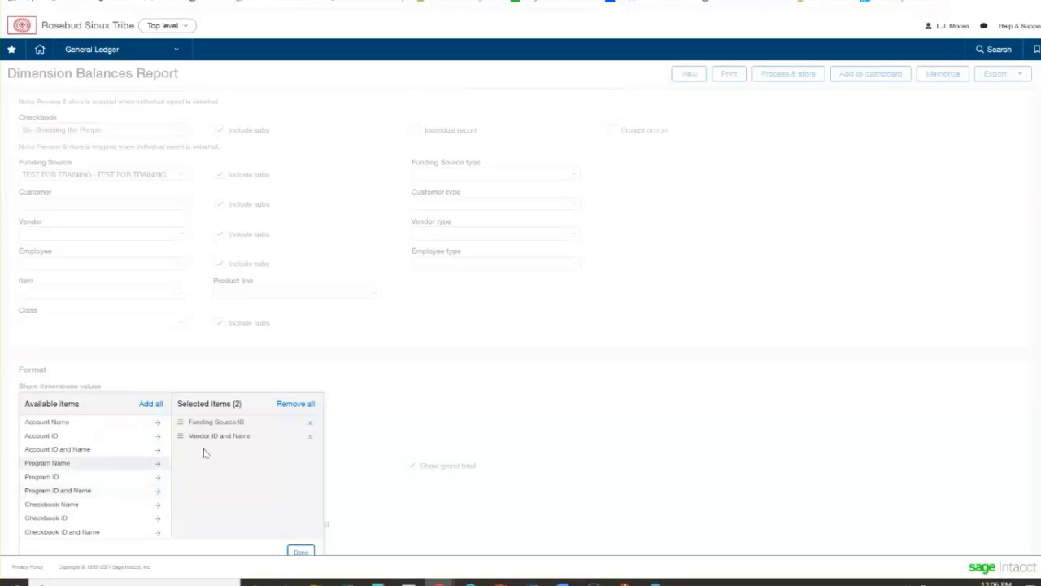
left_click(300, 552)
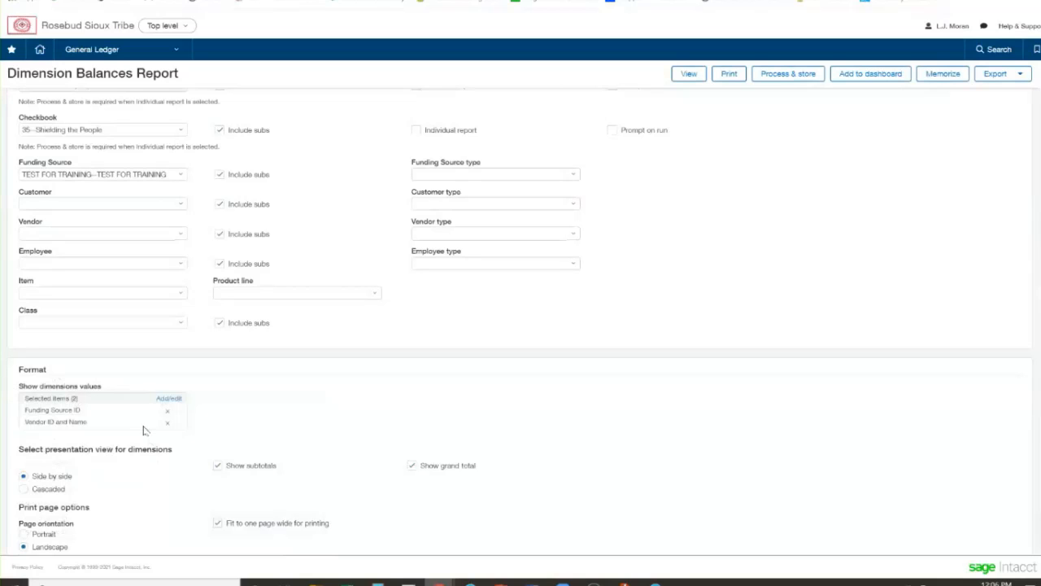
Review the report's time period, additional book, account range and dimension filters, and run the report on screen
scroll(330, 390, "up", 5)
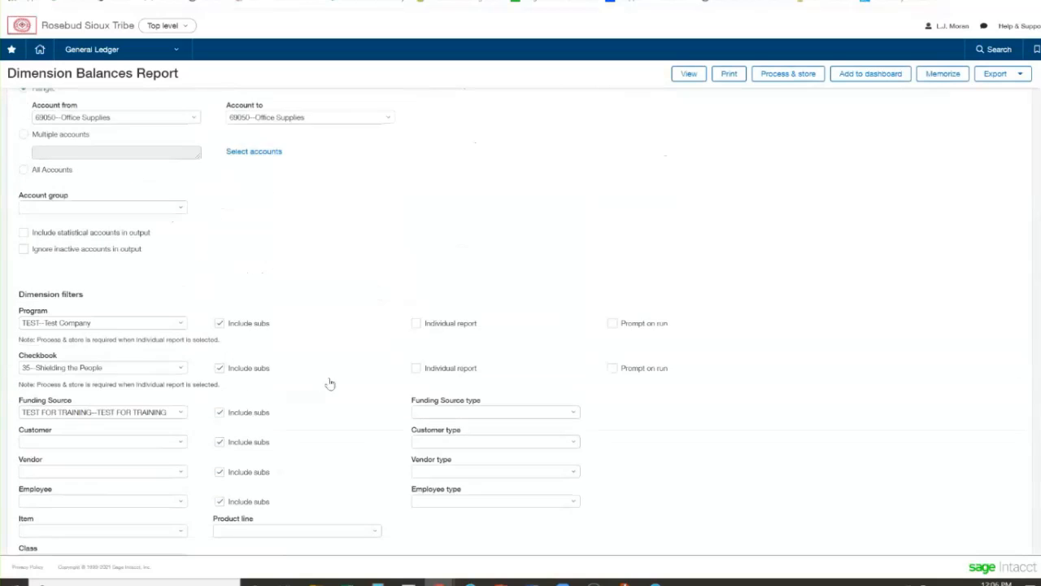
scroll(244, 260, "up", 2)
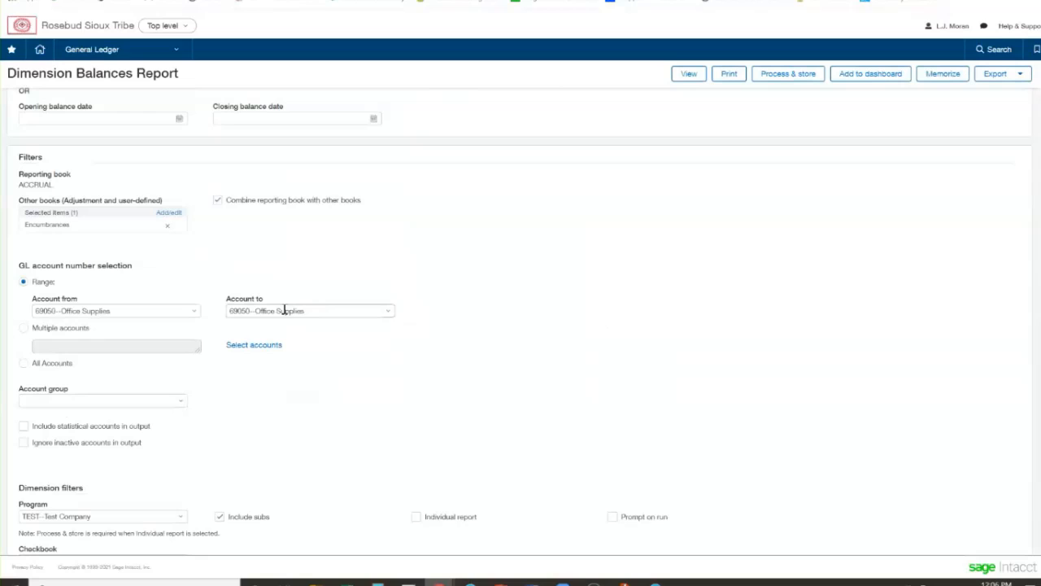
scroll(284, 311, "up", 1)
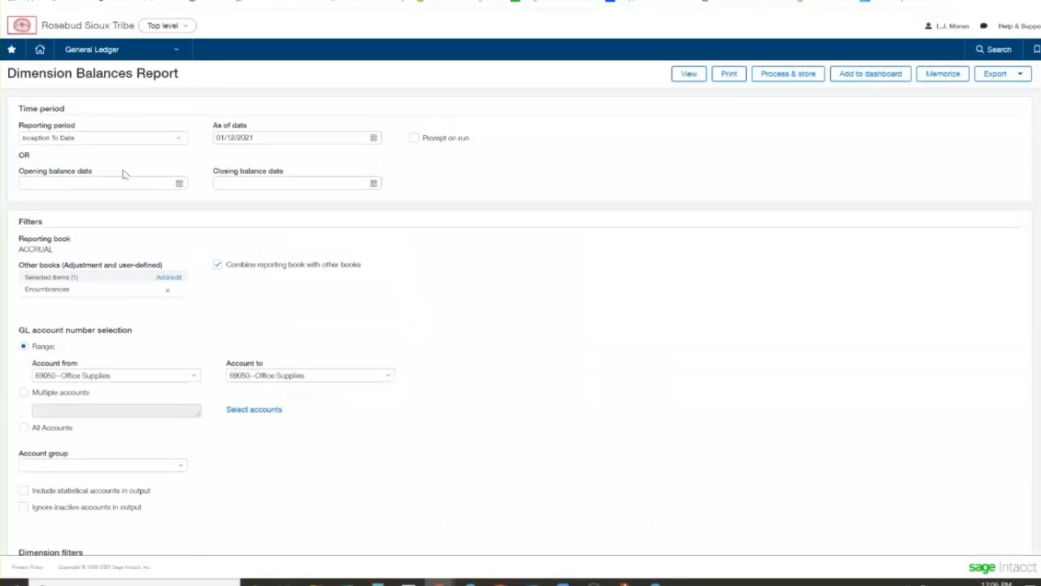
double_click(51, 289)
left_click_drag(242, 265, 304, 276)
left_click(268, 292)
scroll(269, 294, "down", 3)
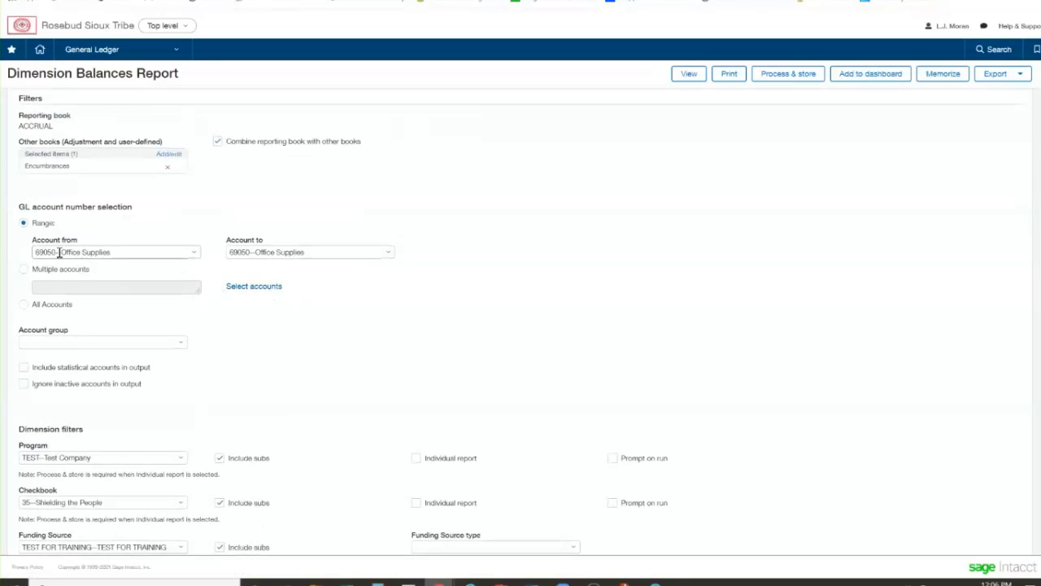
scroll(91, 257, "down", 1)
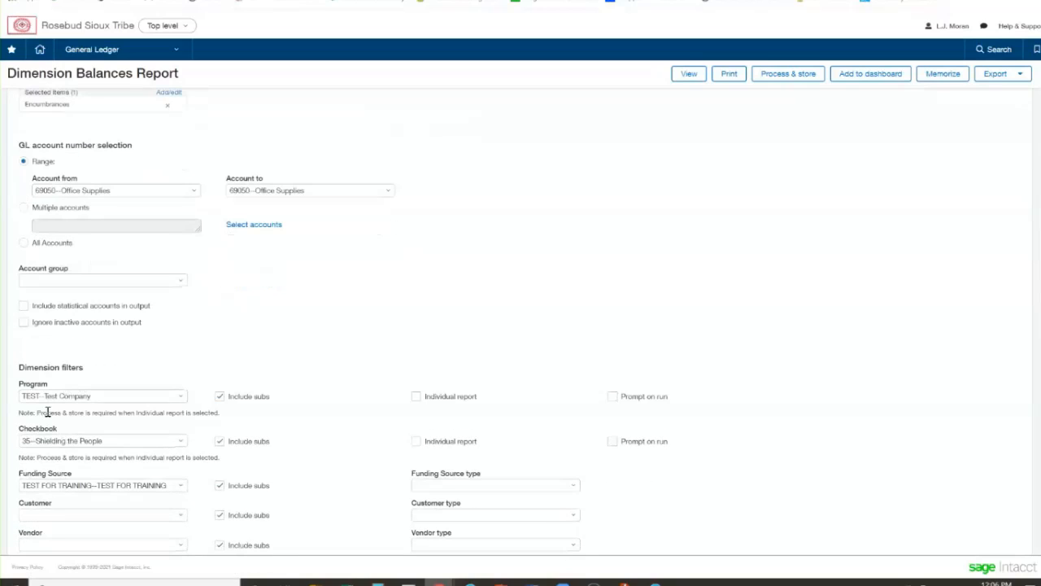
left_click(687, 77)
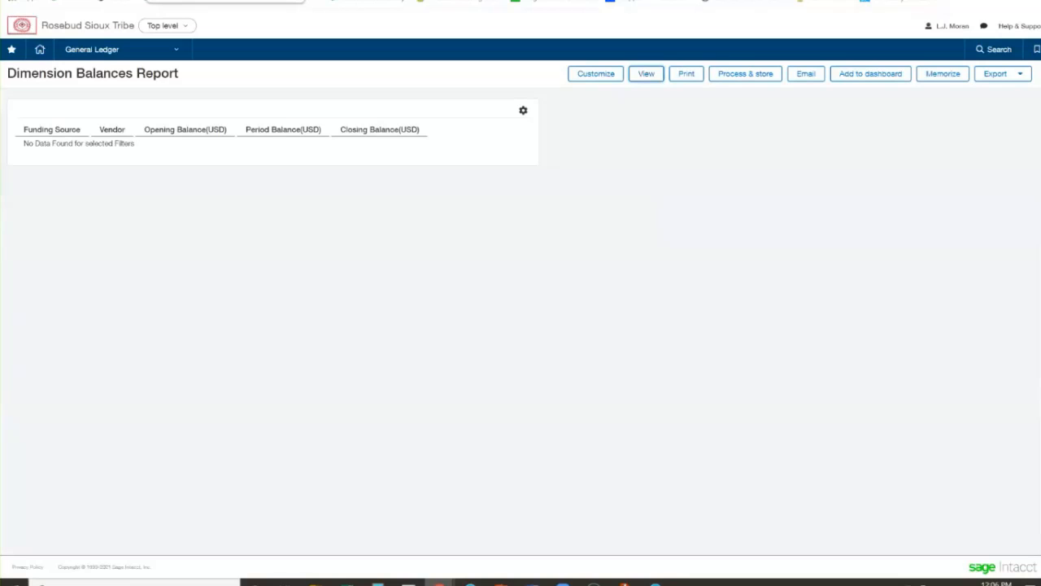
Return to the purchase requisition, submit it, and filter the requisition list by vendor name "test"
left_click(205, 0)
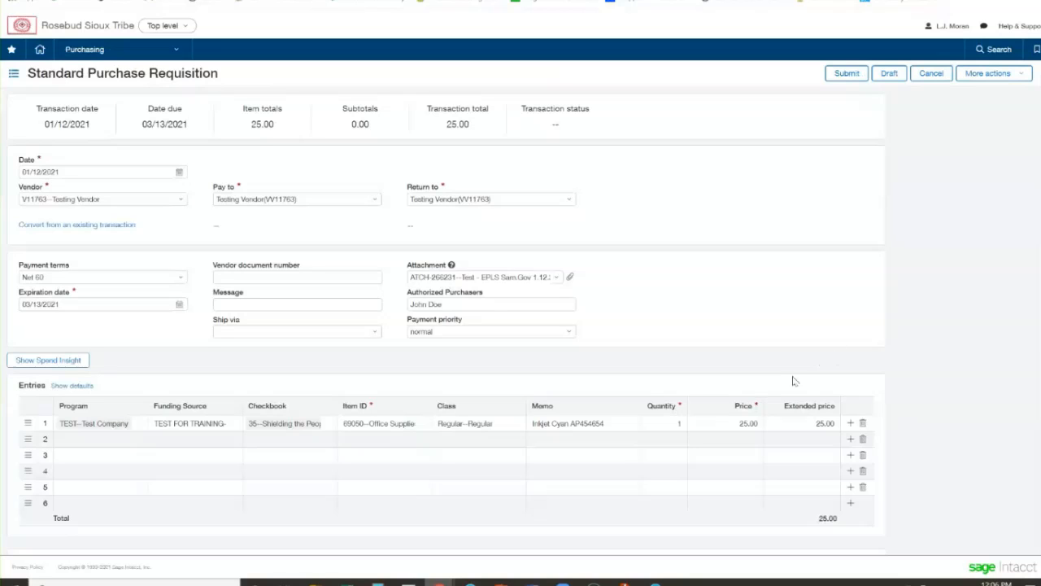
left_click(831, 74)
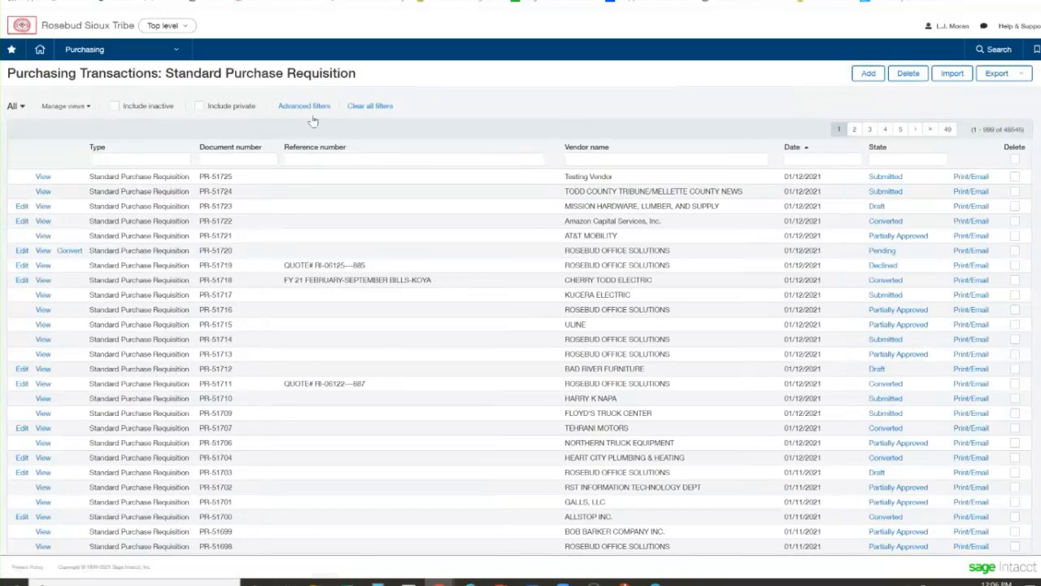
left_click(605, 159)
type("test")
key("Return")
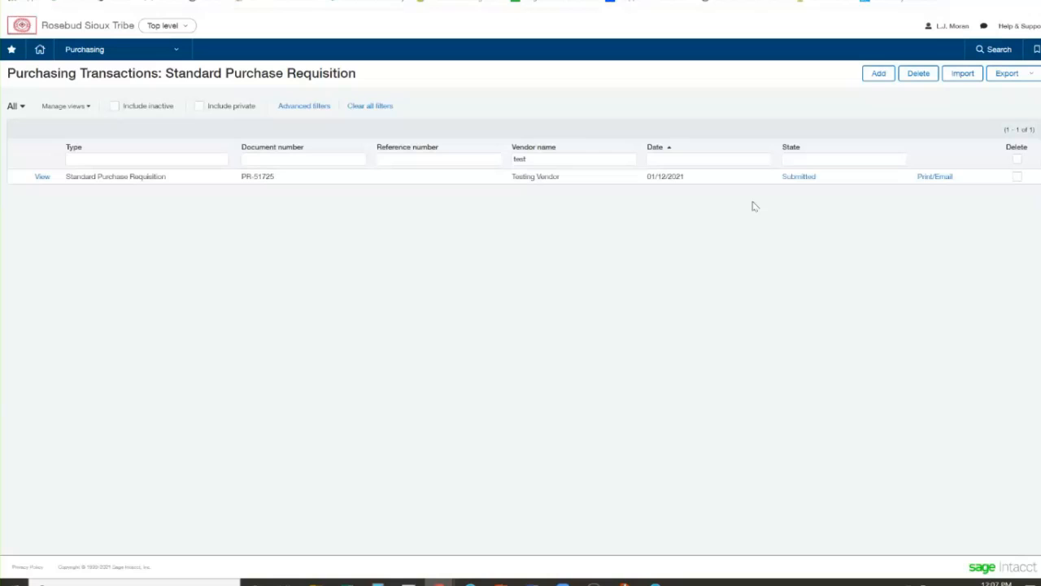
Rerun the Dimension Balances Report to check whether the submitted requisition affects the balances
left_click(315, 1)
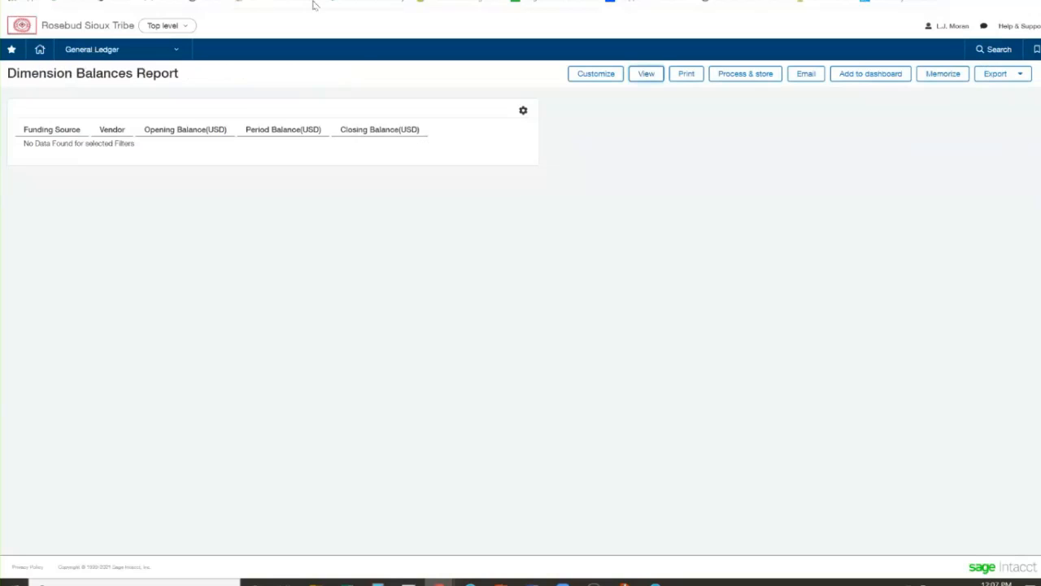
left_click(647, 75)
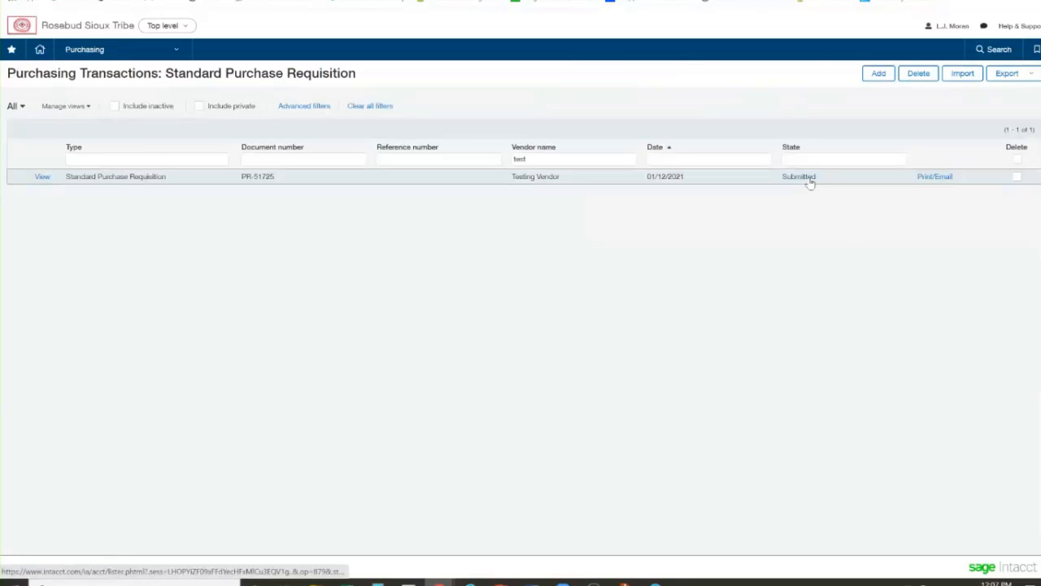
Examine the approver and state of each step in the submitted requisition's approval history, and return to the requisition list
left_click(39, 179)
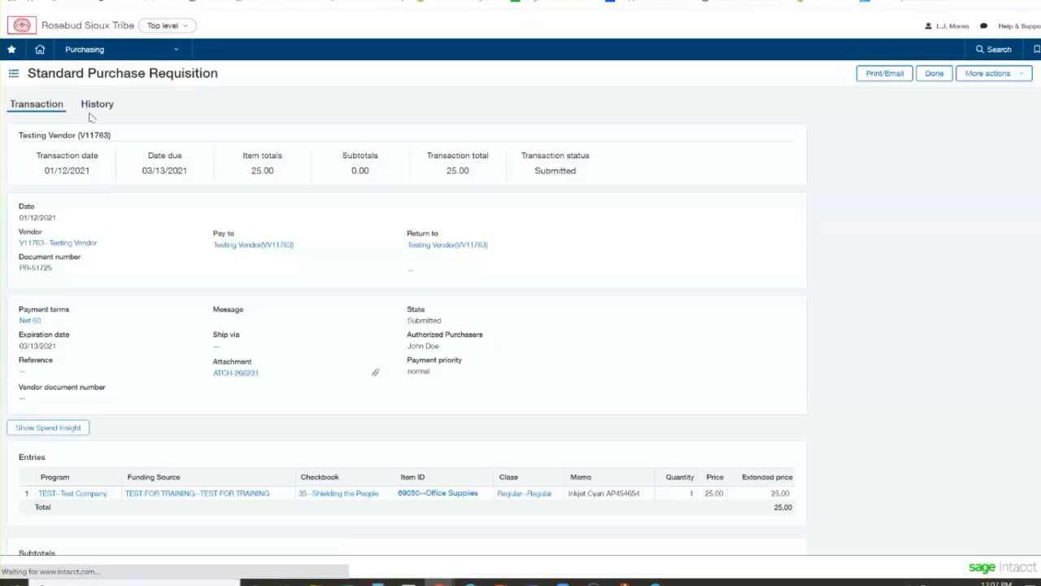
left_click(94, 107)
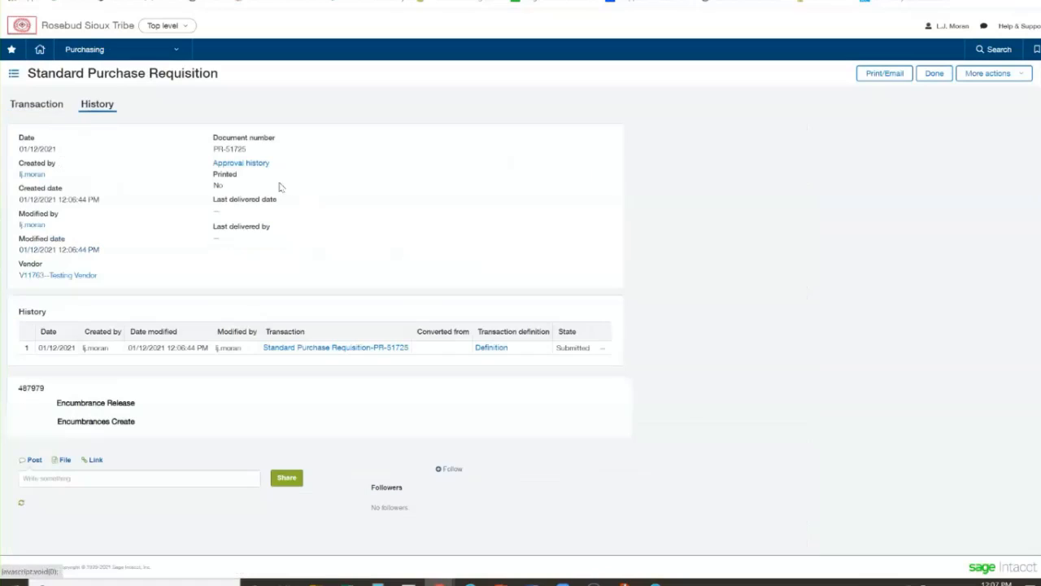
left_click(248, 166)
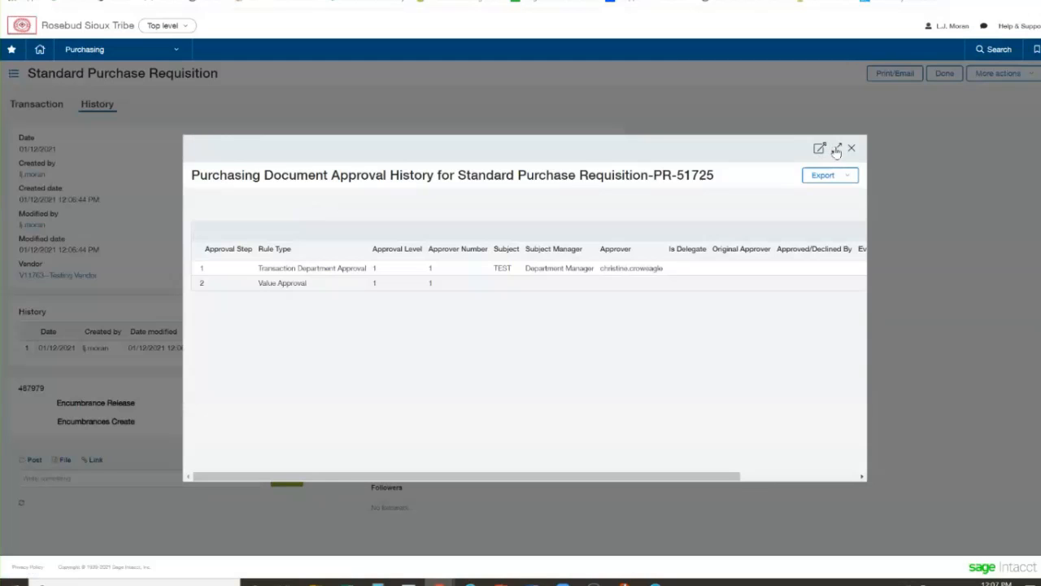
left_click(836, 148)
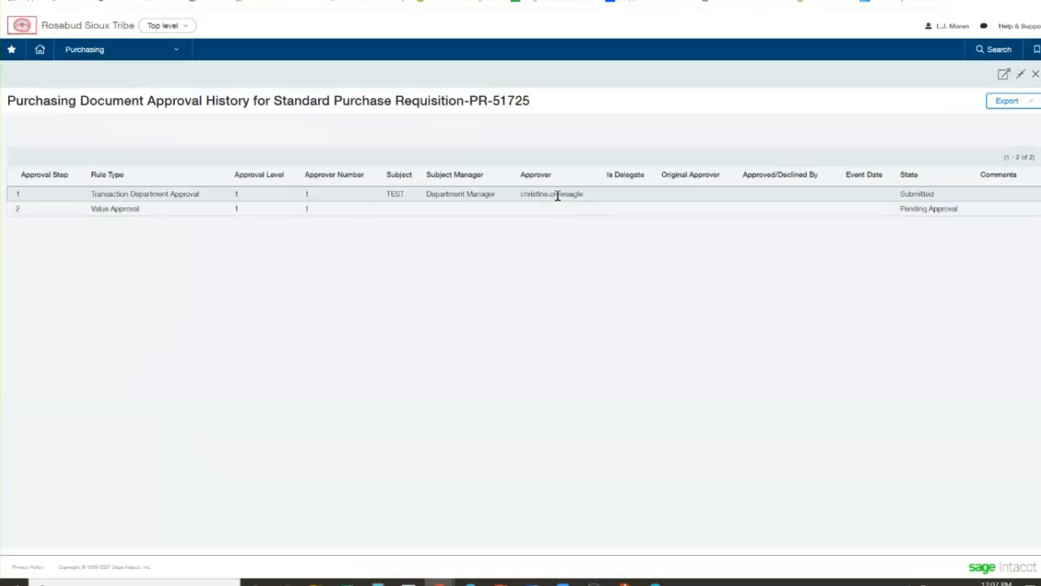
left_click_drag(935, 196, 898, 197)
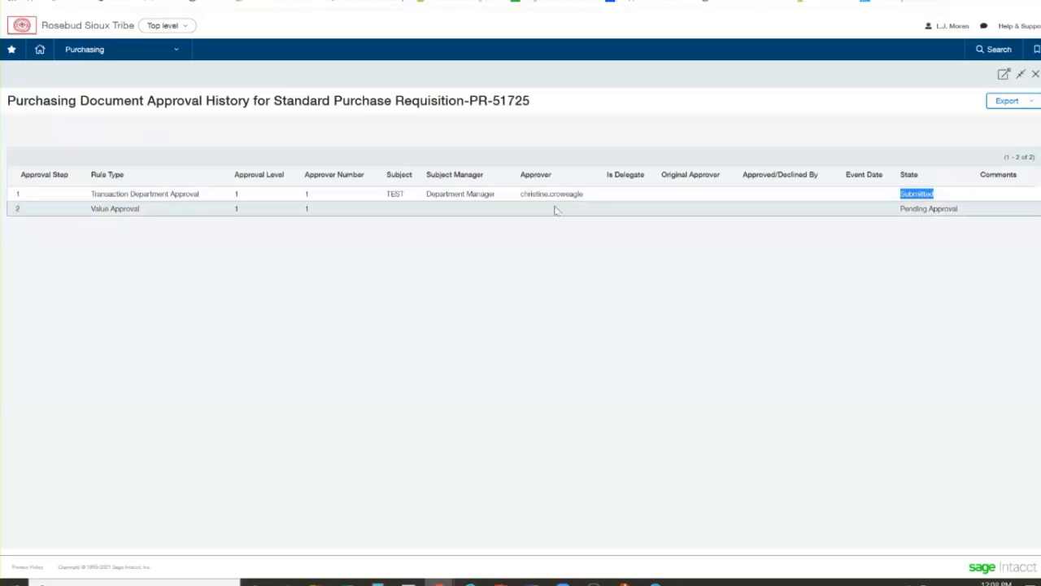
left_click_drag(165, 213, 90, 209)
left_click(200, 243)
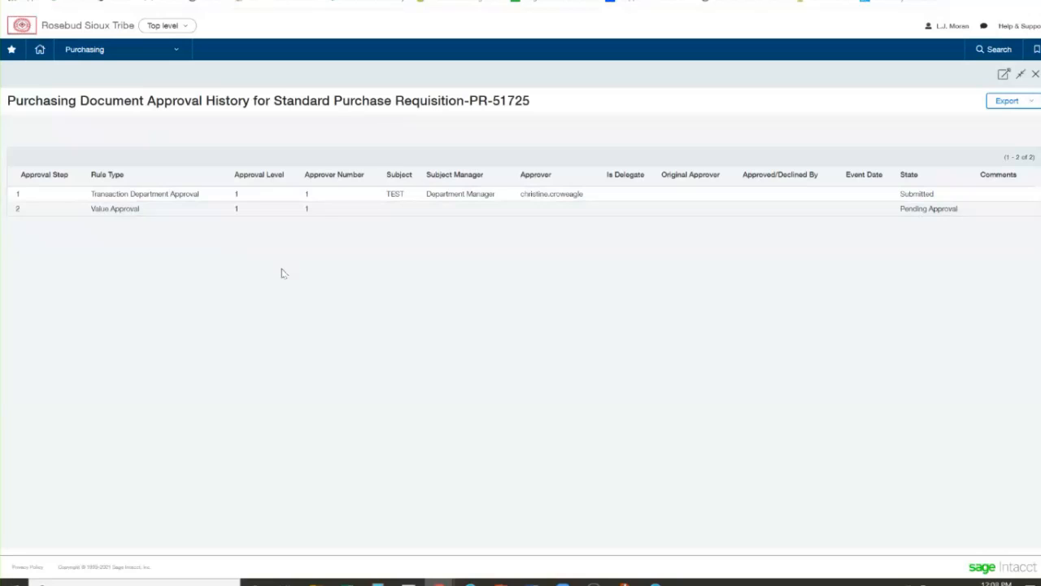
left_click(1036, 74)
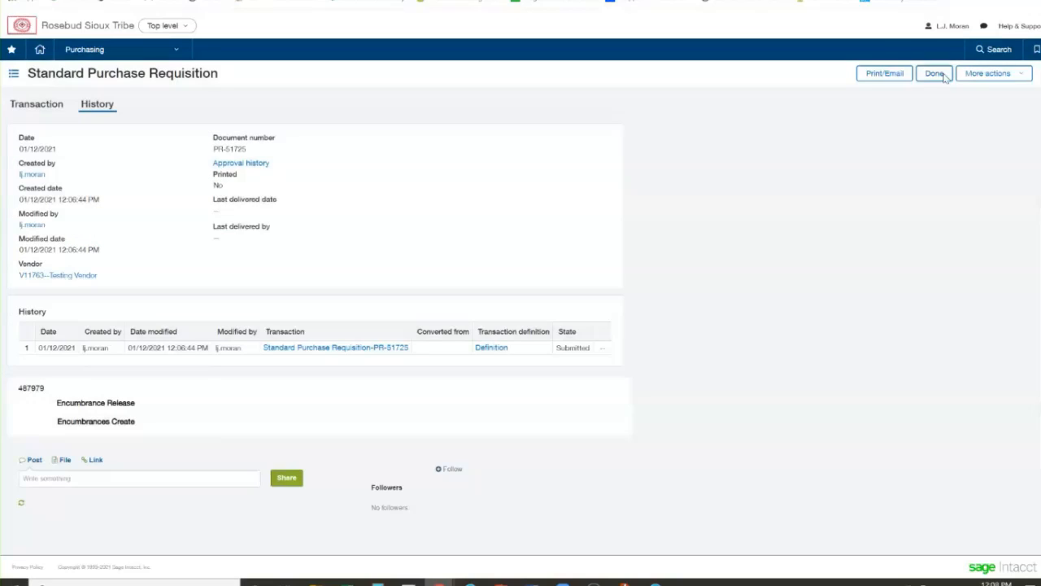
left_click(935, 74)
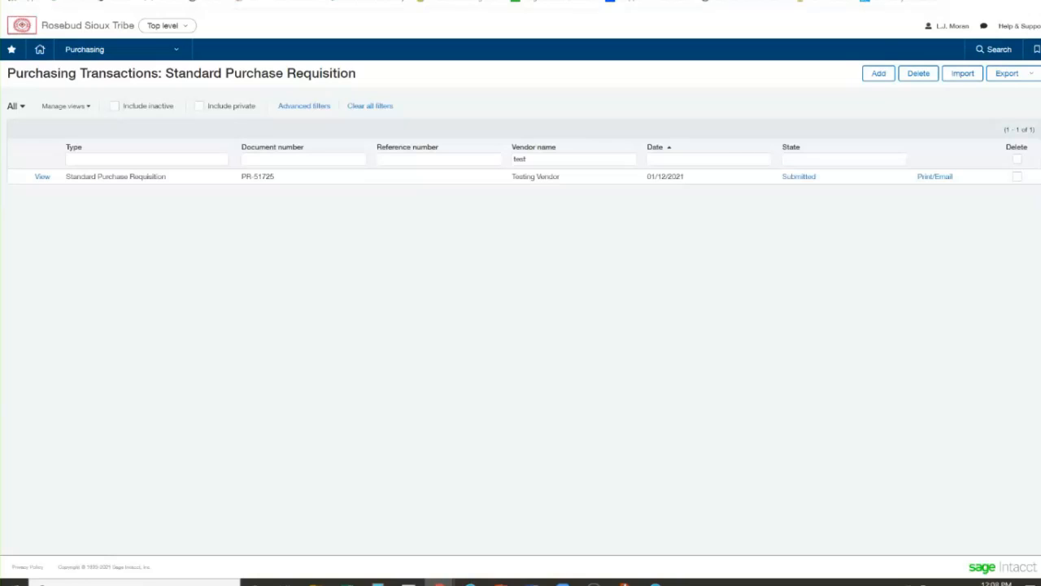
Refresh the requisition list to check its approval state, and rerun the Dimension Balances Report to examine the vendor's encumbered balance
left_click(541, 160)
key("Return")
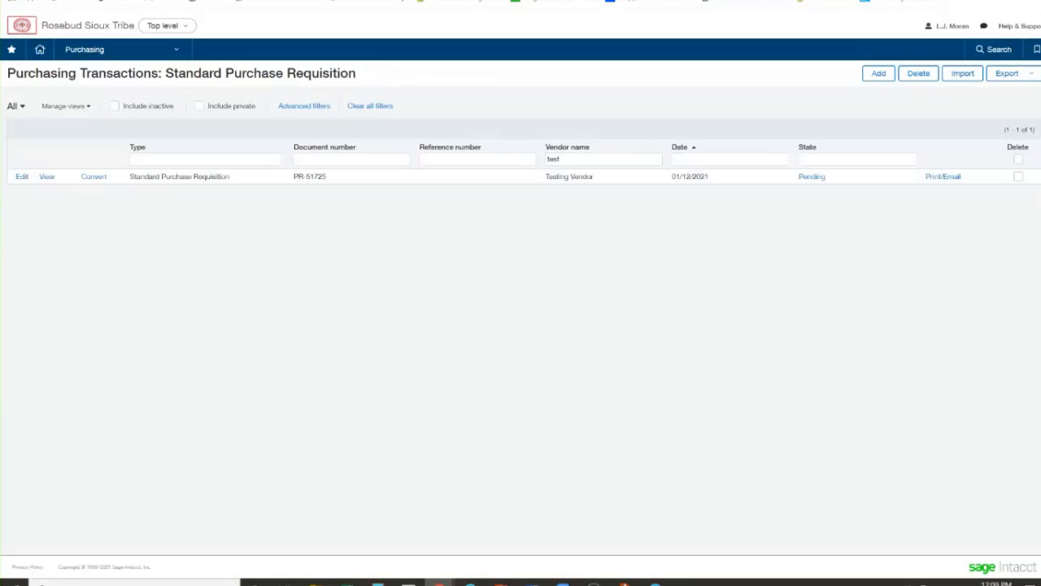
left_click(366, 1)
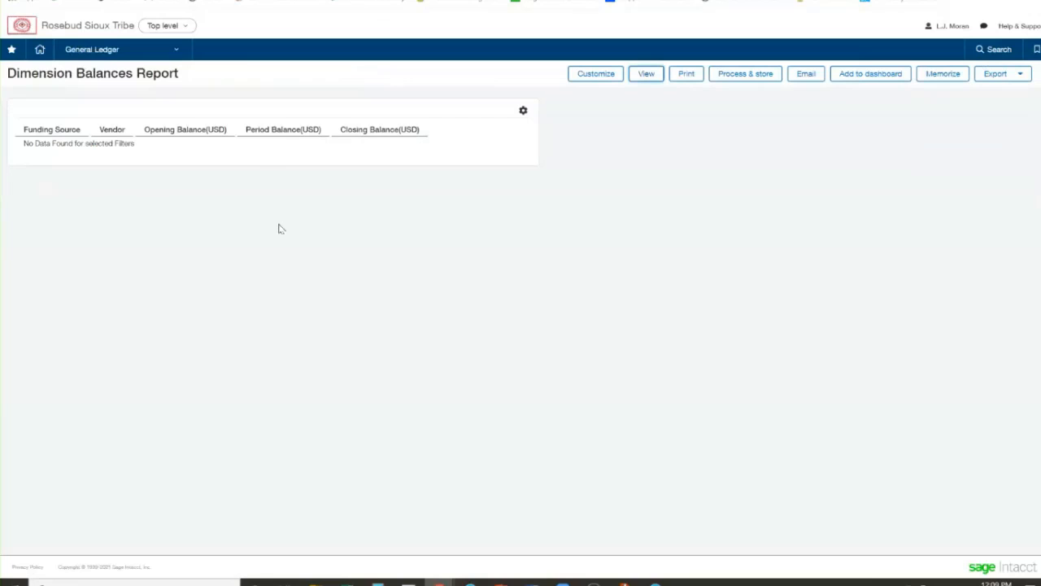
left_click(639, 84)
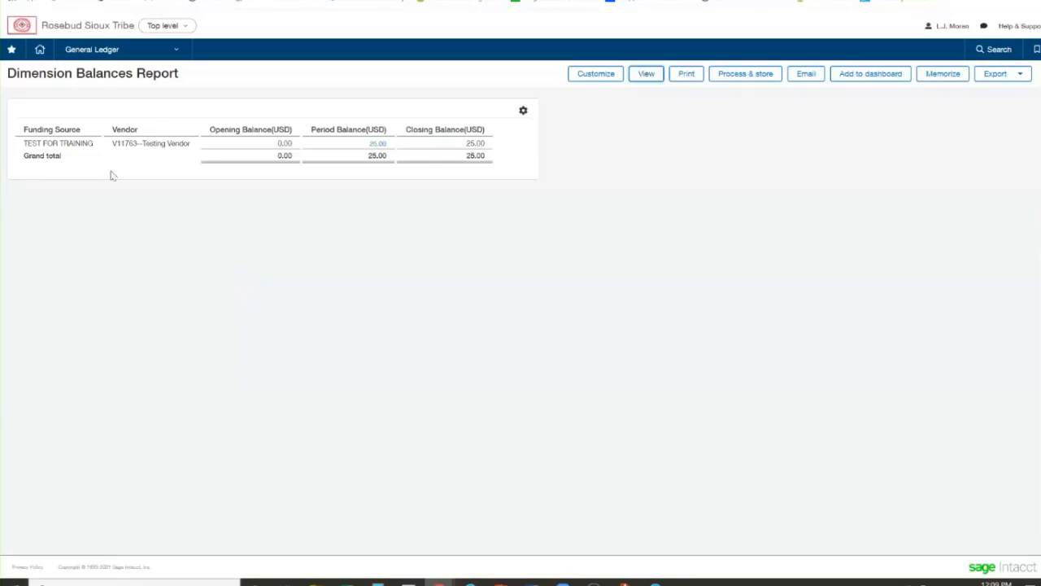
left_click_drag(140, 143, 155, 144)
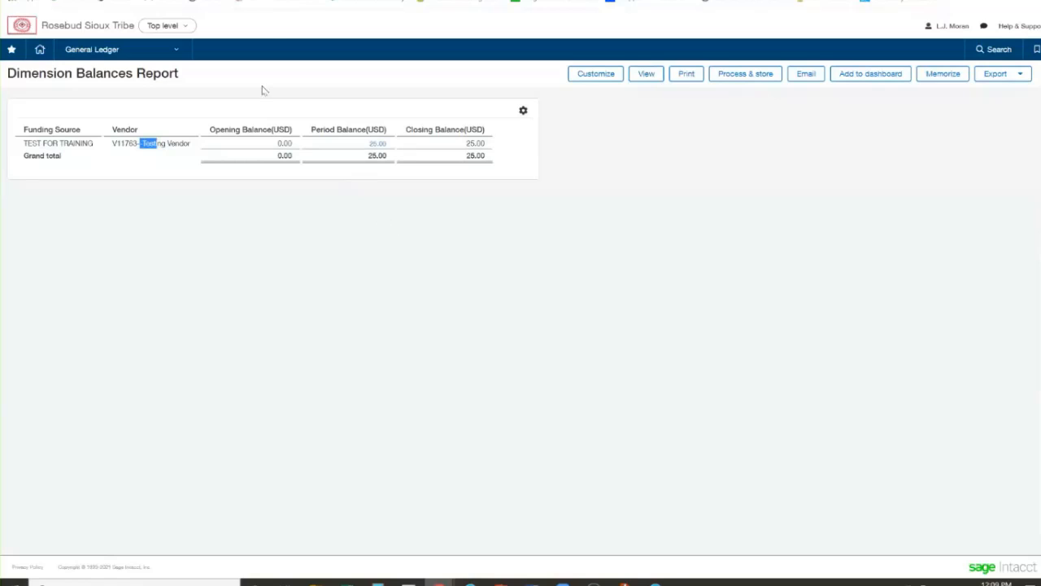
Switch the requisition list to the Createdby view and filter it by vendor name "test"
left_click(201, 0)
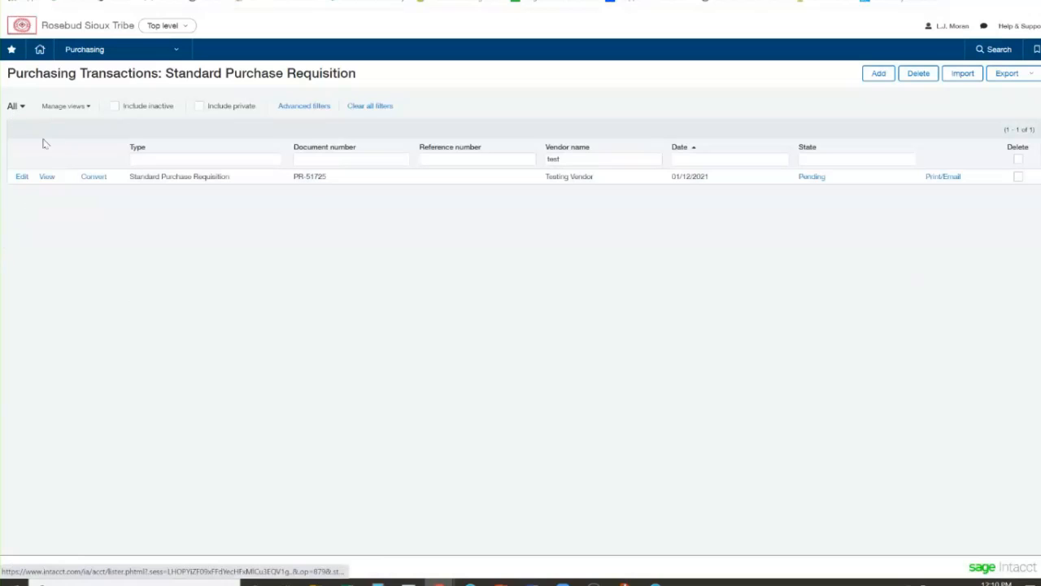
left_click(14, 109)
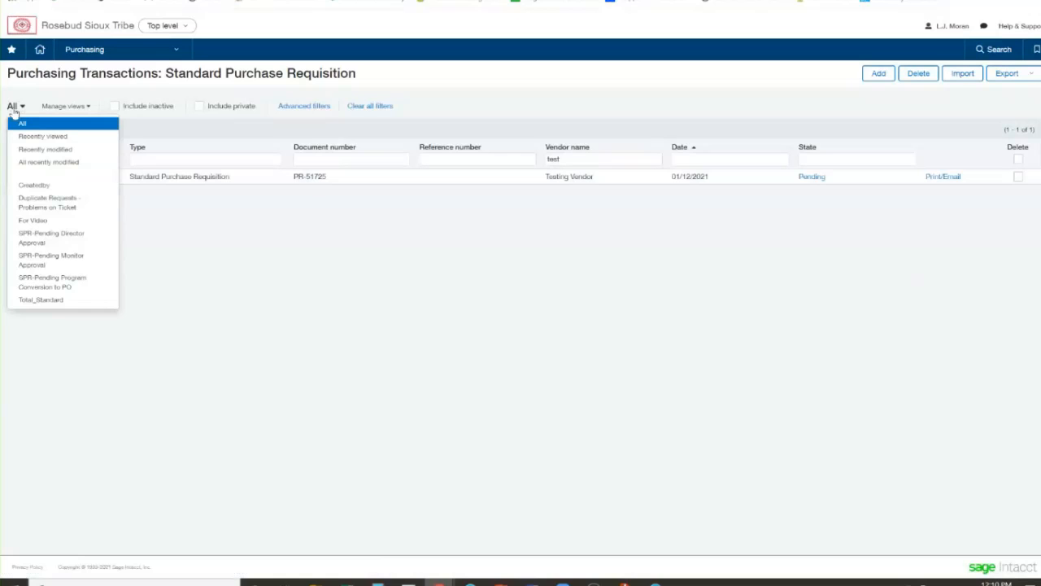
left_click(38, 186)
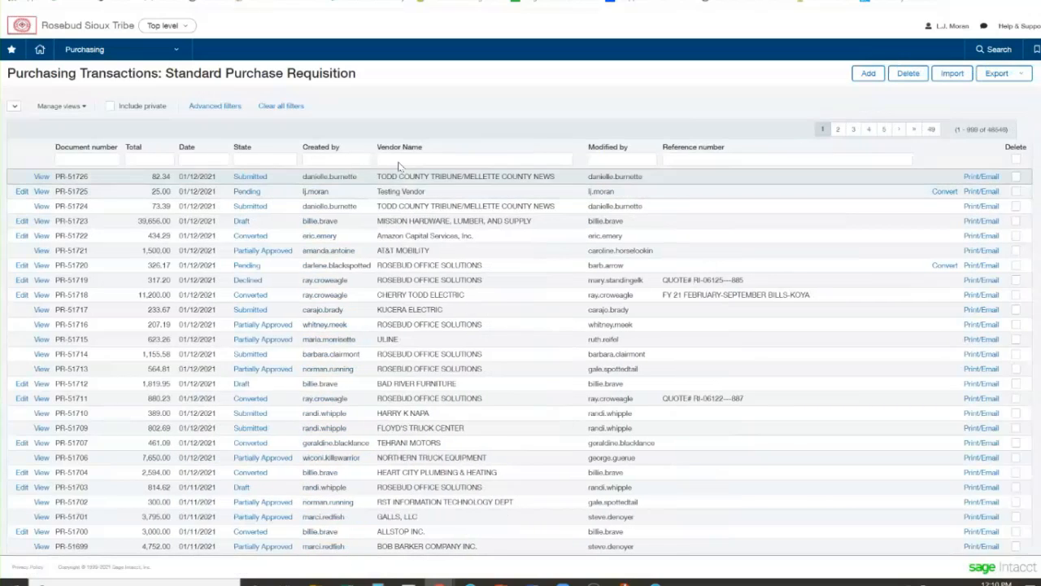
left_click(400, 159)
type("test")
key("Return")
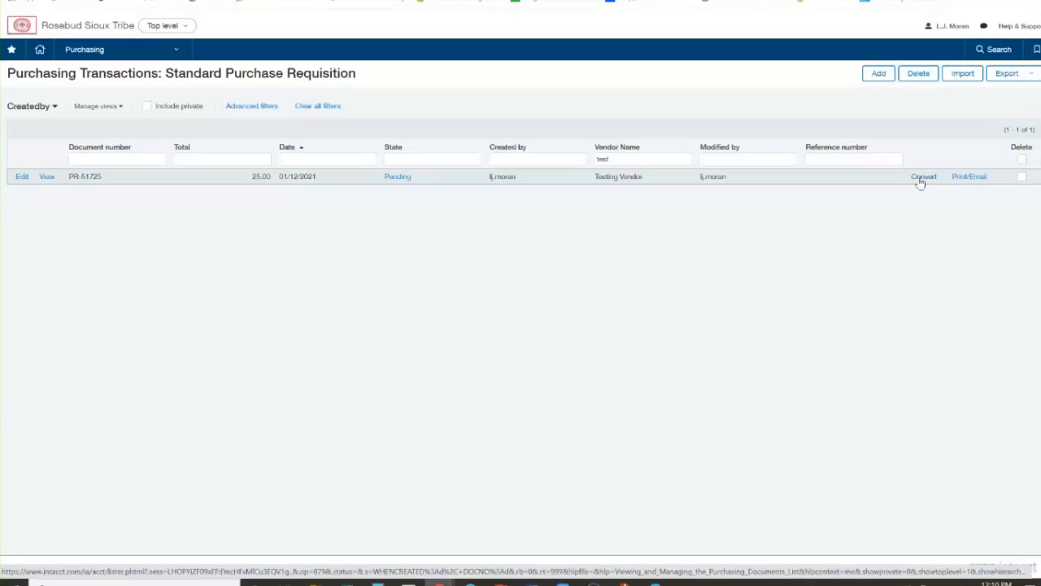
Generate the printable document of the Testing Vendor requisition for viewing
left_click(920, 181)
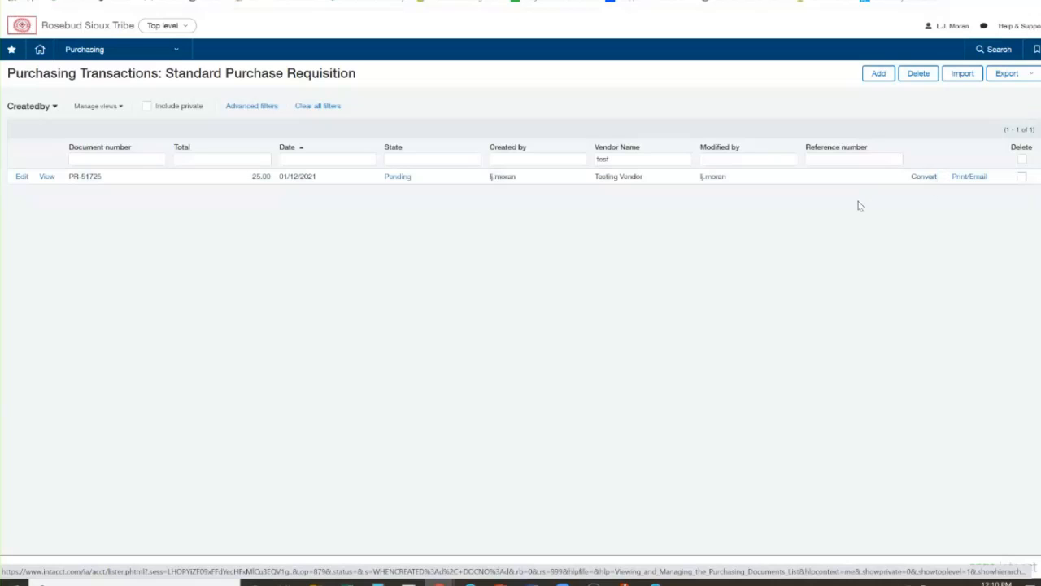
left_click(963, 177)
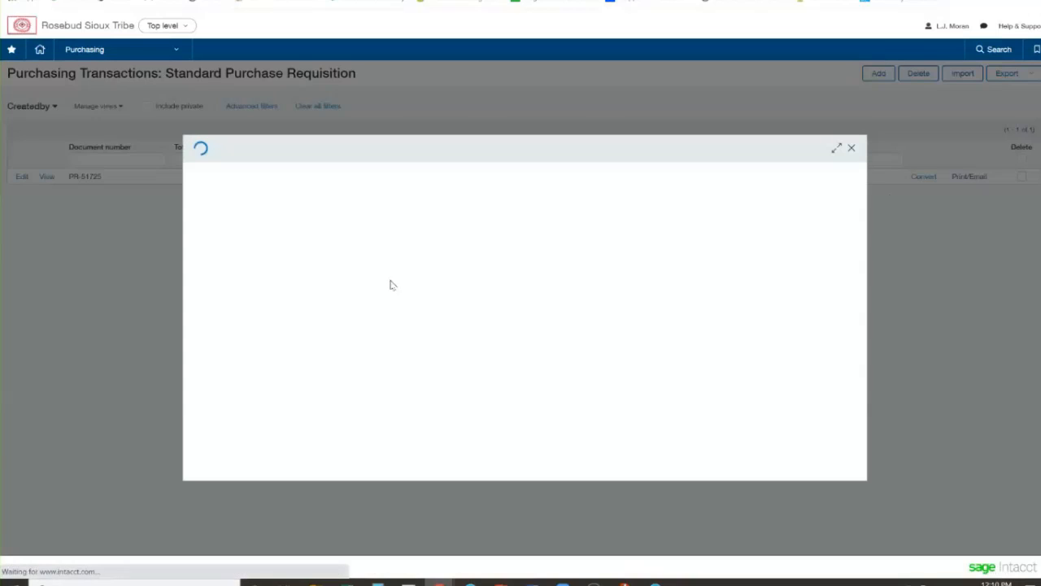
left_click(204, 293)
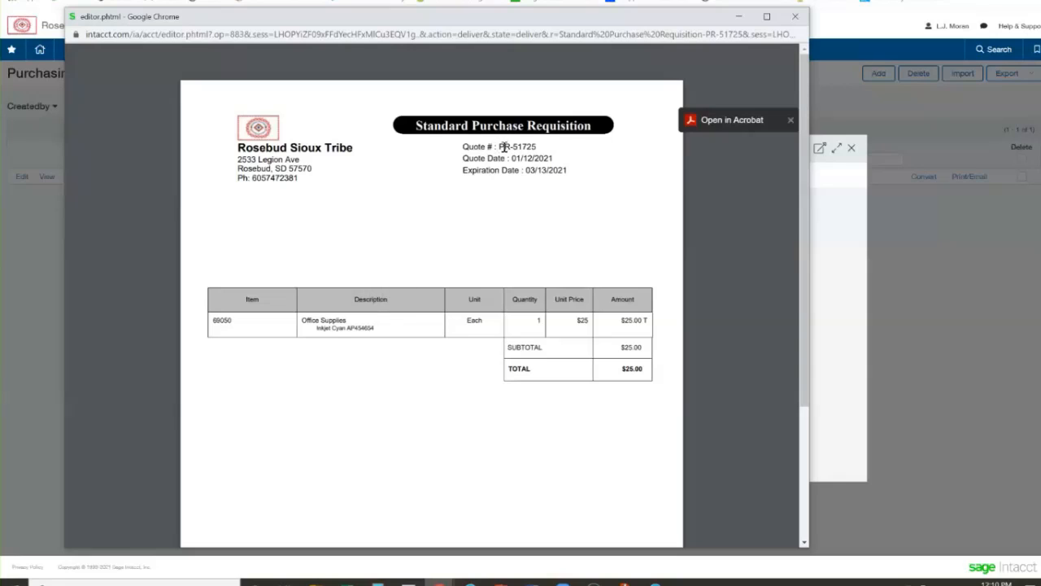
Examine the quote number on the printable requisition, and close the document and its delivery options
left_click_drag(498, 147, 514, 149)
left_click(467, 211)
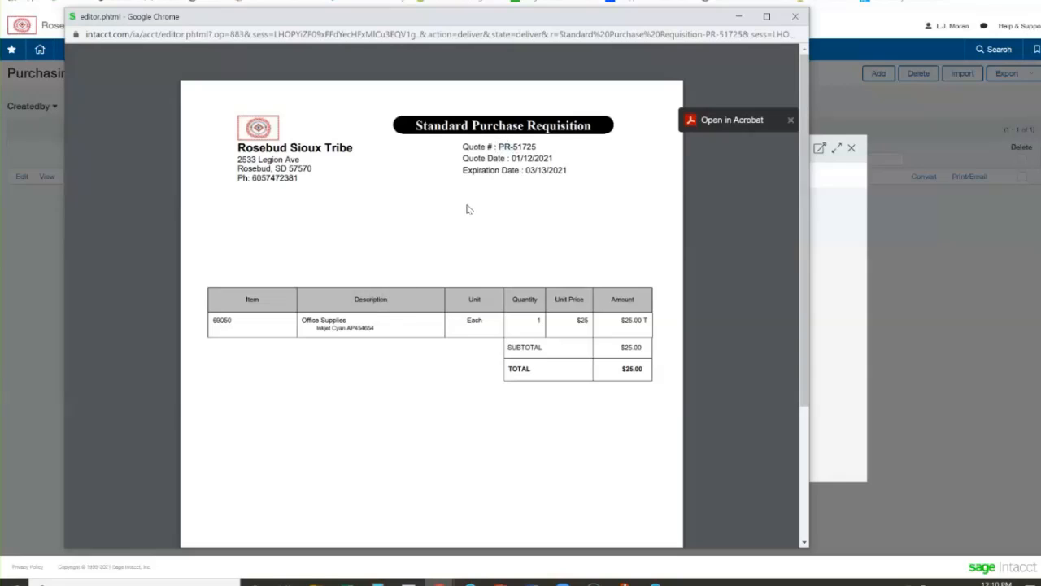
left_click(794, 18)
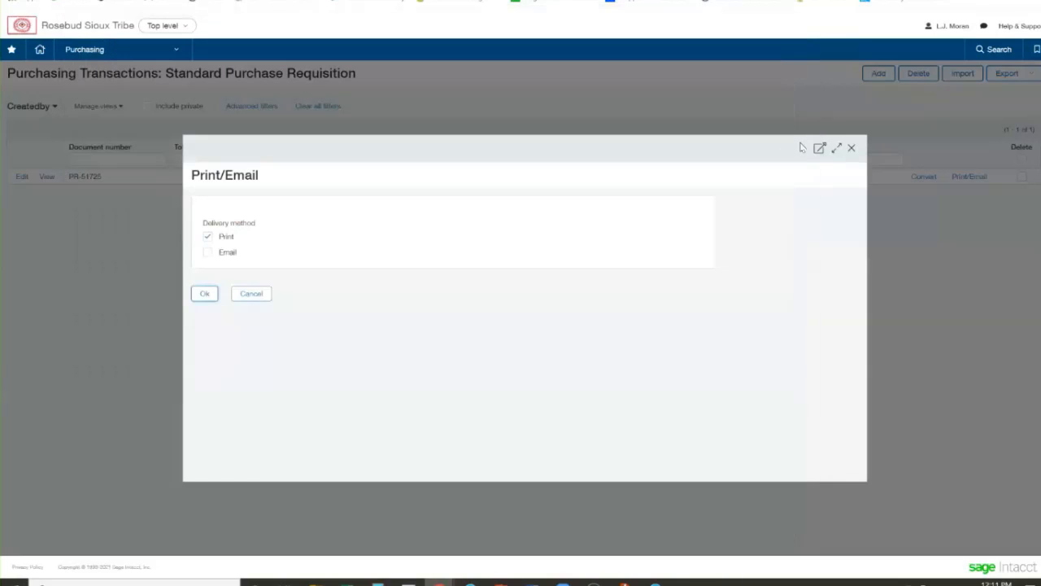
left_click(851, 147)
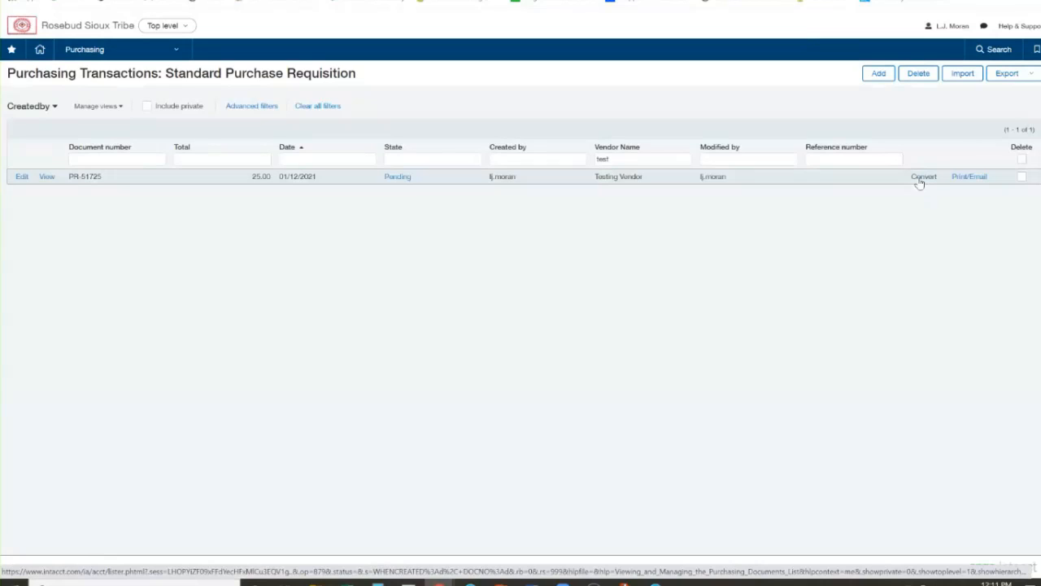
Convert the Testing Vendor requisition into a Purchase Order and post it
left_click(920, 179)
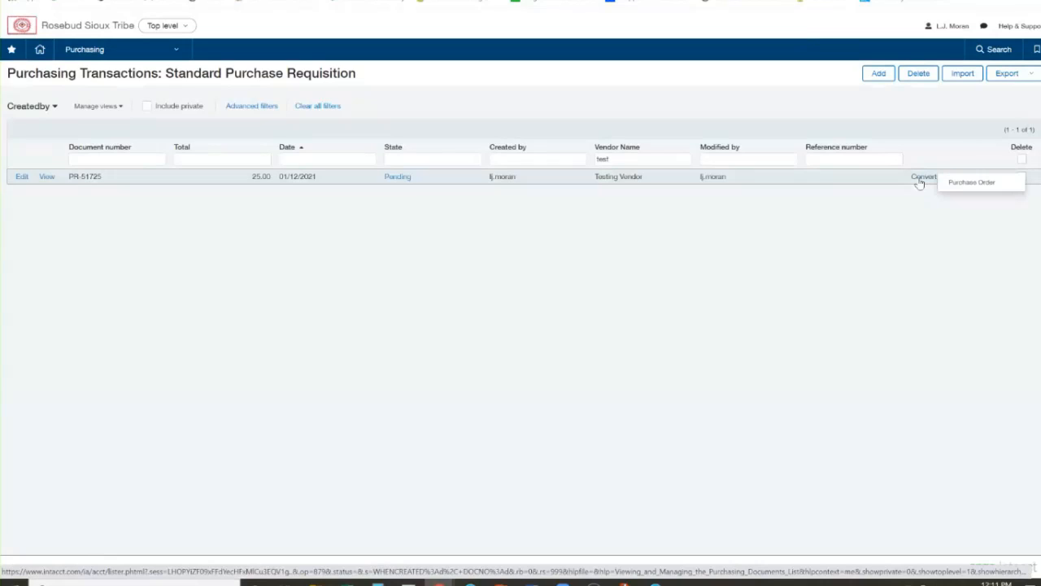
left_click(966, 183)
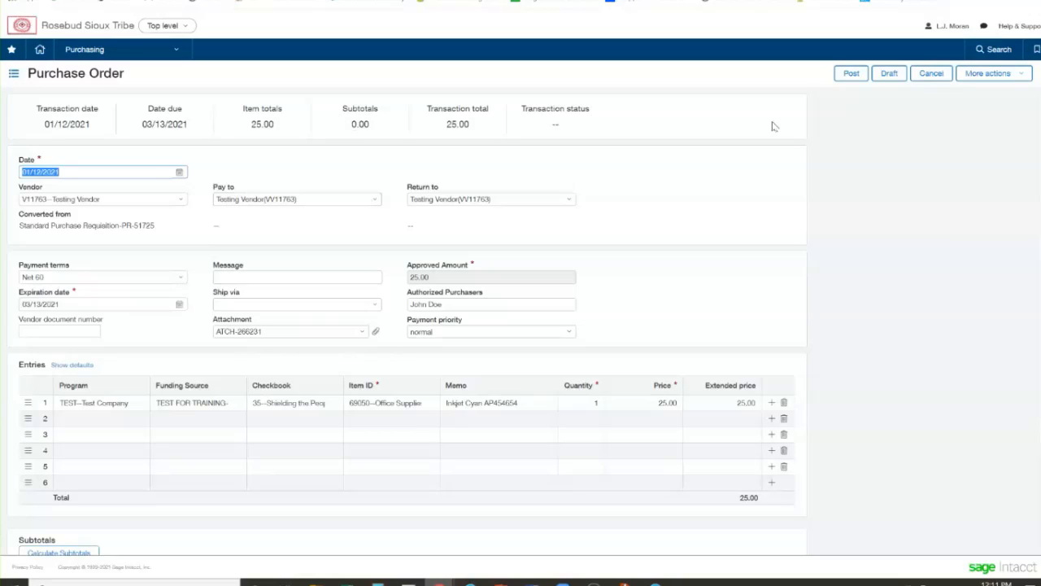
left_click(851, 74)
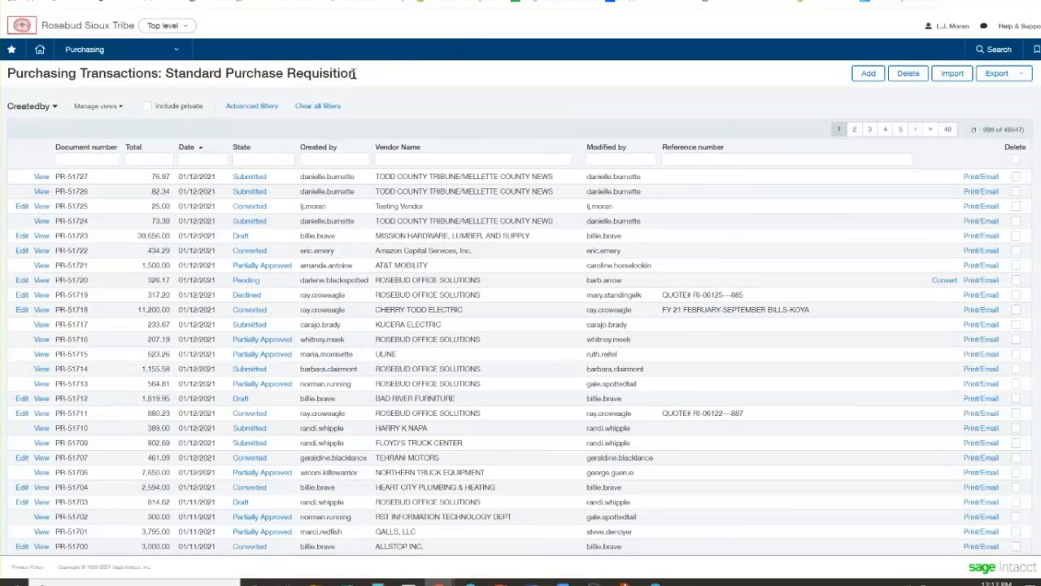
Open the Purchase Order transaction list and filter it by vendor "test"
left_click_drag(7, 73, 226, 70)
left_click(295, 76)
left_click(104, 51)
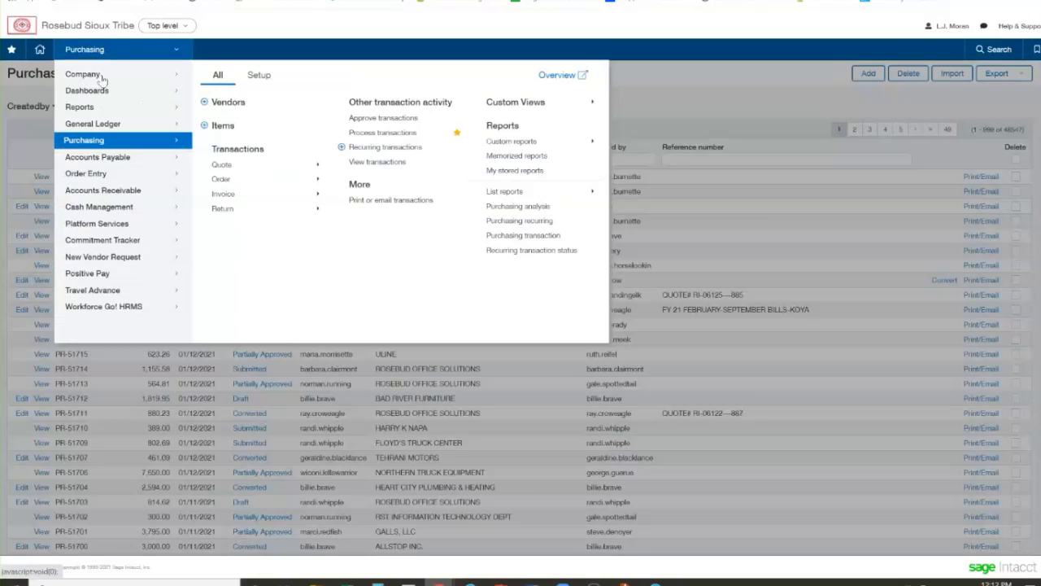
mouse_move(220, 180)
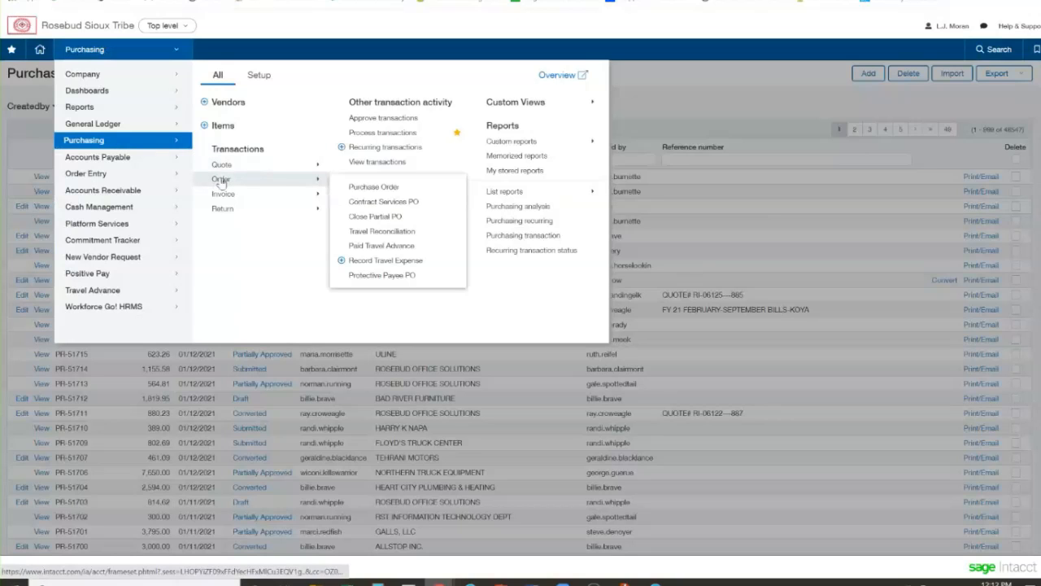
left_click(373, 189)
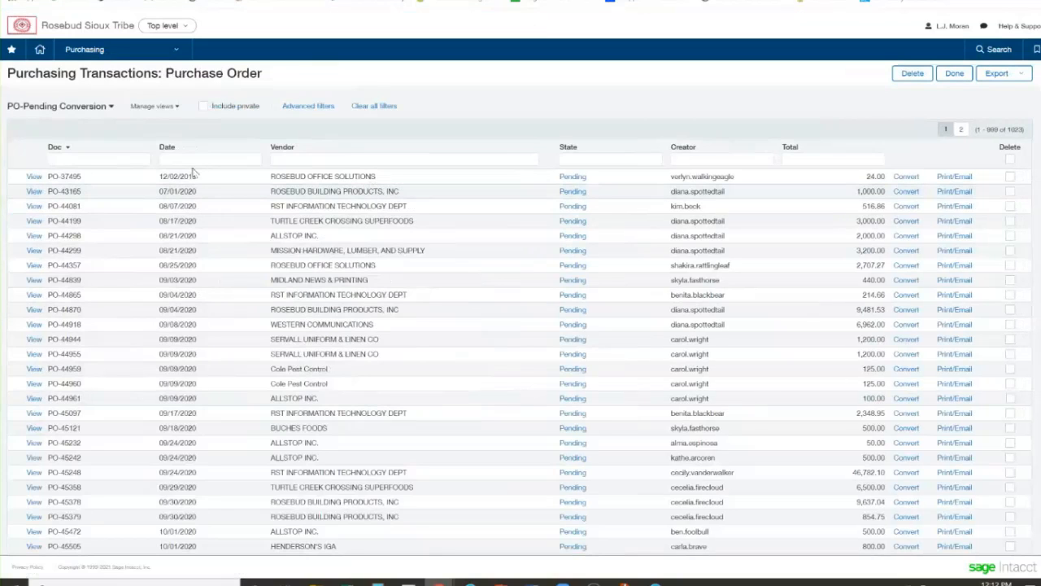
left_click(296, 158)
type("test")
key("Return")
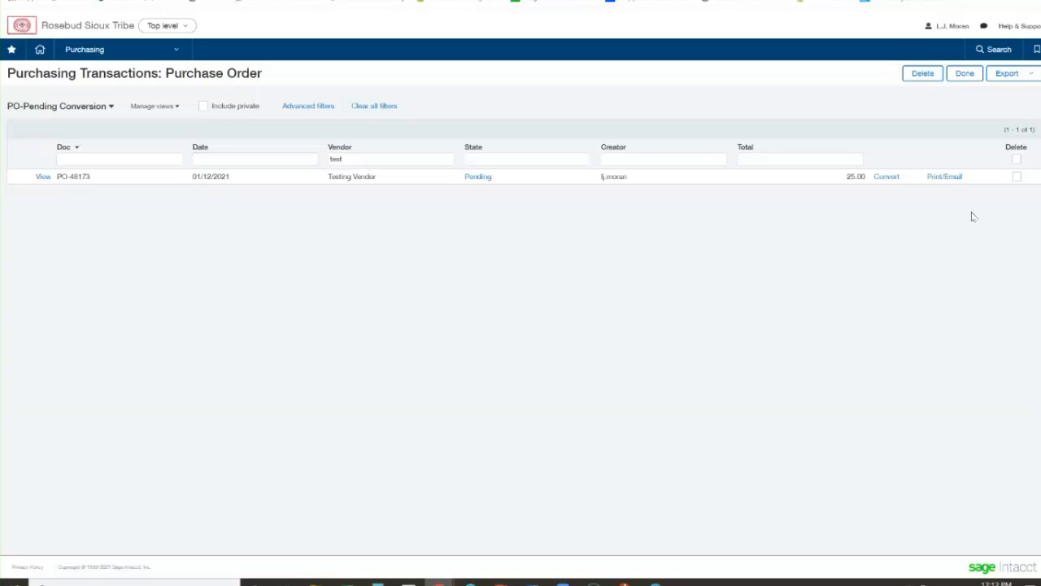
Generate the printable document of the Testing Vendor purchase order and examine its memo and authorized purchaser details
left_click(942, 177)
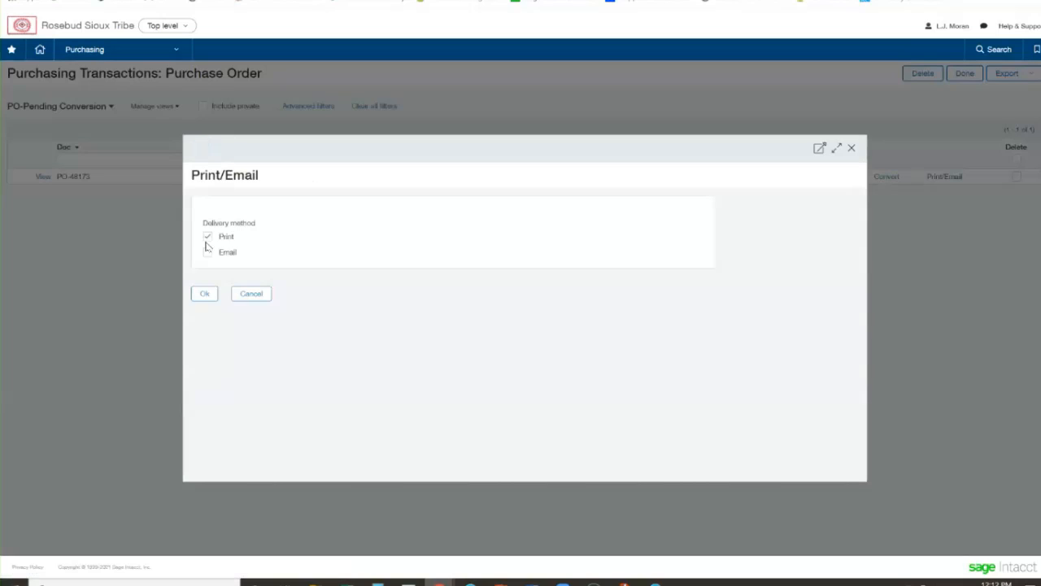
left_click(205, 294)
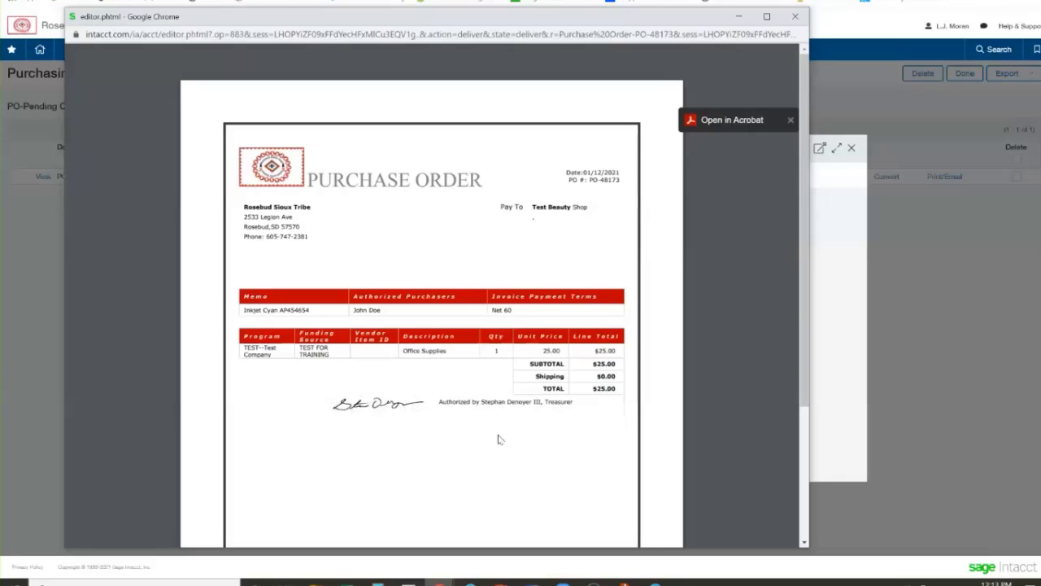
left_click_drag(385, 314, 357, 314)
left_click(473, 272)
Preview the print settings for the purchase order, cancel printing, and close the document
left_click(773, 59)
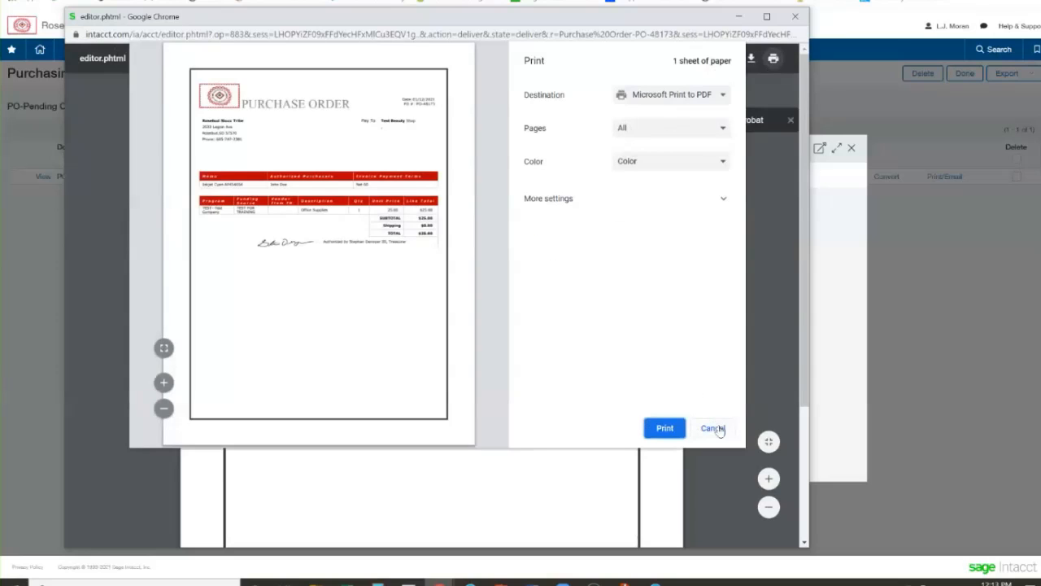
left_click(715, 428)
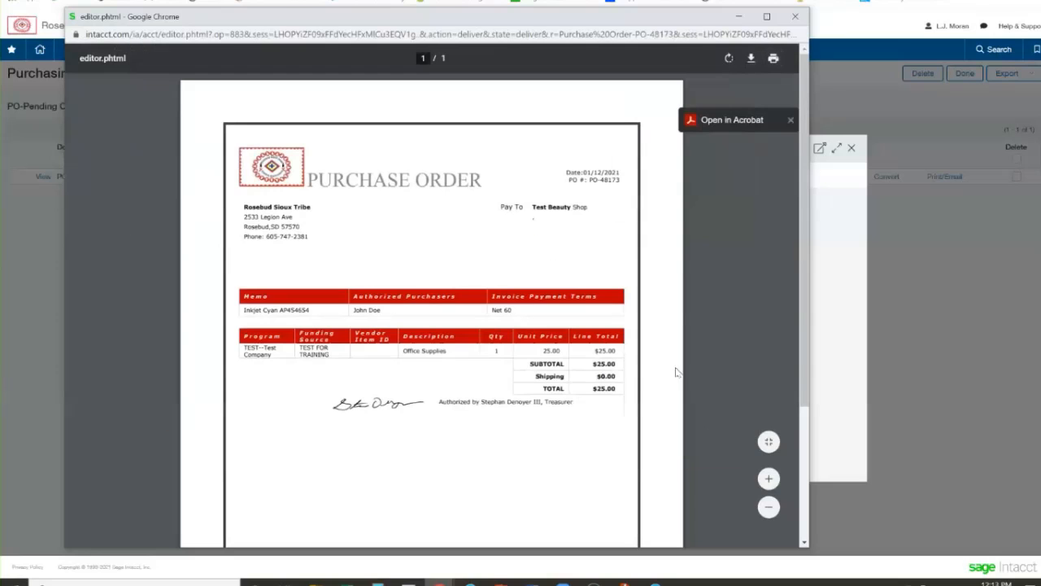
left_click(795, 16)
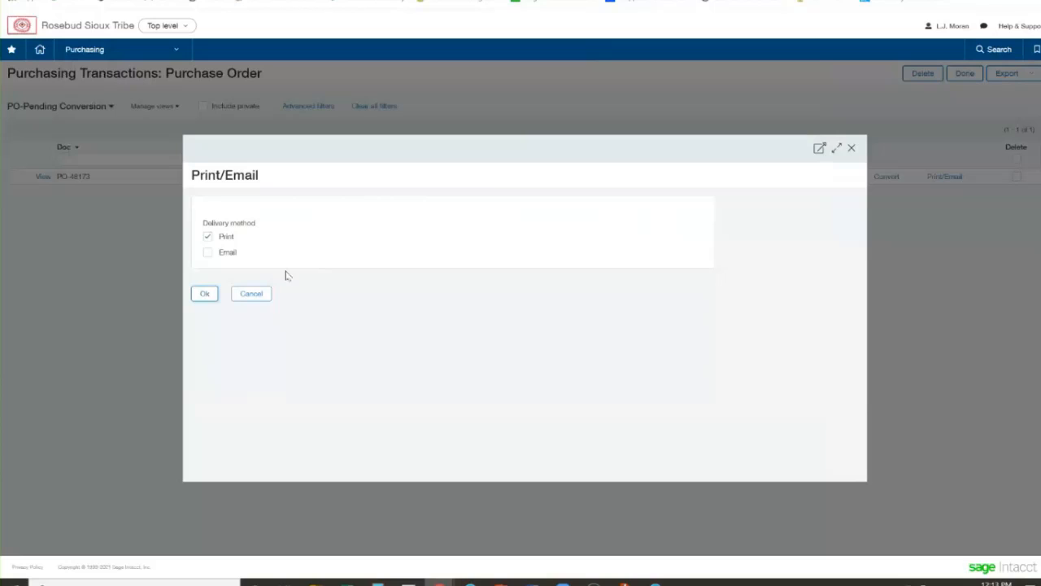
Switch the purchase order's delivery method from Print to Email, examine the recipient and sender fields, and close without sending
left_click(208, 236)
left_click(207, 252)
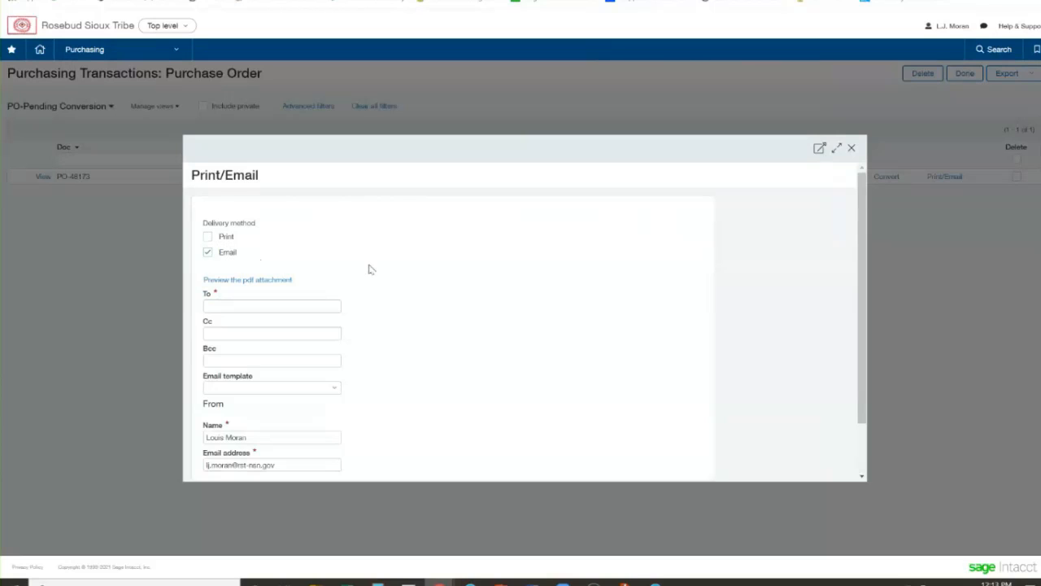
scroll(366, 270, "down", 2)
left_click(220, 244)
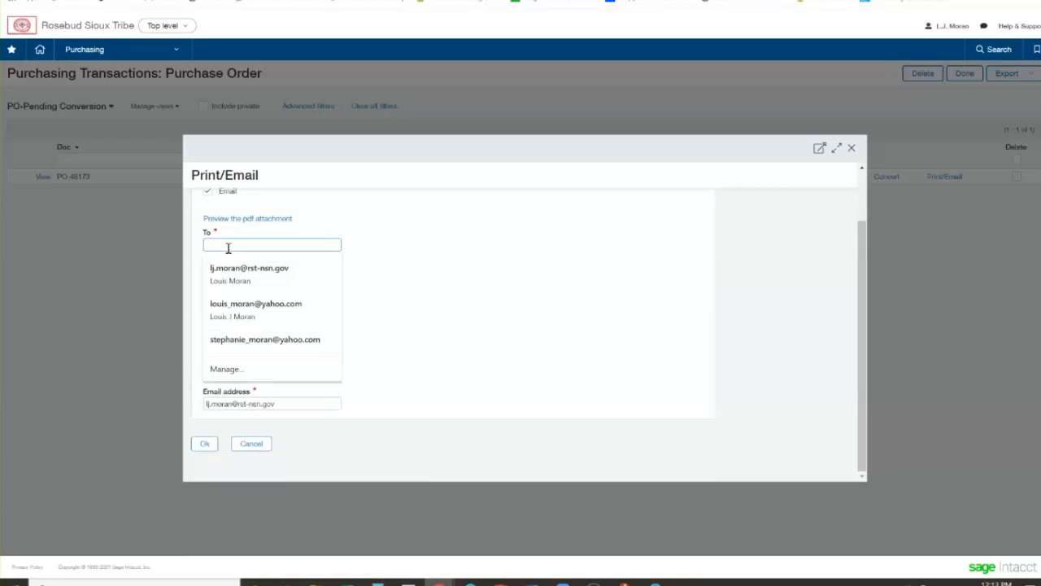
left_click(403, 266)
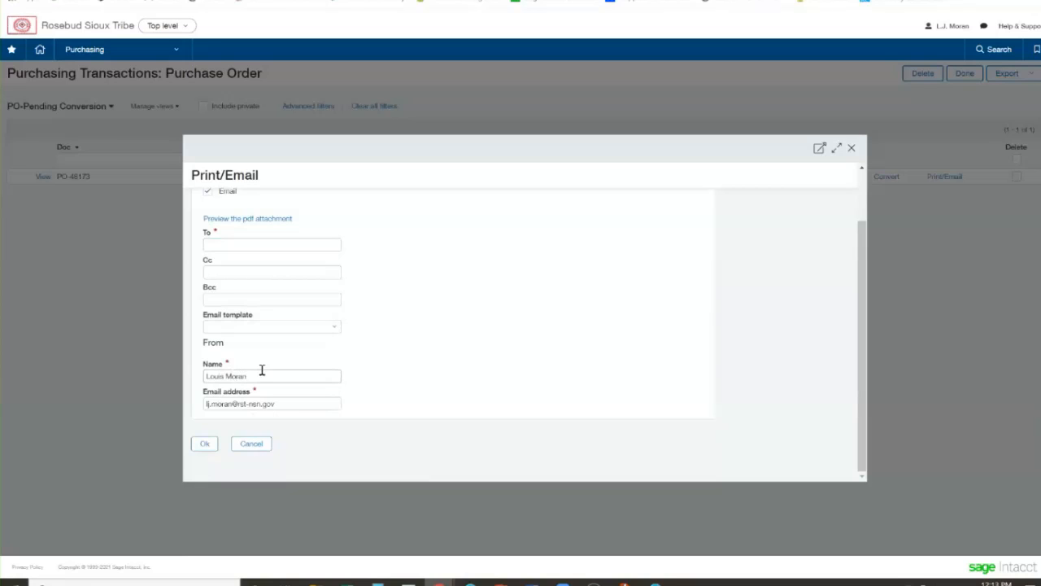
left_click_drag(260, 376, 204, 373)
left_click(236, 404)
left_click(851, 150)
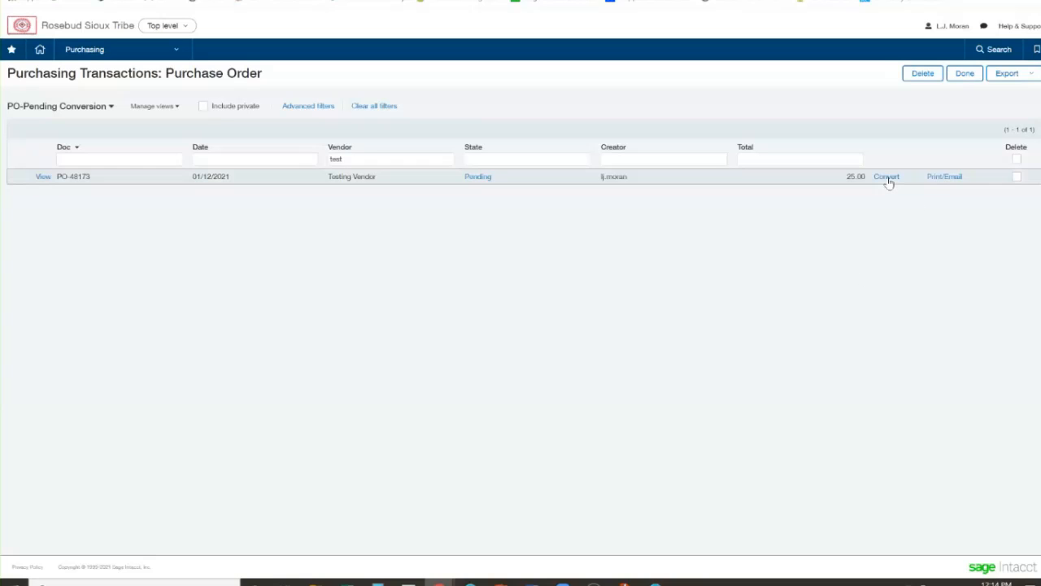
Start converting the Testing Vendor purchase order to a Close Partial PO
mouse_move(888, 181)
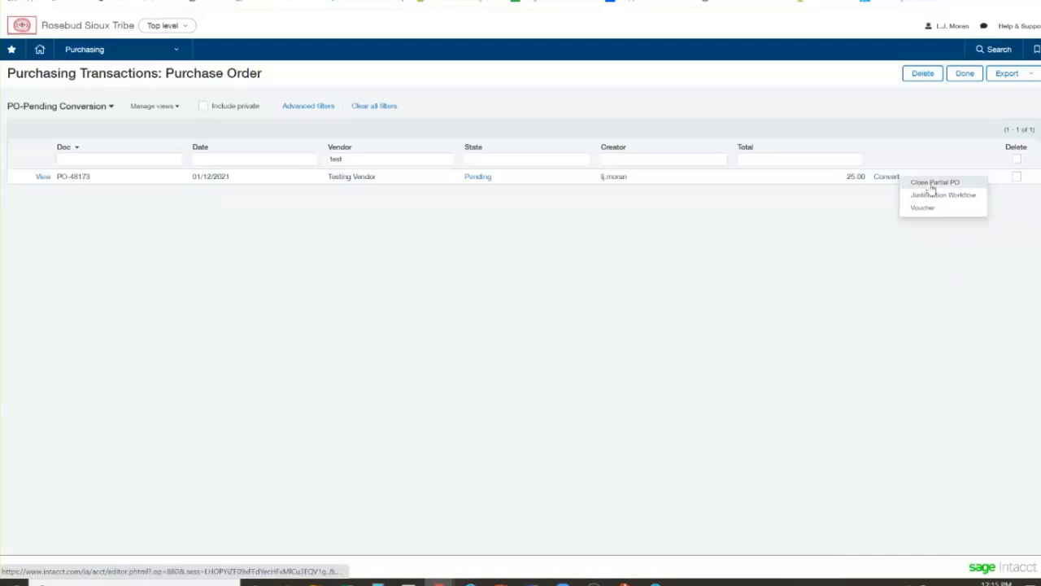
left_click(932, 183)
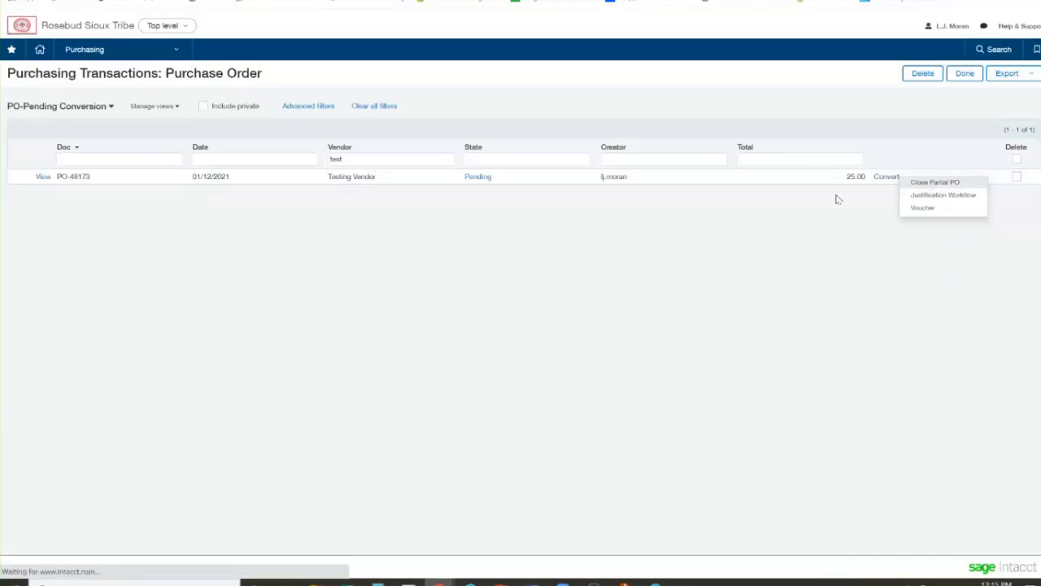
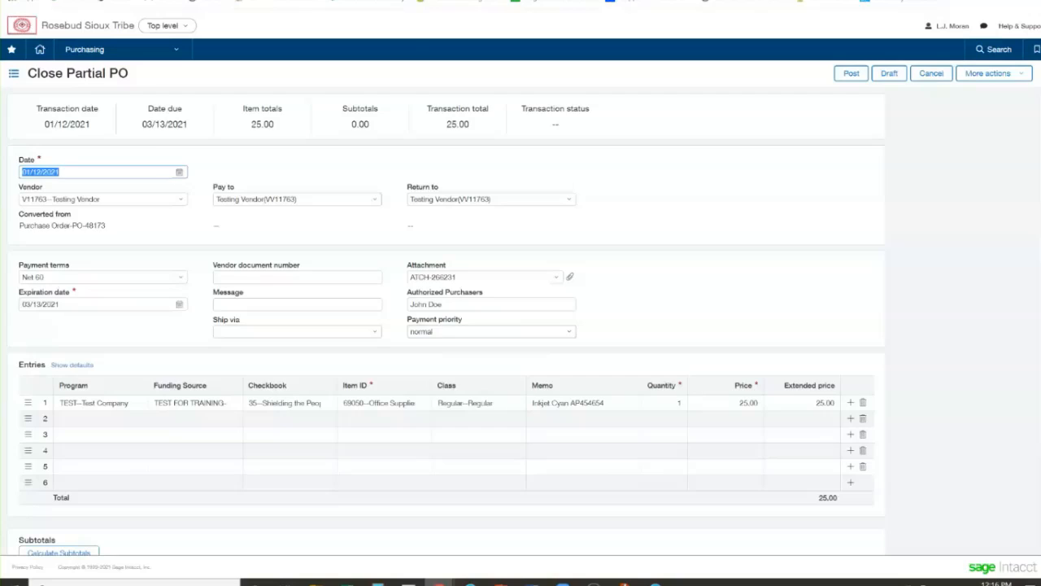
Cancel the Close Partial PO and convert the Testing Vendor purchase order to a Voucher instead
left_click(358, 0)
left_click(345, 241)
left_click(916, 75)
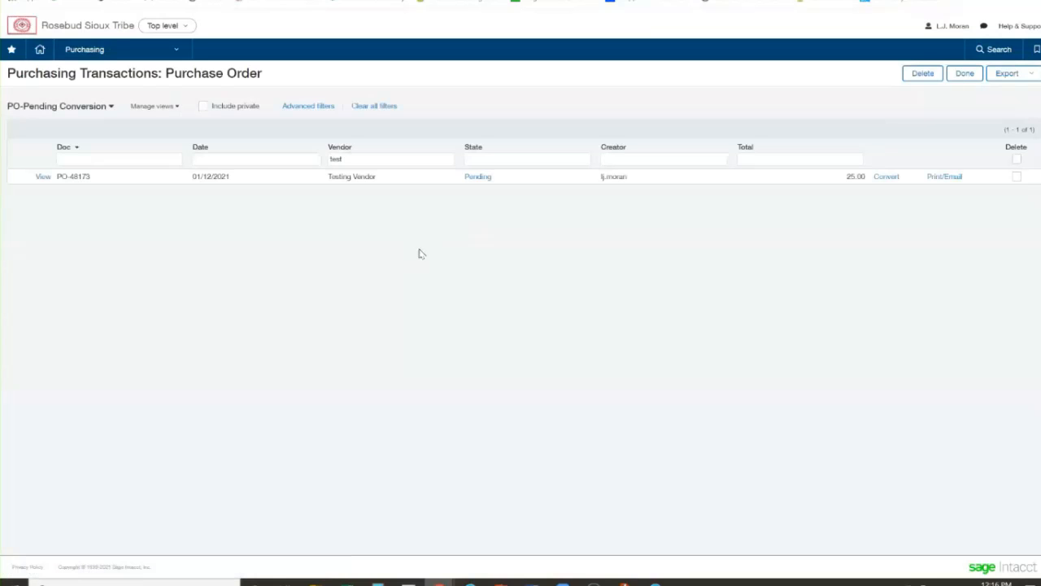
mouse_move(890, 176)
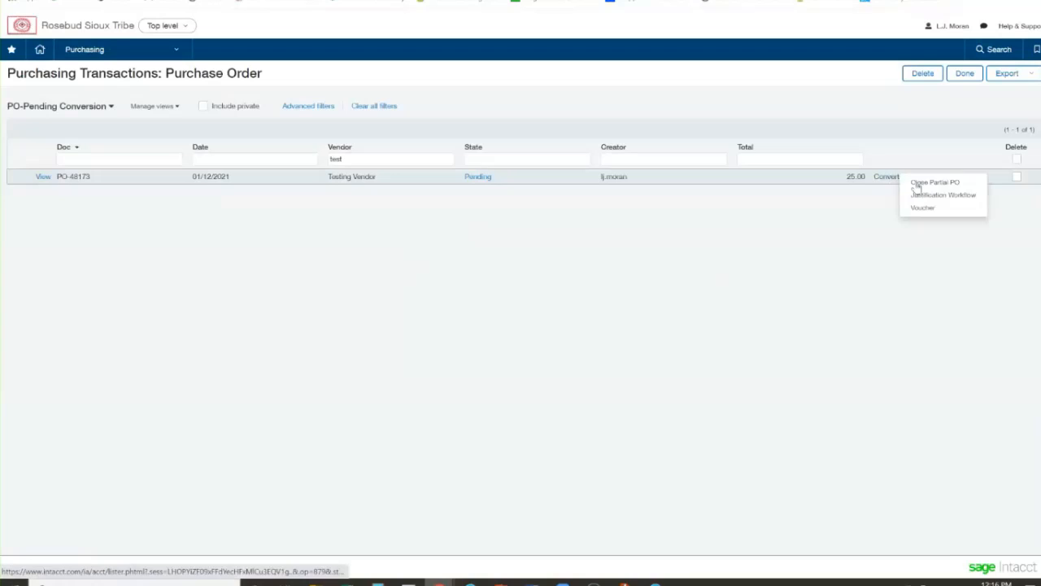
left_click(923, 210)
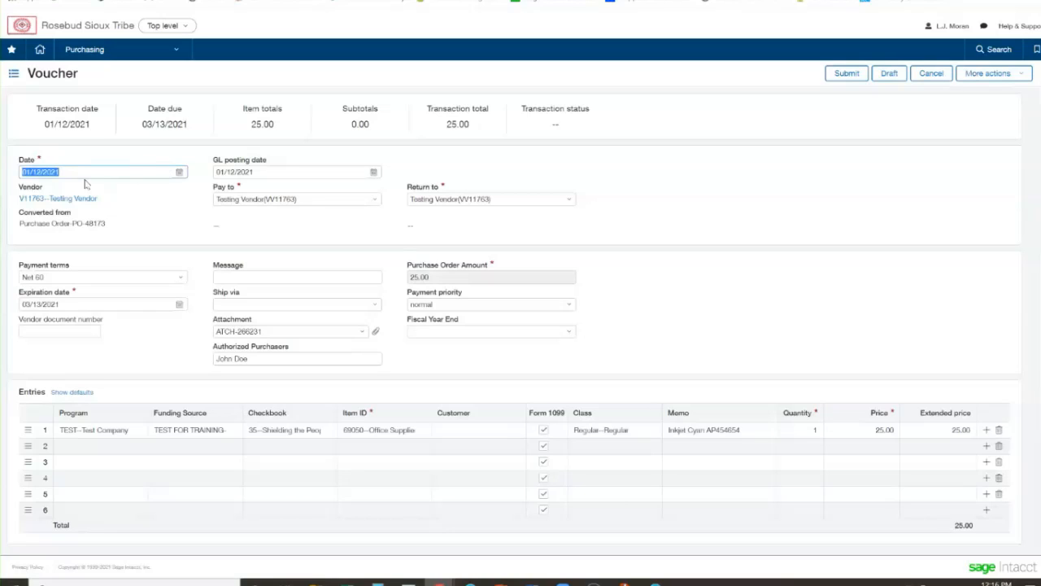
Shift the voucher's date forward to 01/13/2021 and back to 01/08/2021, comparing it with the GL posting date
left_click(77, 174)
key("plus")
left_click(290, 172)
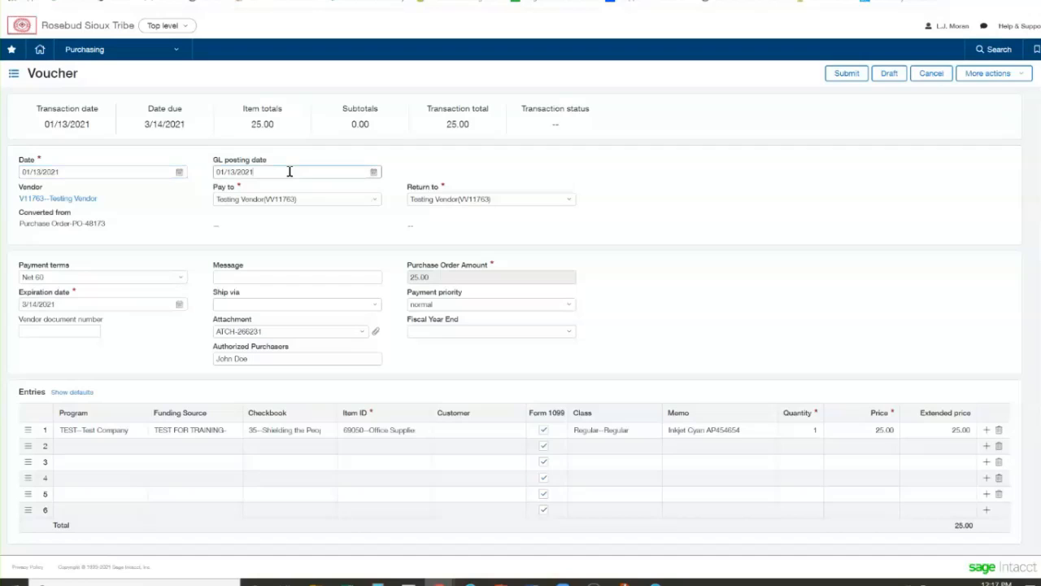
left_click(119, 173)
key("minus")
key("minus")
key("minus")
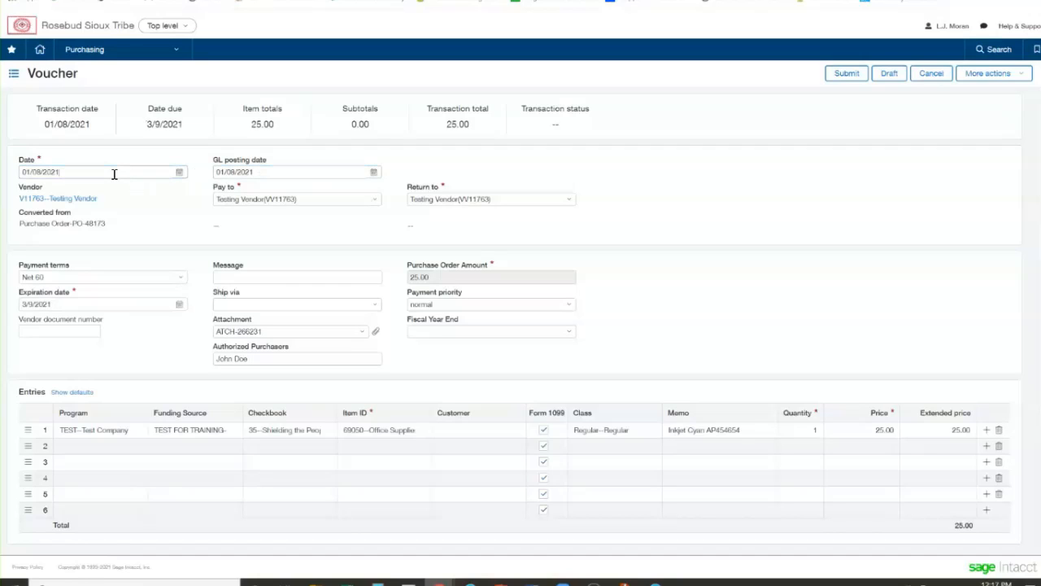
left_click(268, 172)
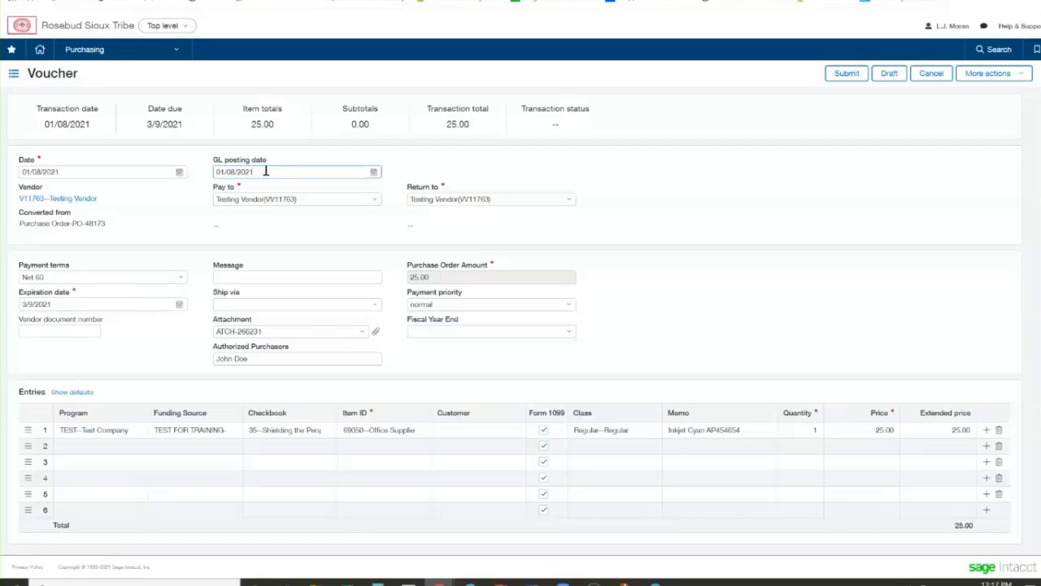
left_click(68, 174)
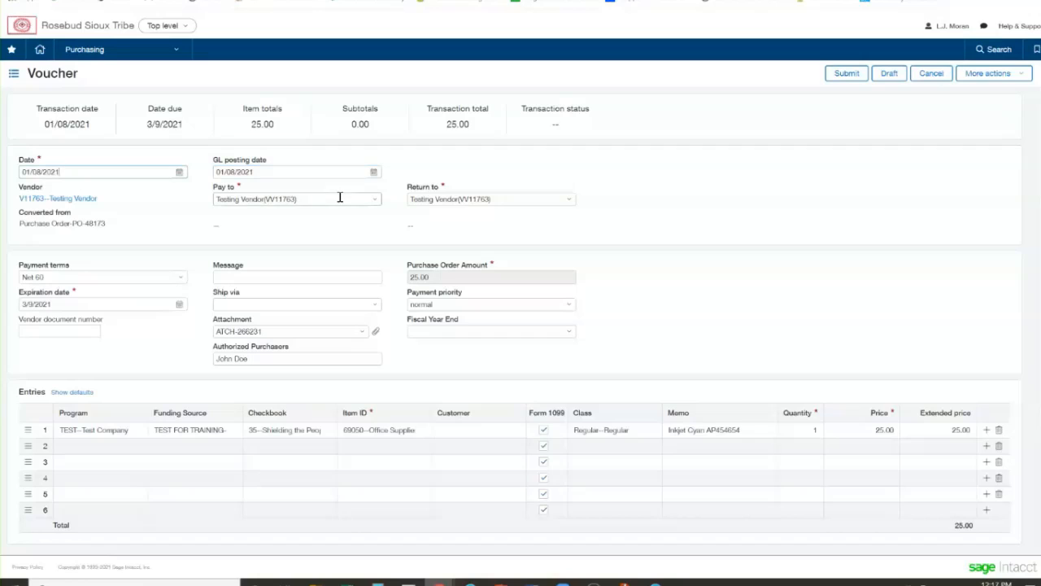
Set the voucher's GL posting date to 02/28/2021
triple_click(287, 172)
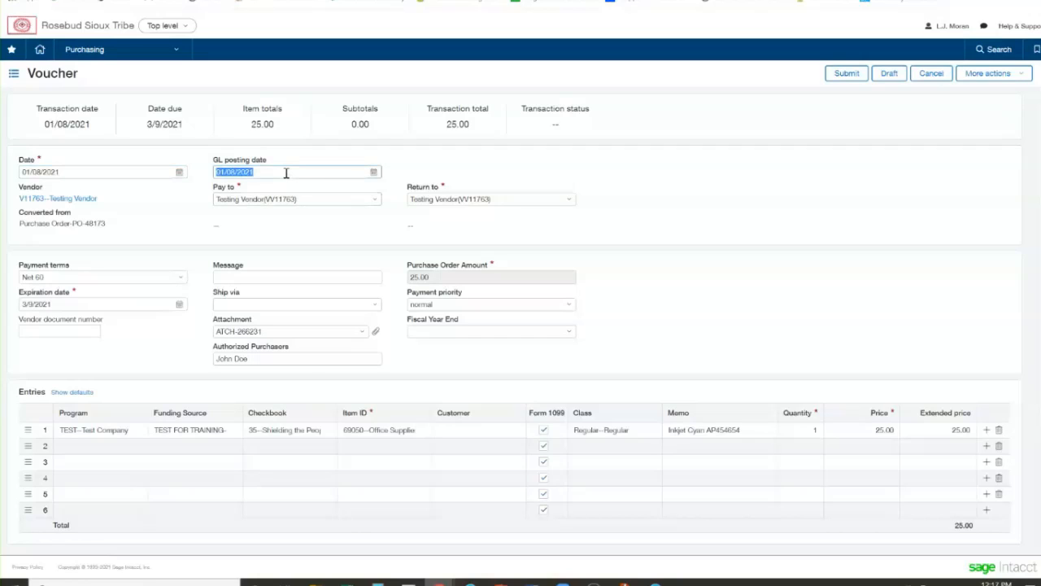
type("2/28/21")
left_click(464, 164)
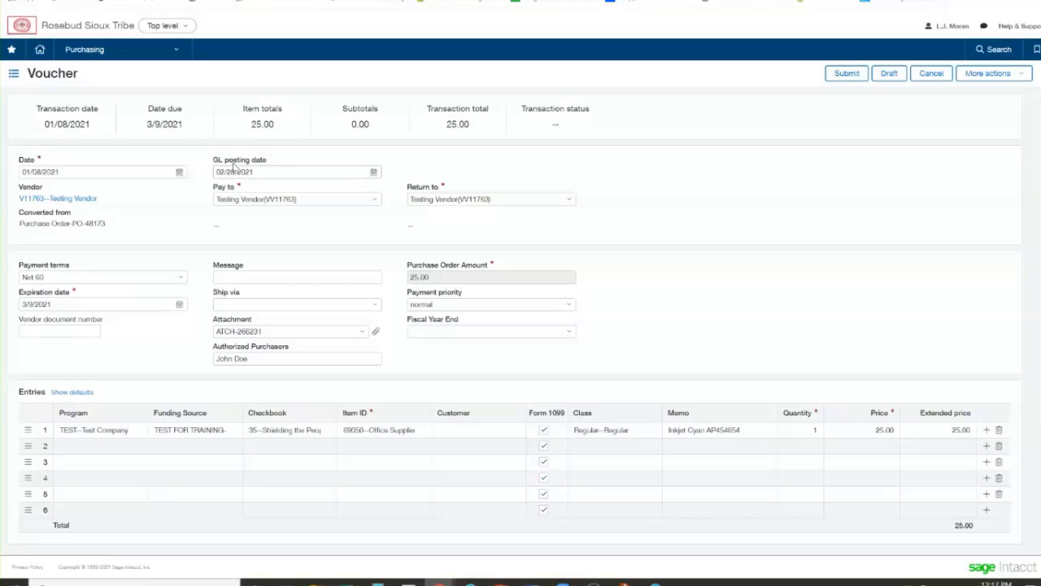
Set the voucher's date and GL posting date back to 01/12/2021
double_click(105, 174)
triple_click(104, 175)
type("01/12/2021")
left_click(651, 177)
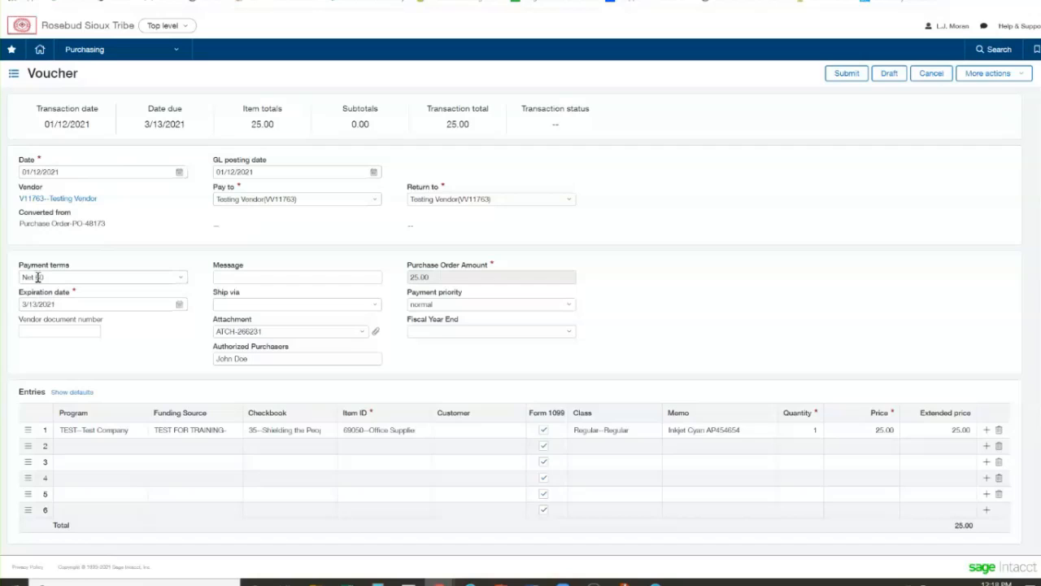
Try "Test Jan21 Invoice" and an account number as sample vendor document numbers and clear the entry
left_click(56, 331)
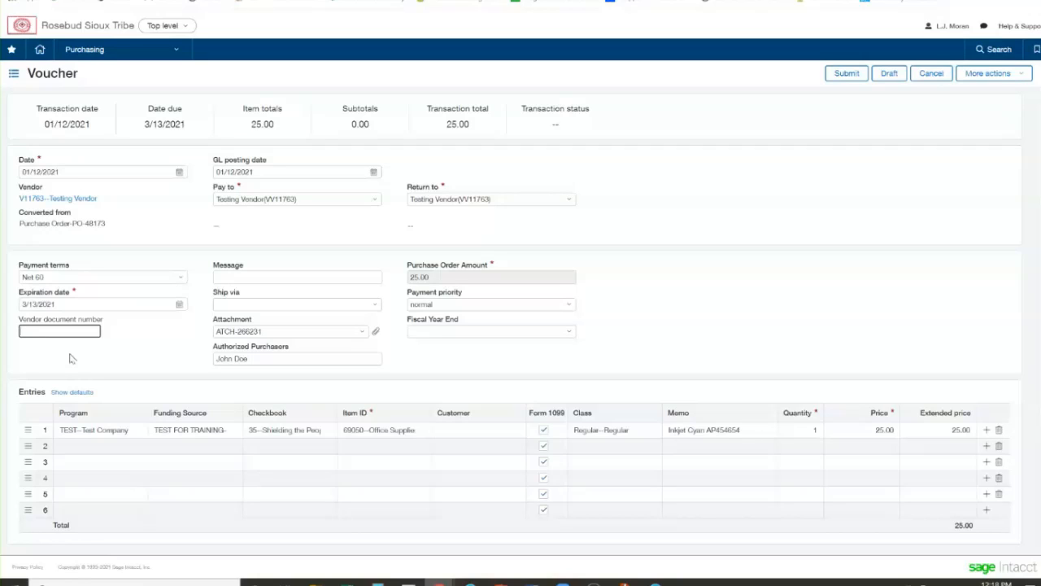
type("Test Jan21 Invoice")
type("Act123")
key("BackSpace")
key("BackSpace")
key("BackSpace")
key("BackSpace")
key("BackSpace")
key("BackSpace")
key("BackSpace")
key("BackSpace")
key("BackSpace")
key("BackSpace")
key("BackSpace")
key("BackSpace")
key("BackSpace")
key("BackSpace")
key("BackSpace")
key("BackSpace")
key("BackSpace")
key("BackSpace")
key("BackSpace")
key("BackSpace")
Enter Inv456789 as the voucher's vendor document number
type("Inv456789")
left_click(255, 276)
left_click(291, 255)
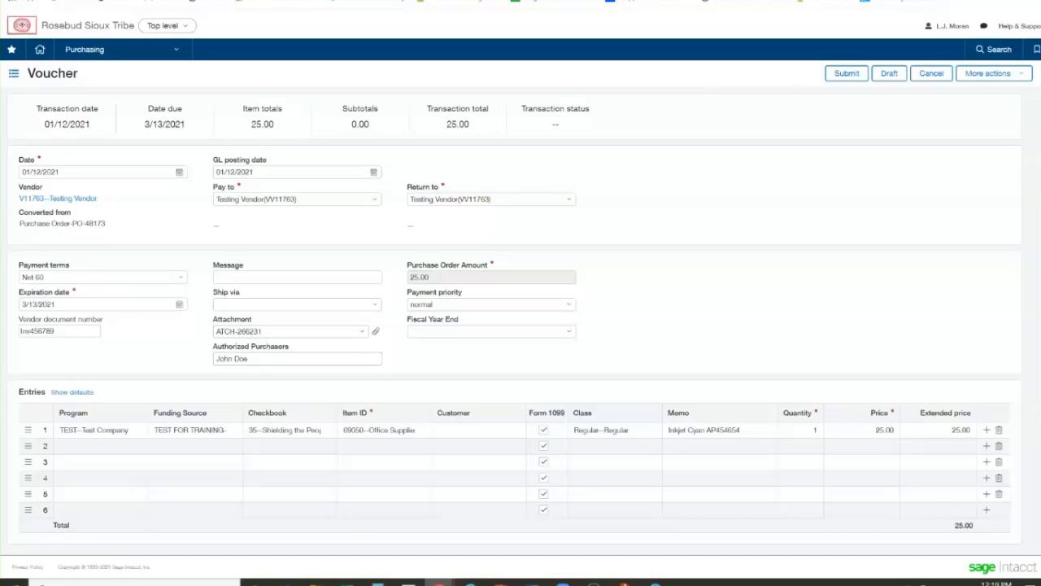
Add the file "Test - Invoice - 123456" from the desktop's Training Docs folder to the voucher's attachment
left_click(1029, 1)
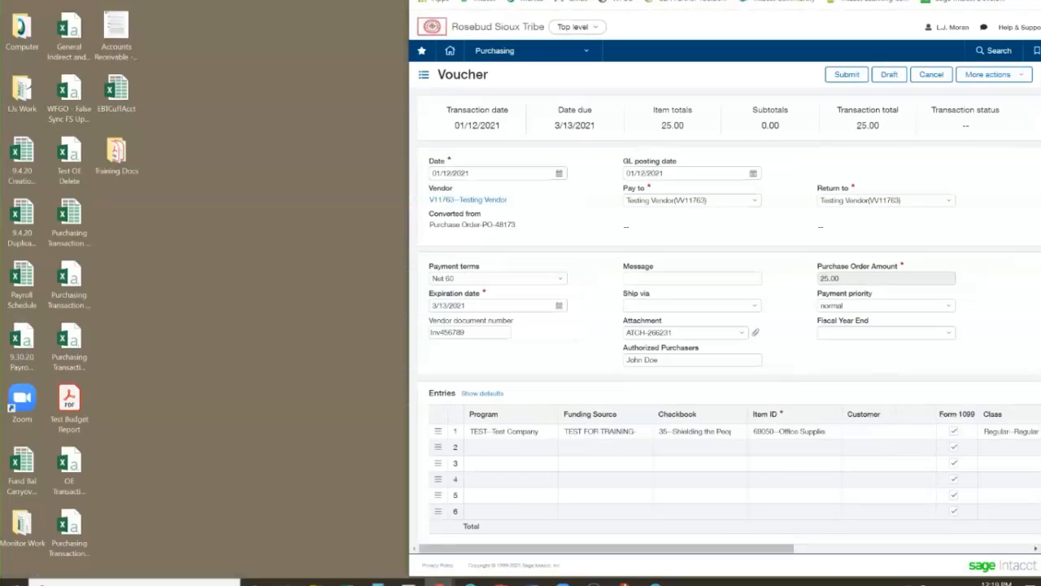
double_click(116, 153)
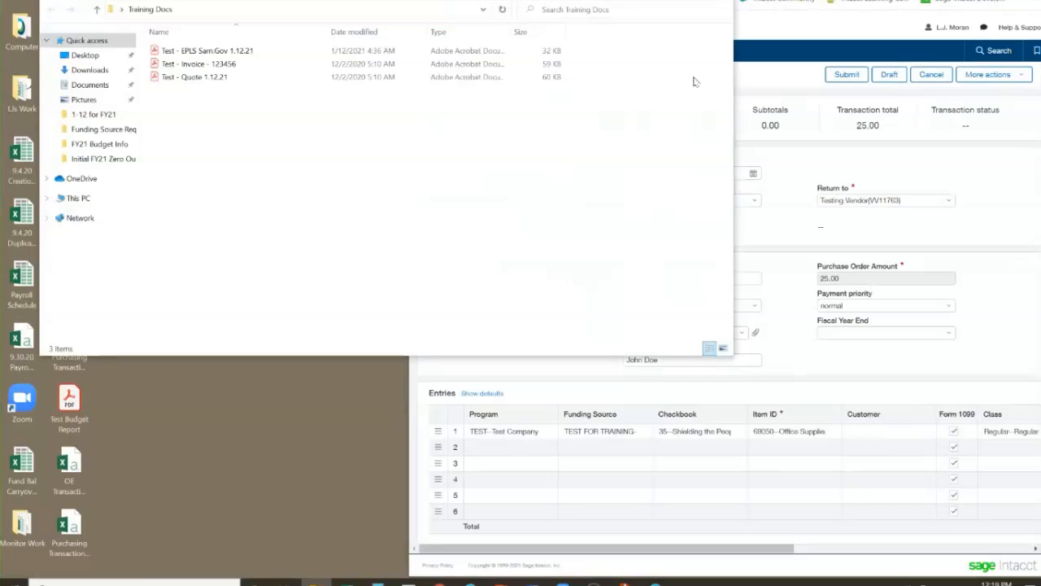
left_click_drag(732, 78, 563, 79)
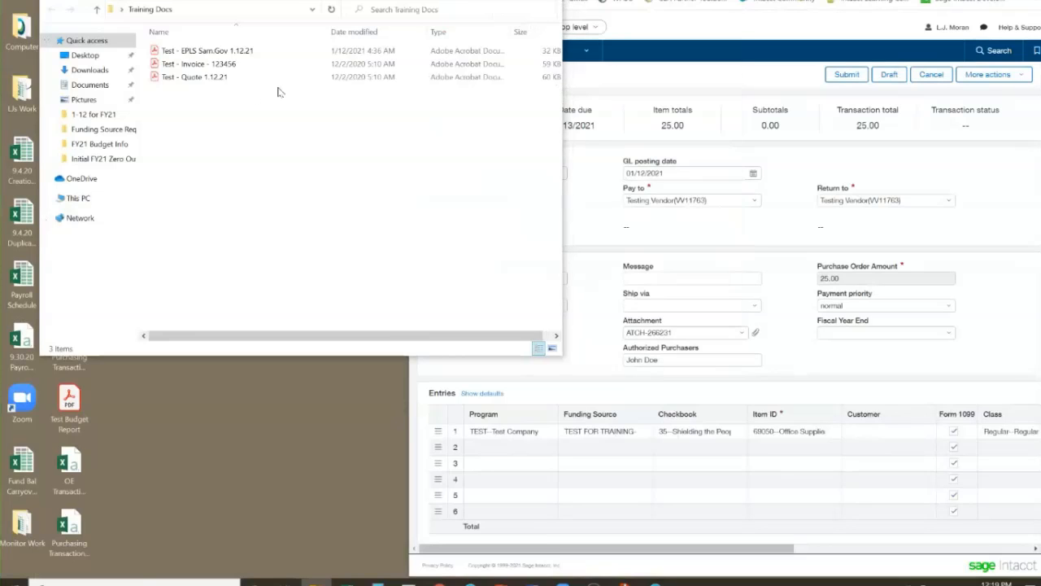
left_click(186, 66)
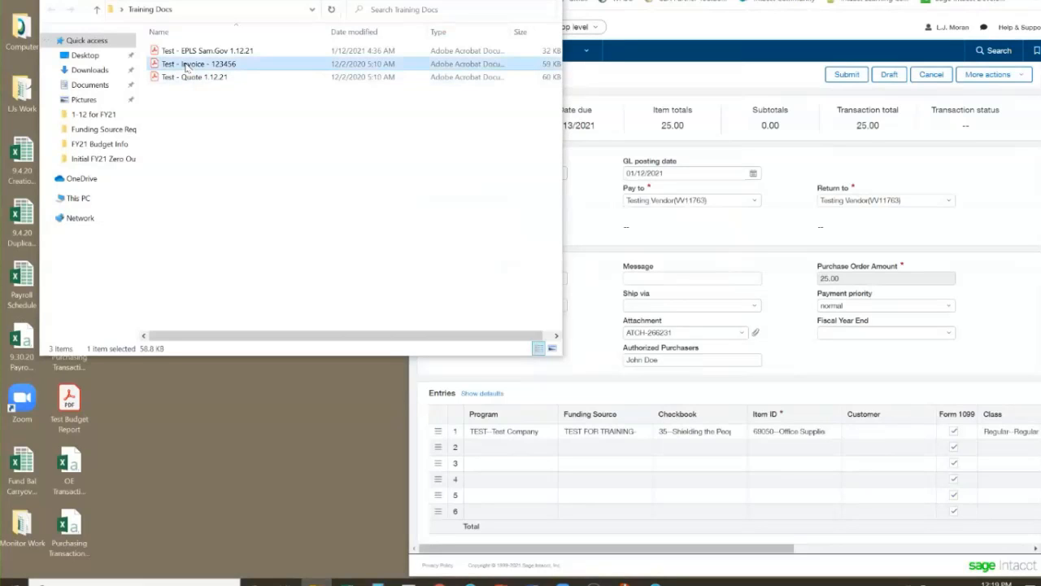
left_click_drag(188, 68, 670, 334)
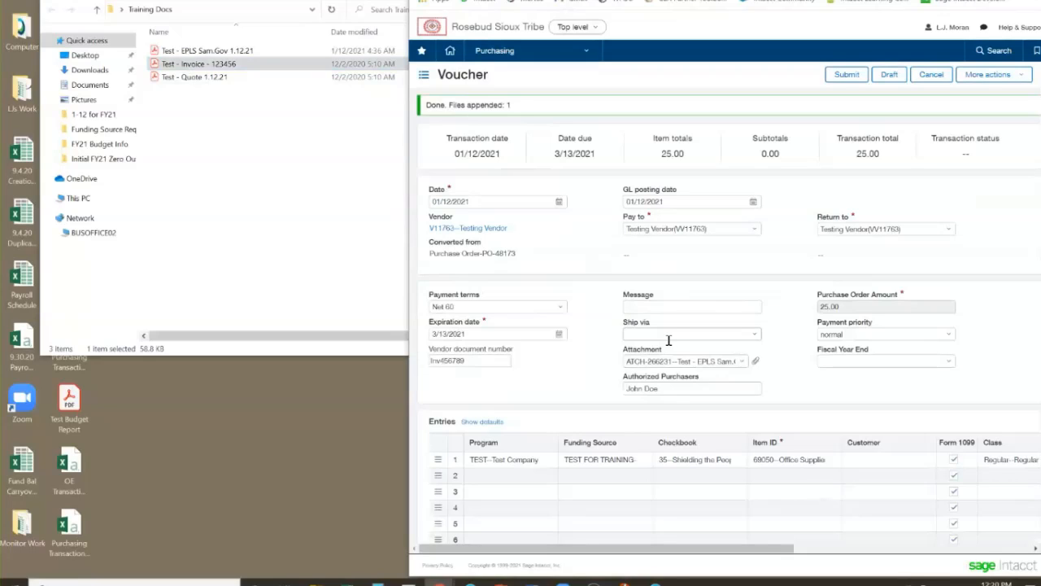
Examine the files in the voucher's attachment, and return to the maximized voucher form with the Training Docs folder closed
left_click(755, 362)
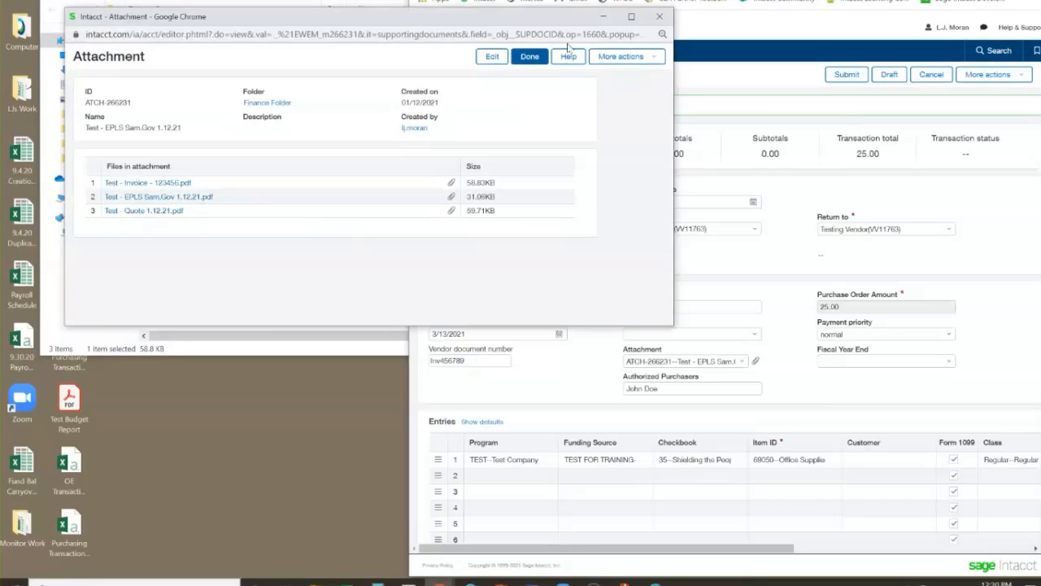
left_click(659, 17)
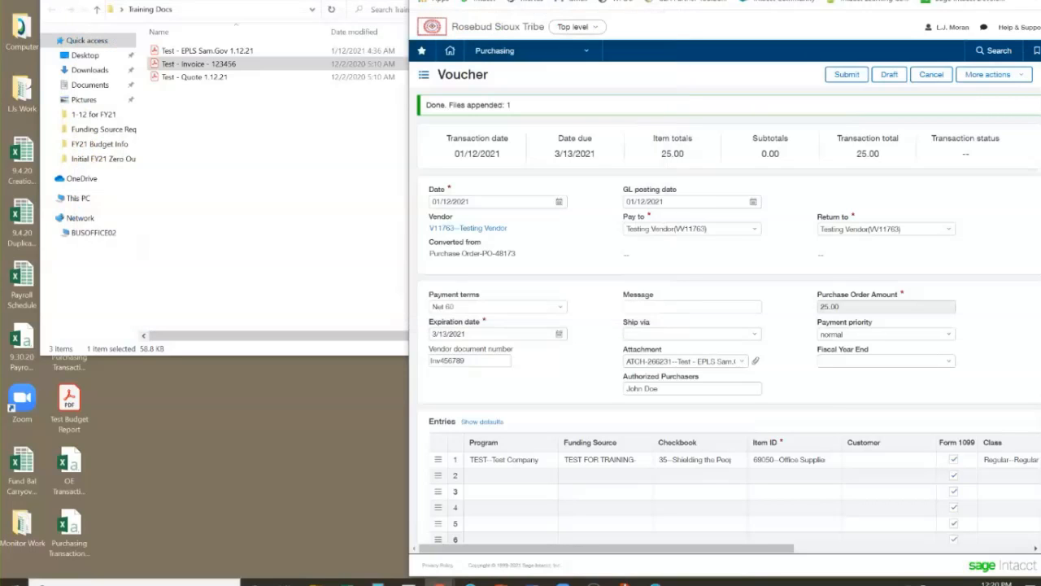
left_click_drag(325, 1, 327, 1)
left_click(550, 1)
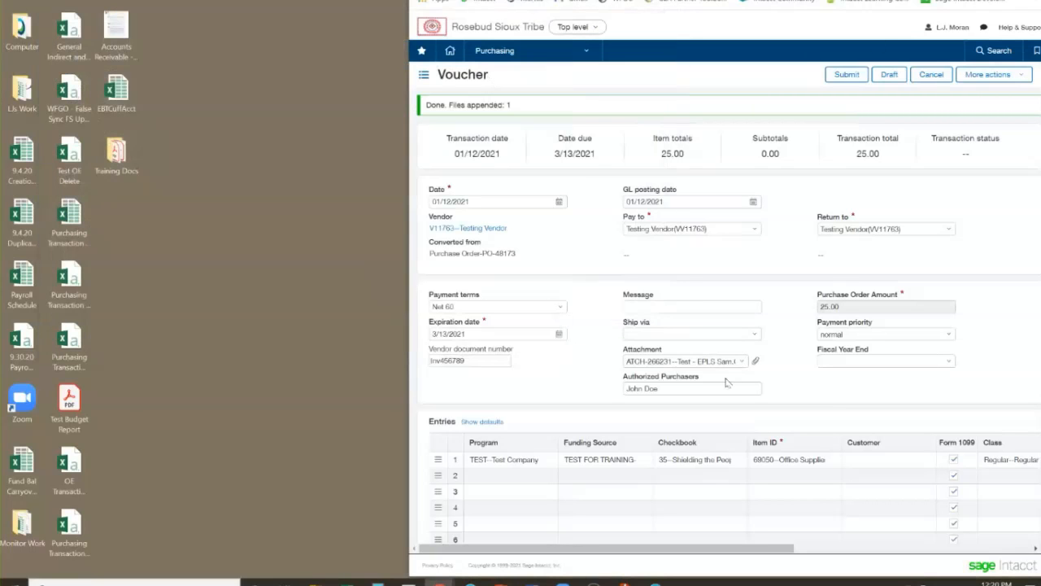
left_click(996, 1)
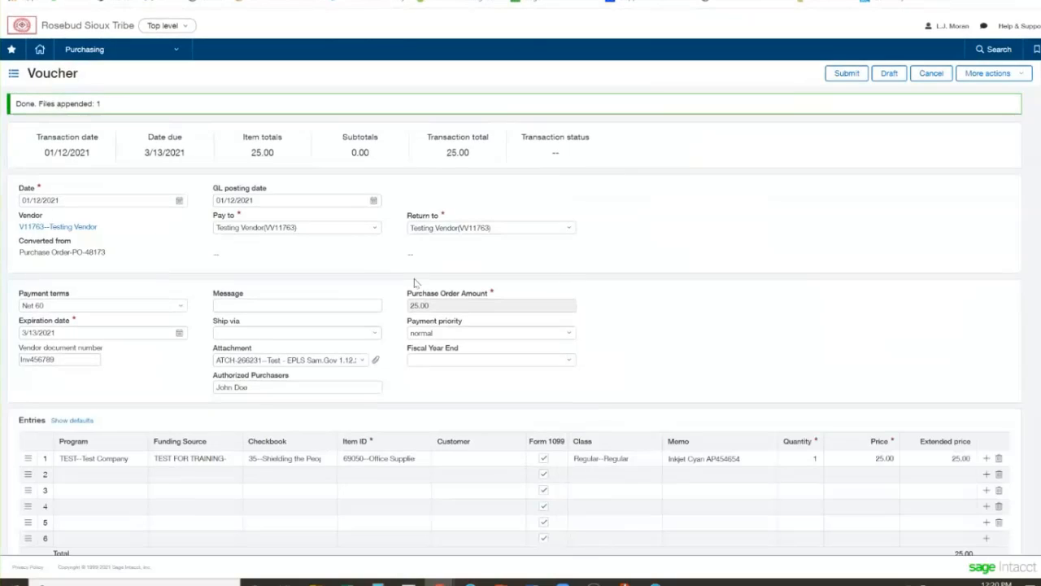
Set the voucher's Fiscal Year End to Current
left_click(569, 361)
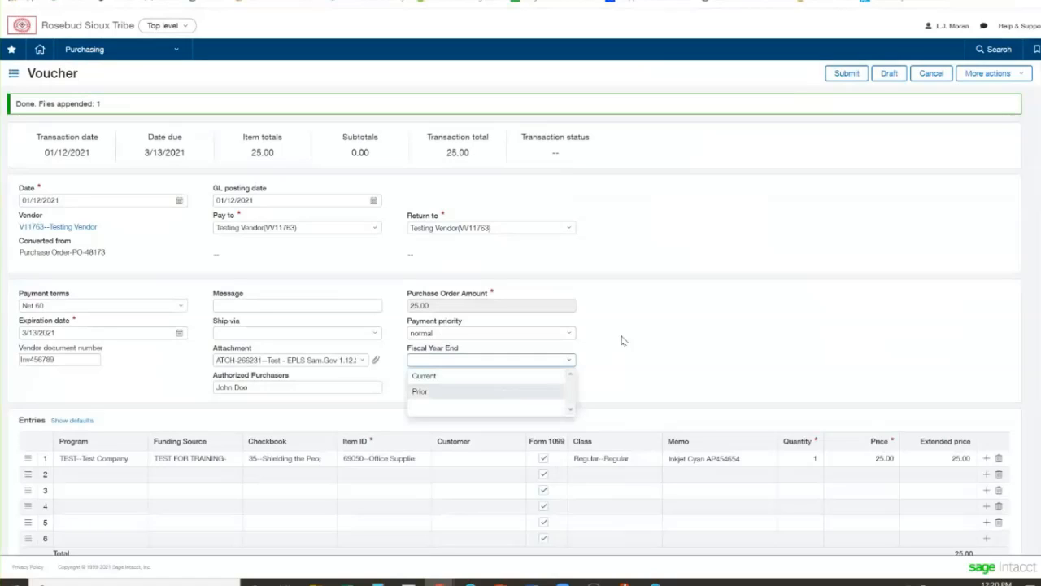
left_click(657, 322)
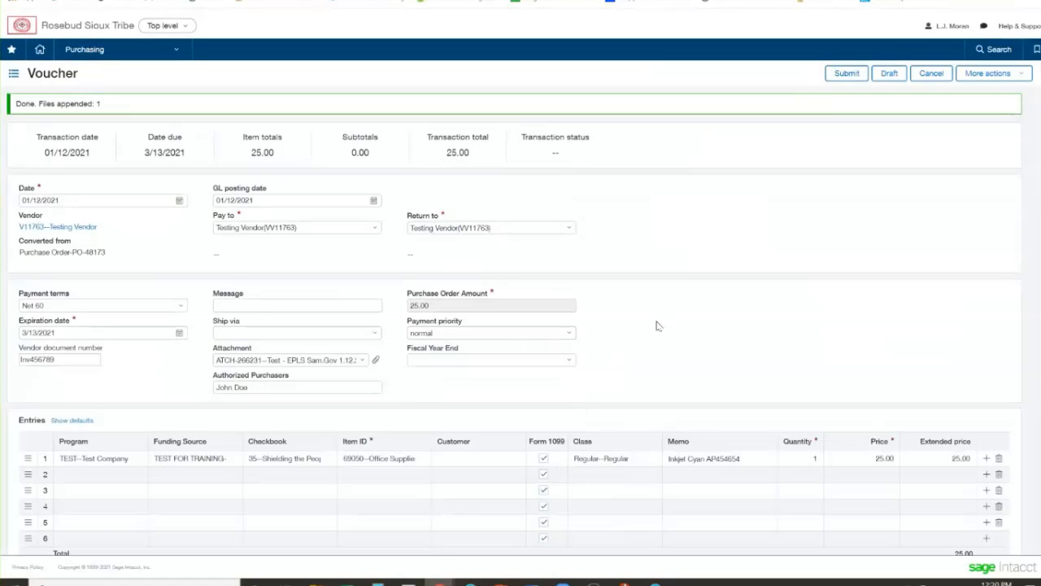
left_click(572, 360)
left_click(527, 372)
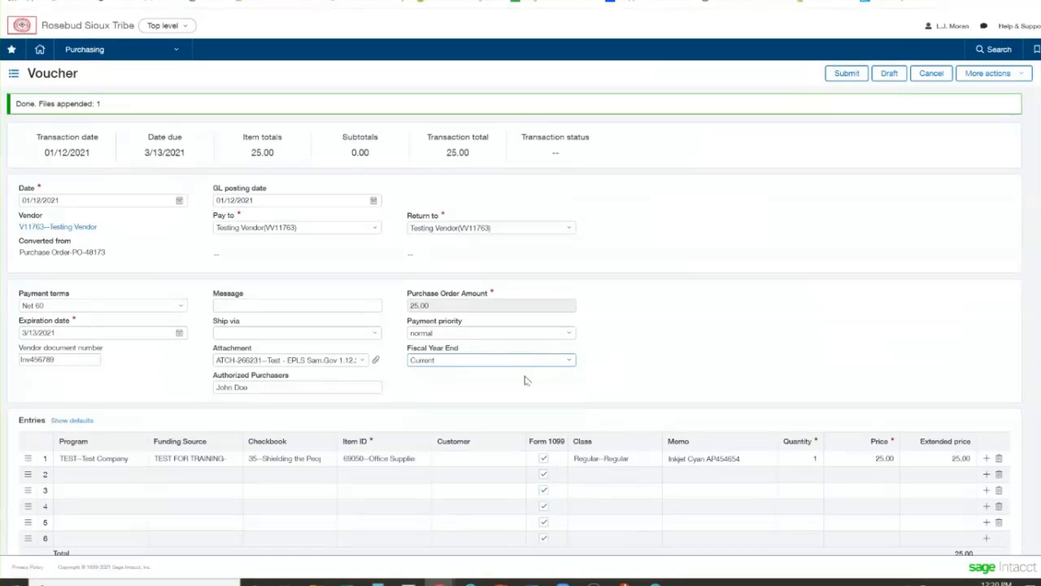
left_click(681, 334)
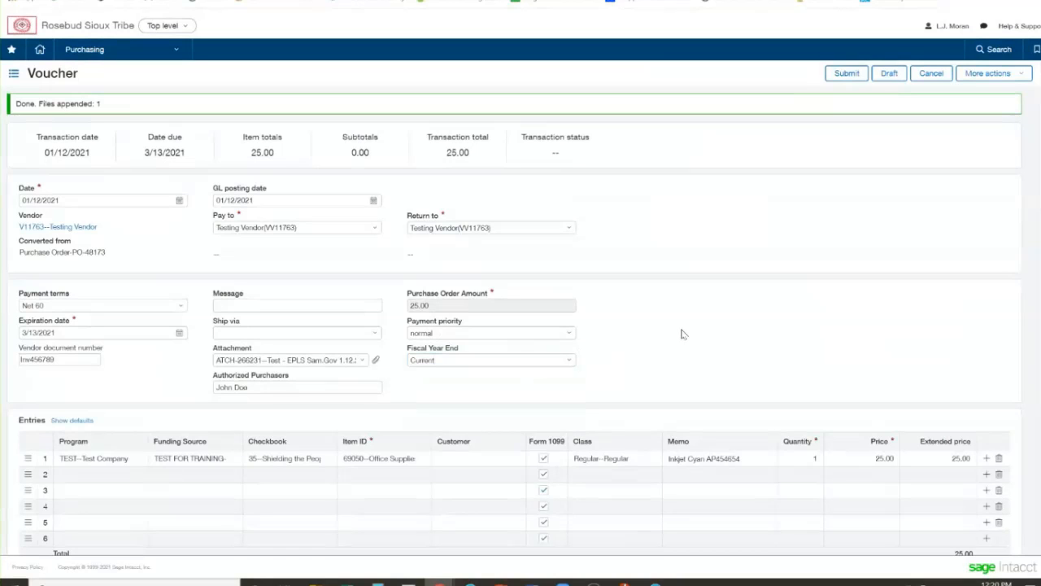
Set the price of the Inkjet Cyan entry to 22.99 and submit the voucher
scroll(682, 335, "down", 1)
scroll(681, 334, "down", 1)
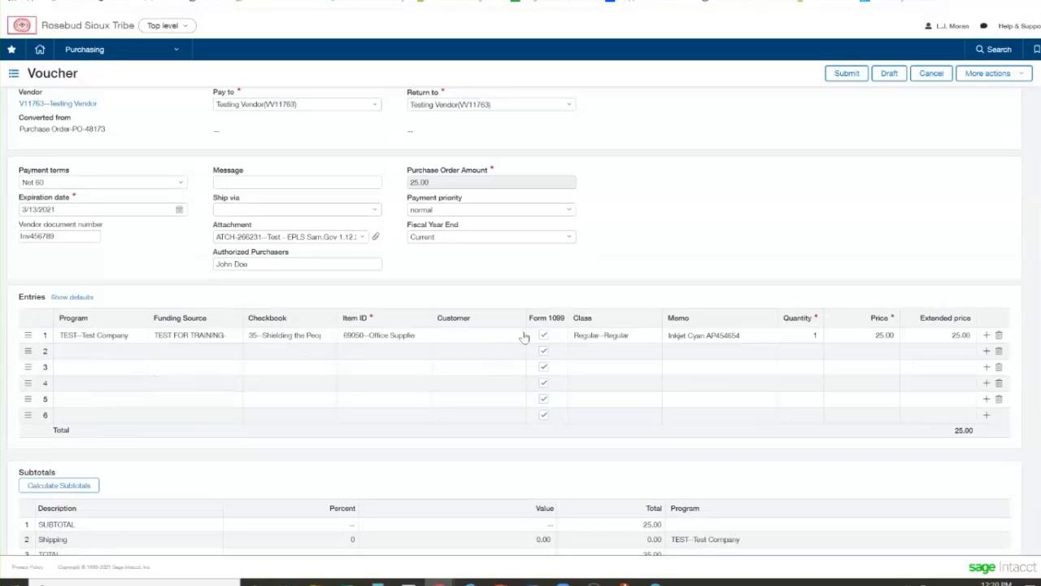
left_click(859, 330)
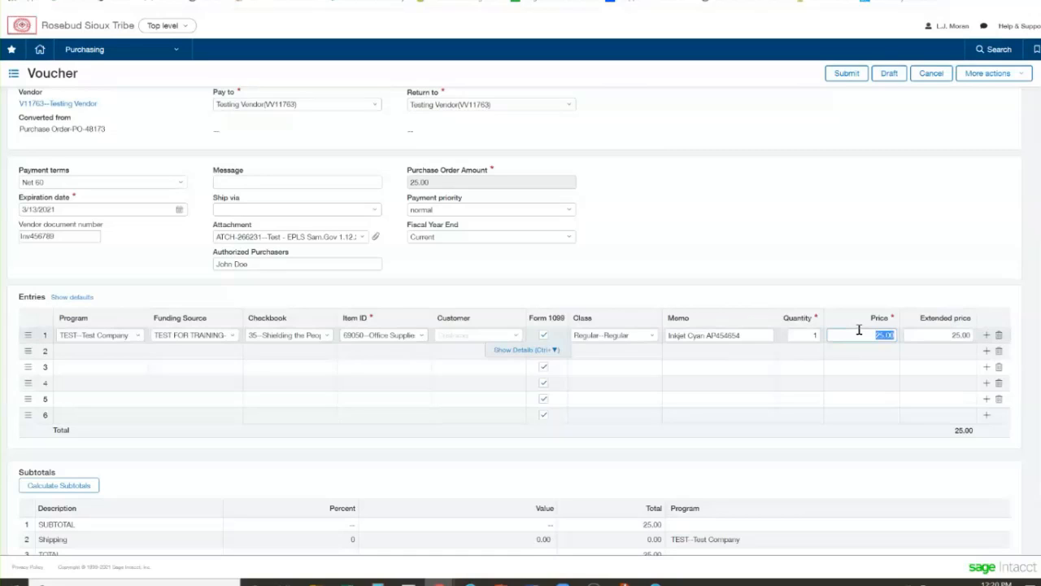
type("22.99")
left_click(854, 287)
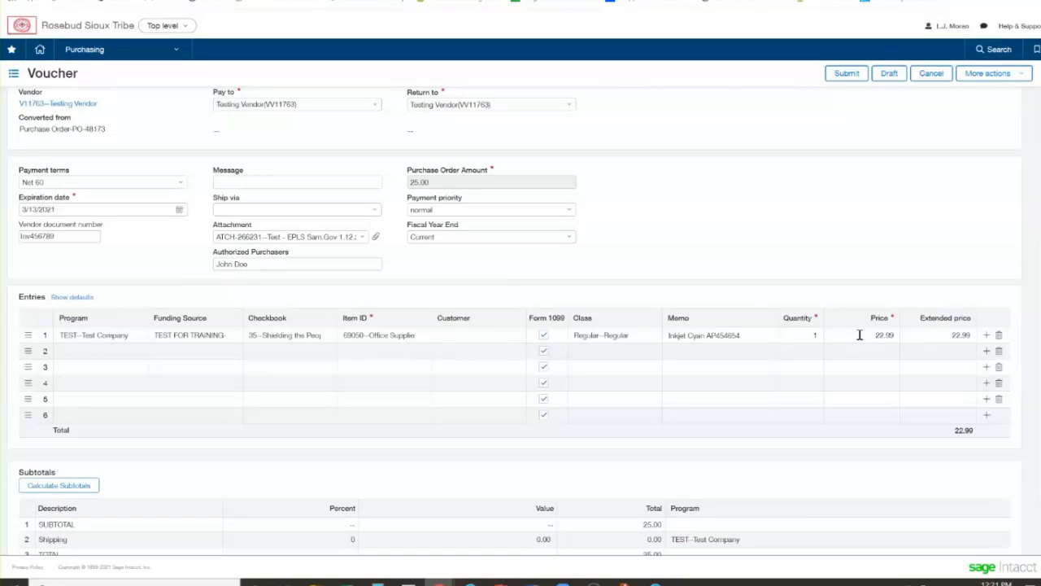
left_click(843, 75)
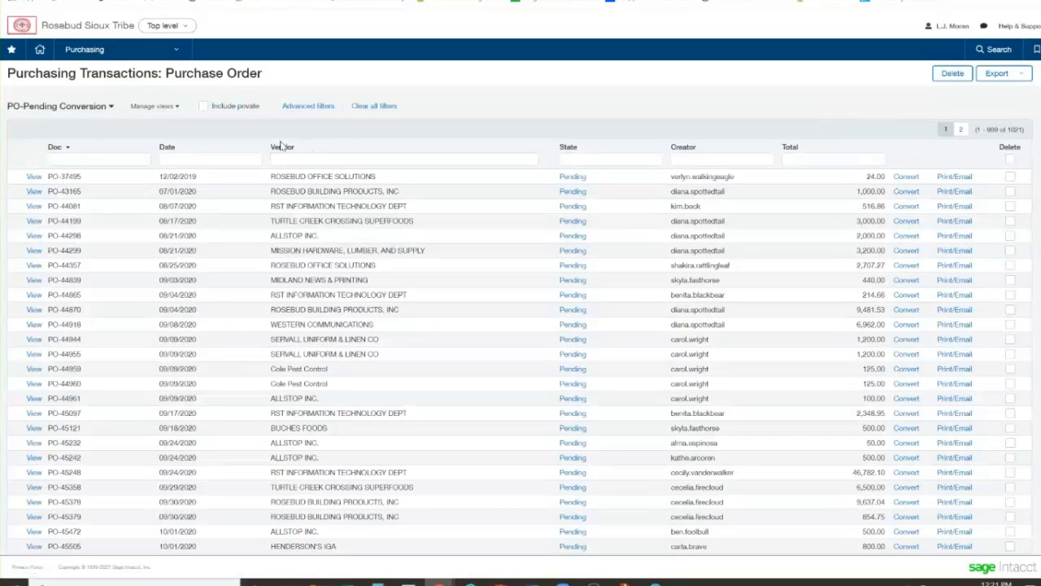
Switch the purchase order list to the Added Info view and filter the vendor name by "test"
left_click(57, 108)
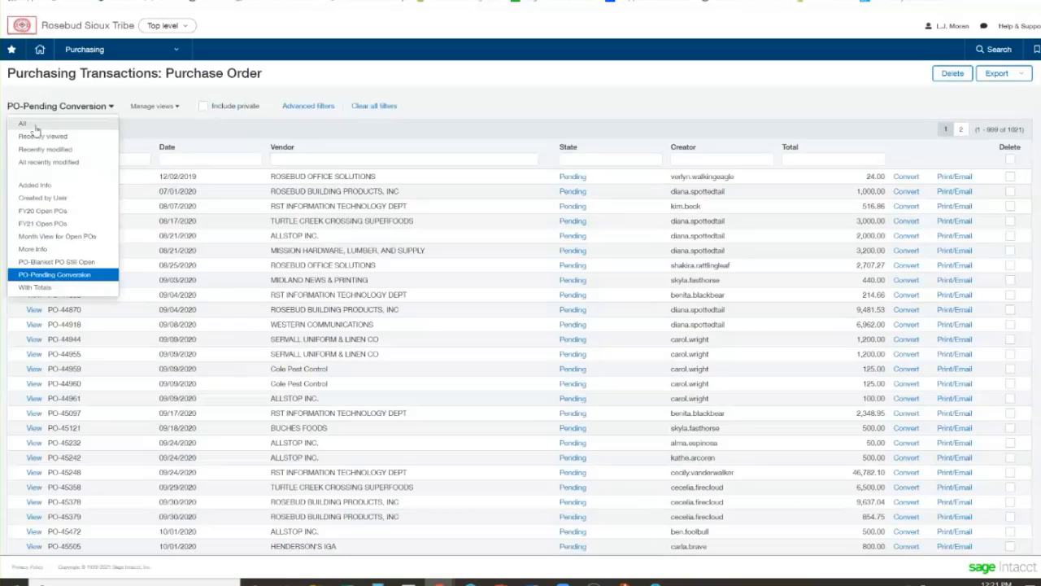
left_click(34, 185)
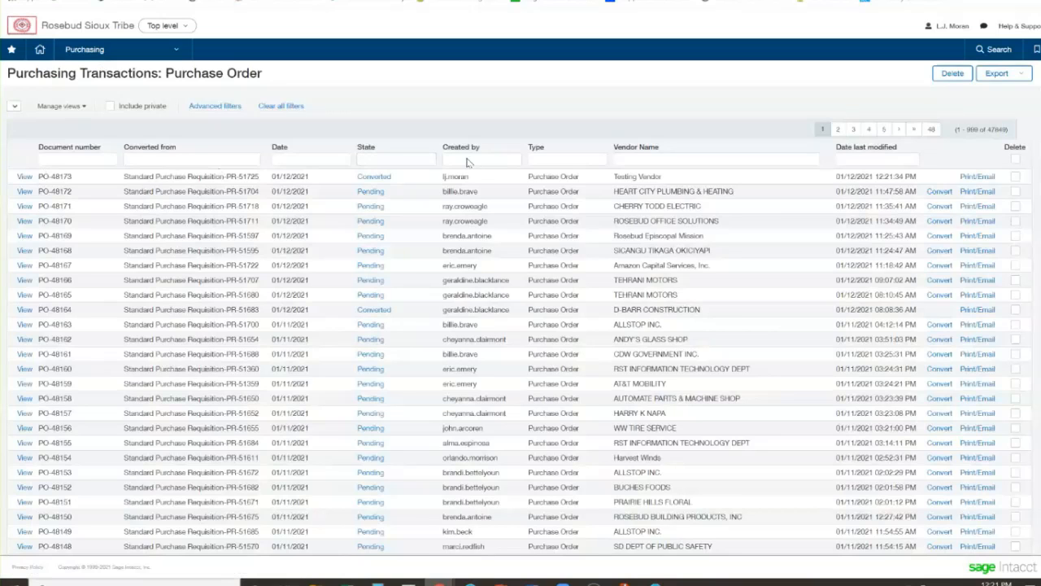
left_click(572, 161)
left_click(676, 159)
type("test")
key("Return")
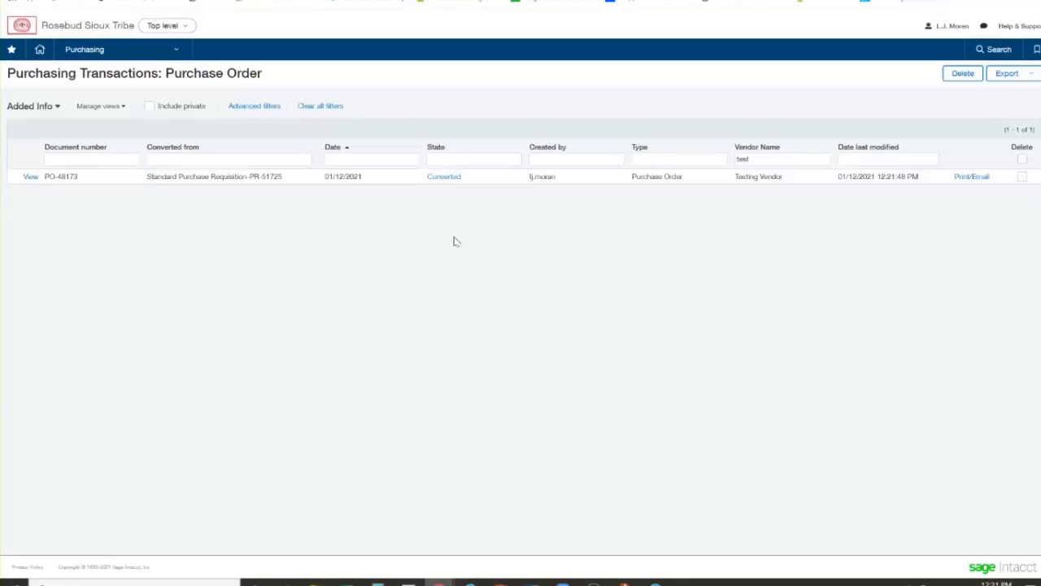
Open the converted Testing Vendor purchase order to view its transaction details
left_click_drag(267, 74, 179, 73)
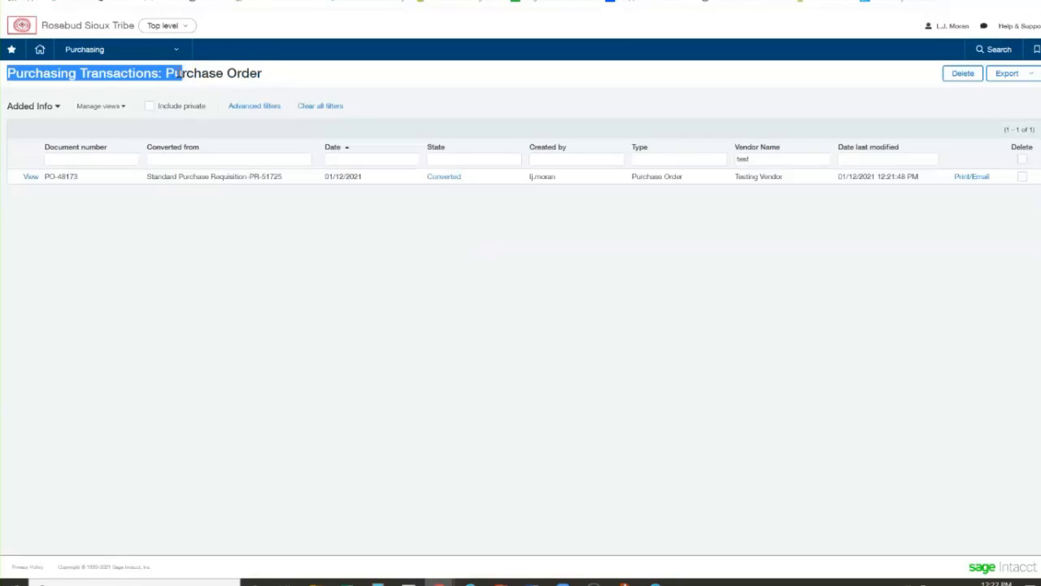
left_click(330, 71)
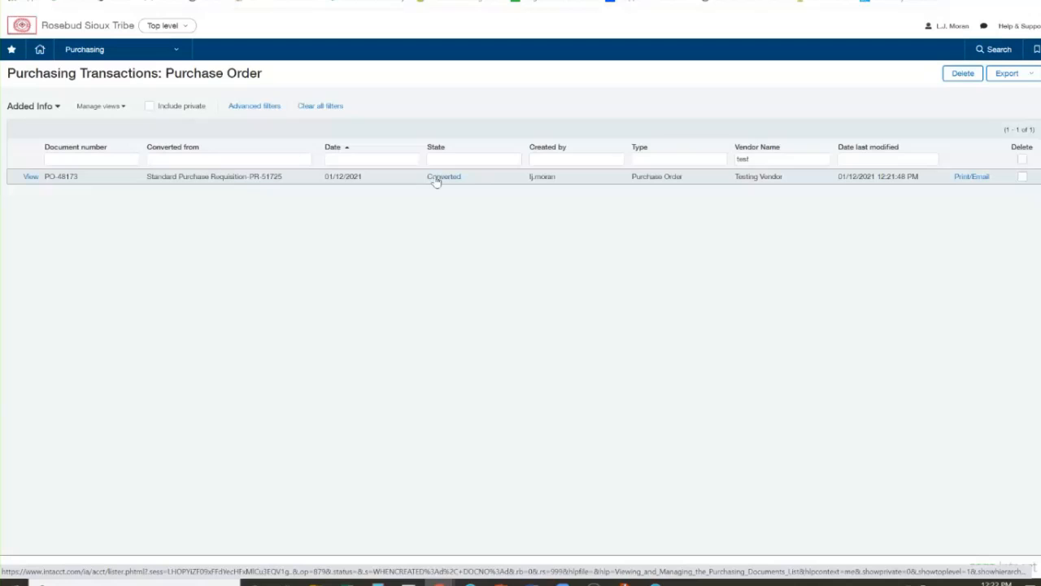
left_click(31, 177)
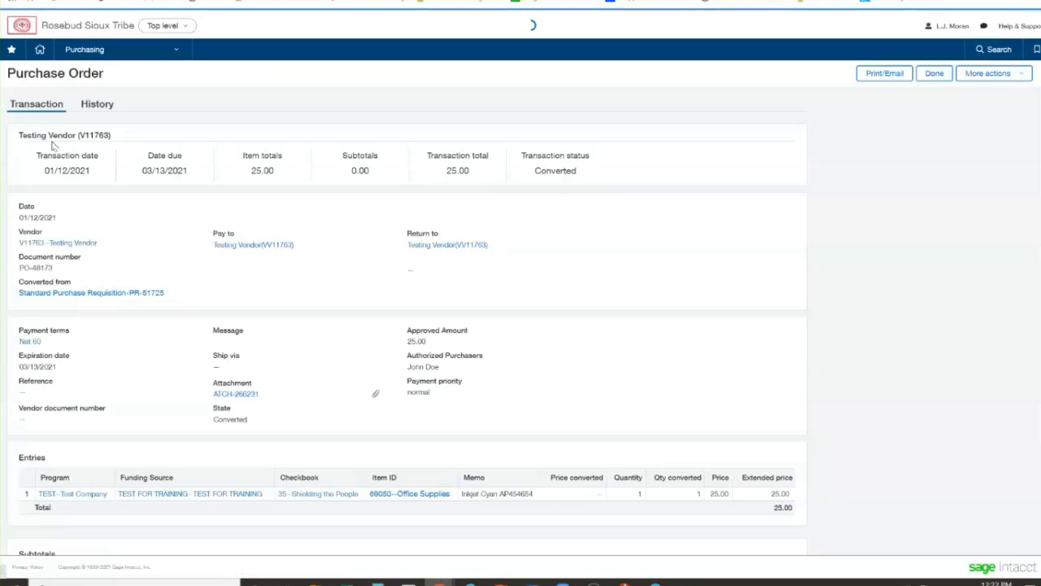
Examine the purchase order's history to trace the requisition, purchase order and voucher it links
left_click(95, 110)
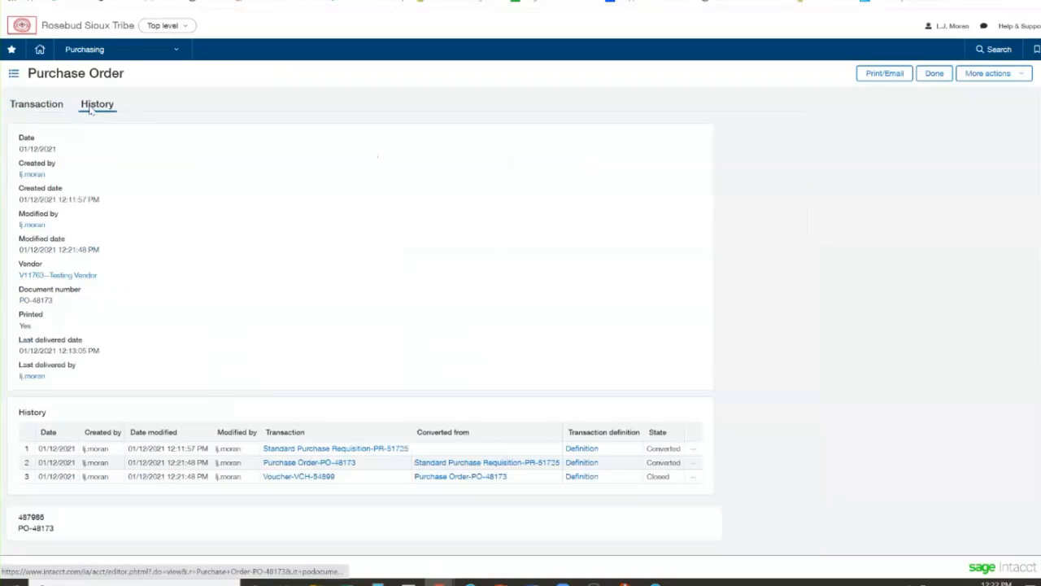
scroll(167, 266, "down", 3)
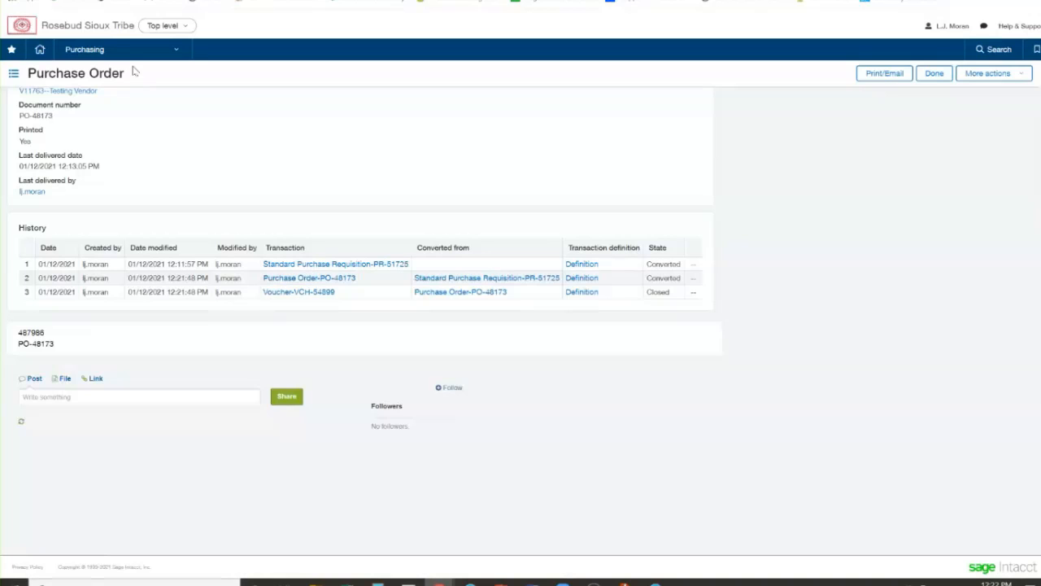
Open the list of purchasing vouchers and filter the vendor name by "test"
left_click(95, 52)
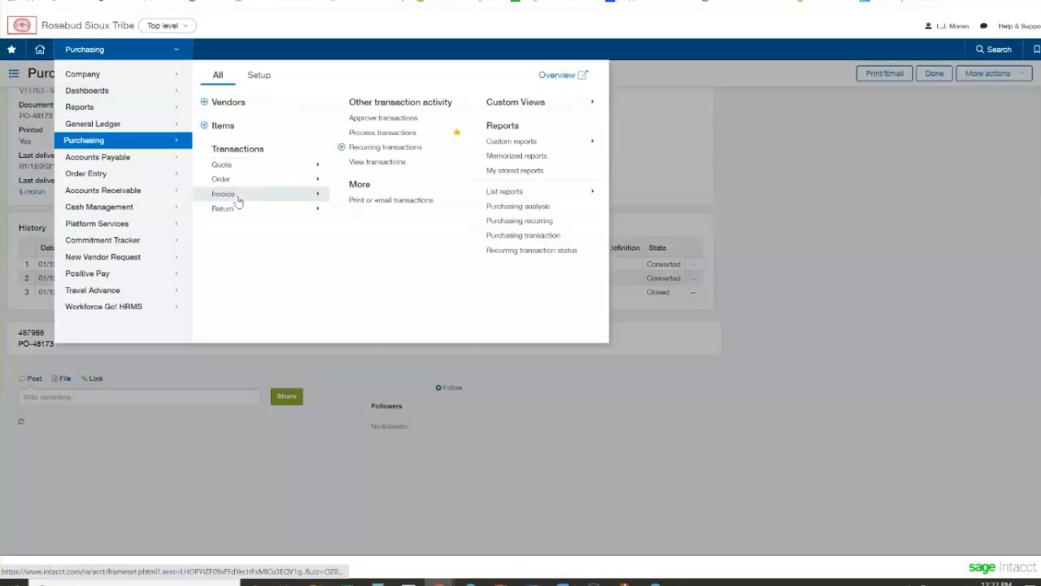
mouse_move(238, 201)
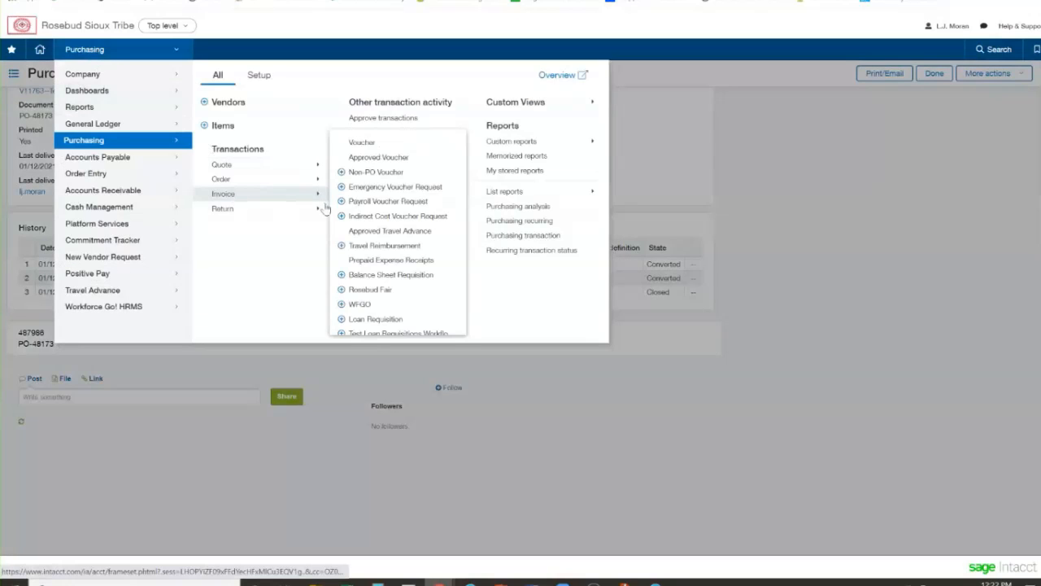
left_click(355, 146)
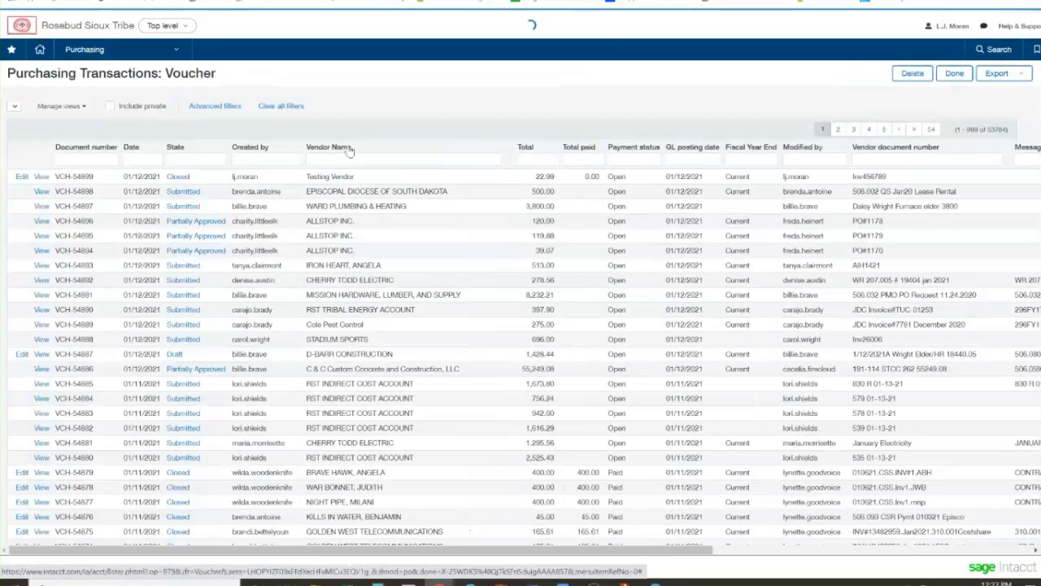
left_click(355, 158)
type("test")
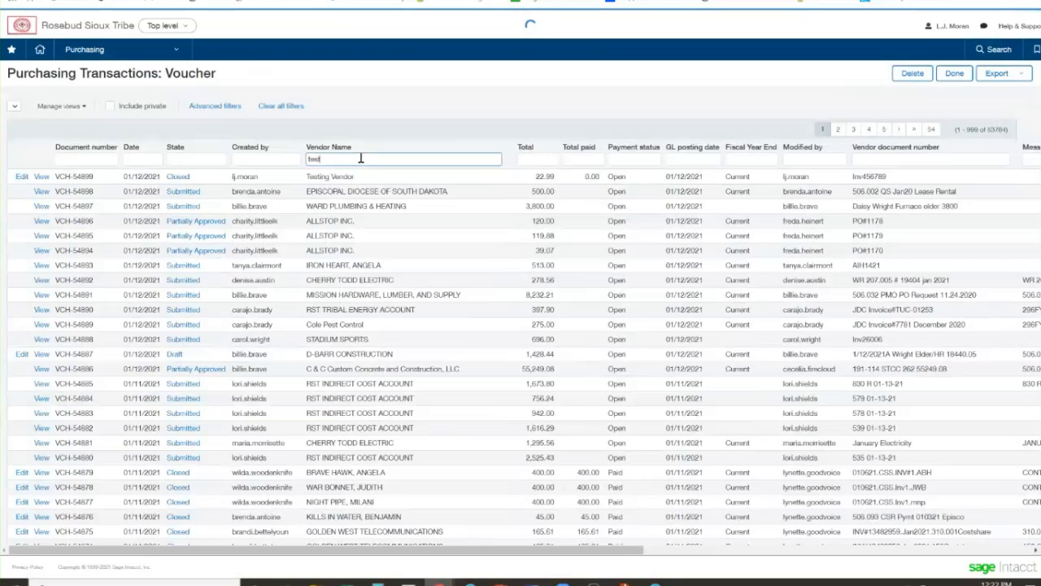
key("Return")
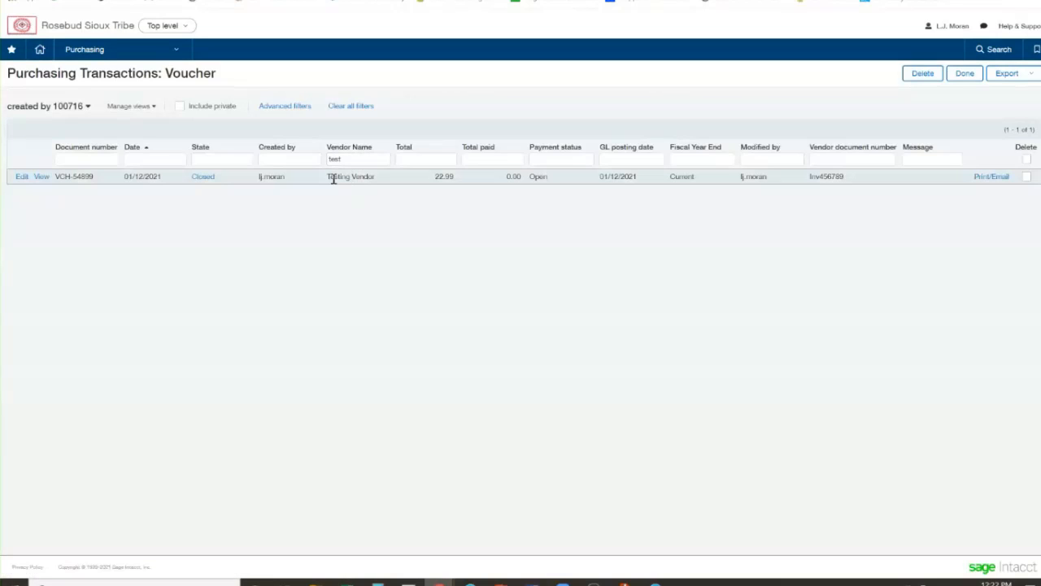
Examine the Testing Vendor voucher's vendor name, total, total paid and payment status in the list
left_click_drag(327, 176, 366, 178)
left_click(419, 198)
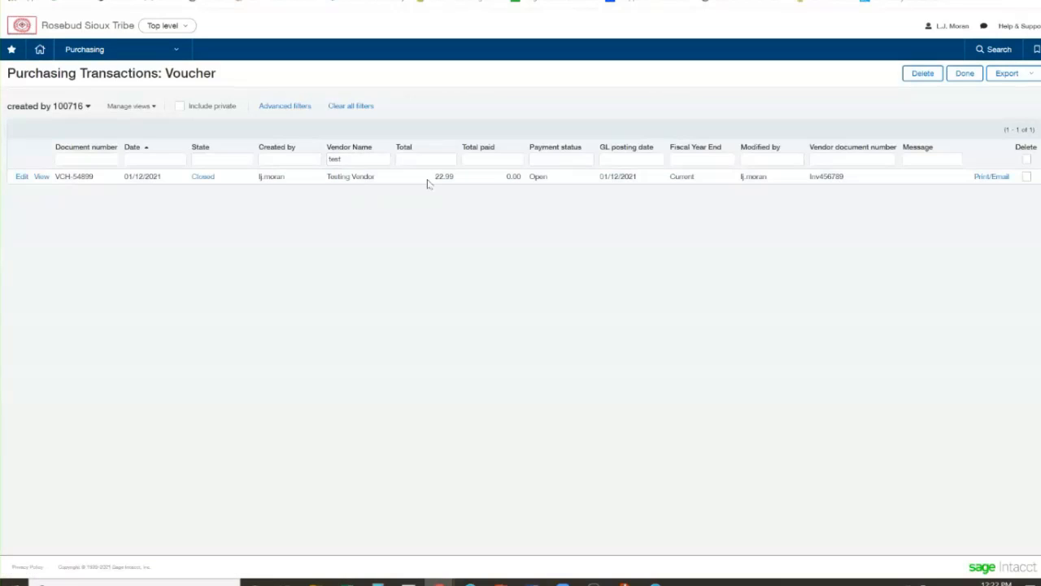
left_click_drag(433, 177, 460, 178)
left_click(460, 227)
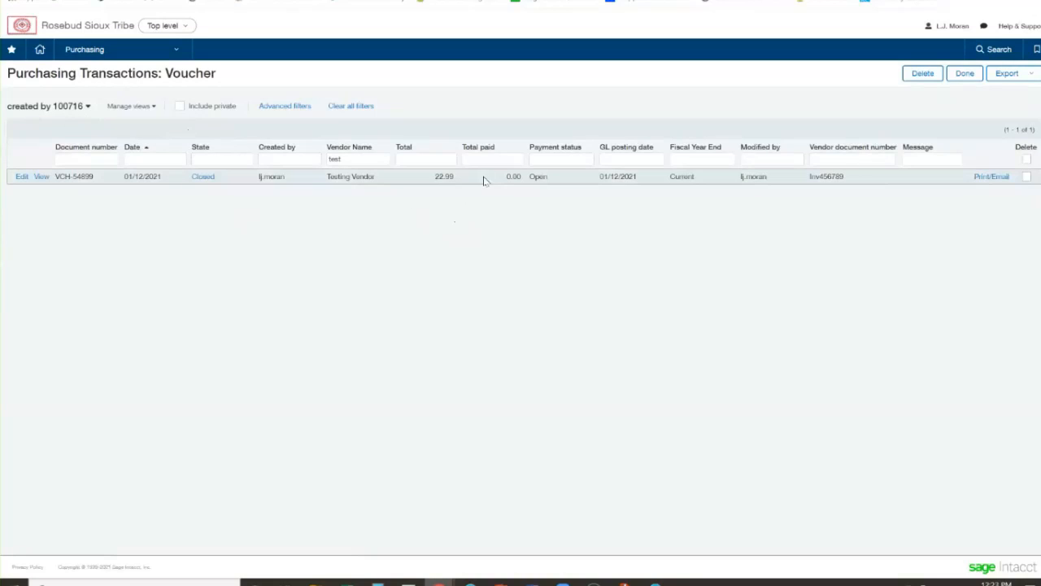
double_click(510, 176)
left_click(501, 215)
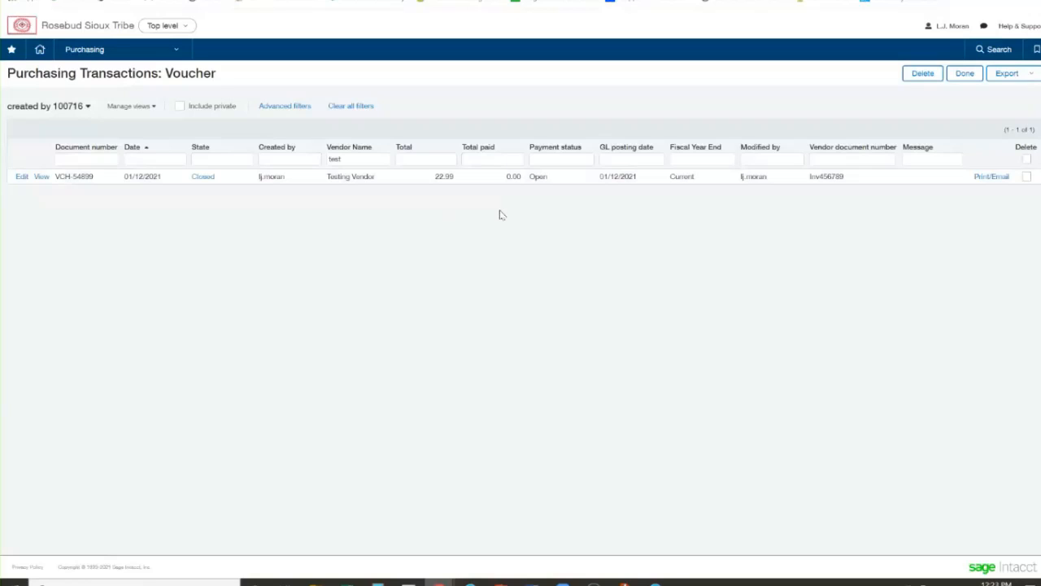
left_click_drag(553, 179, 526, 201)
left_click(524, 220)
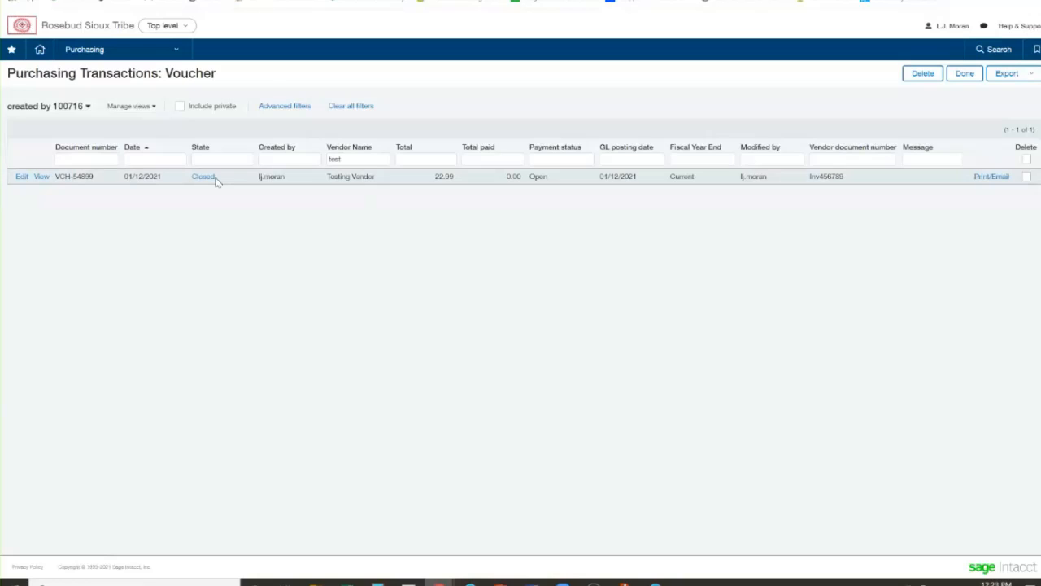
Refresh the open Dimension Balances Report, and rerun it for the Encumbrances book without combining it with the reporting book
left_click(334, 1)
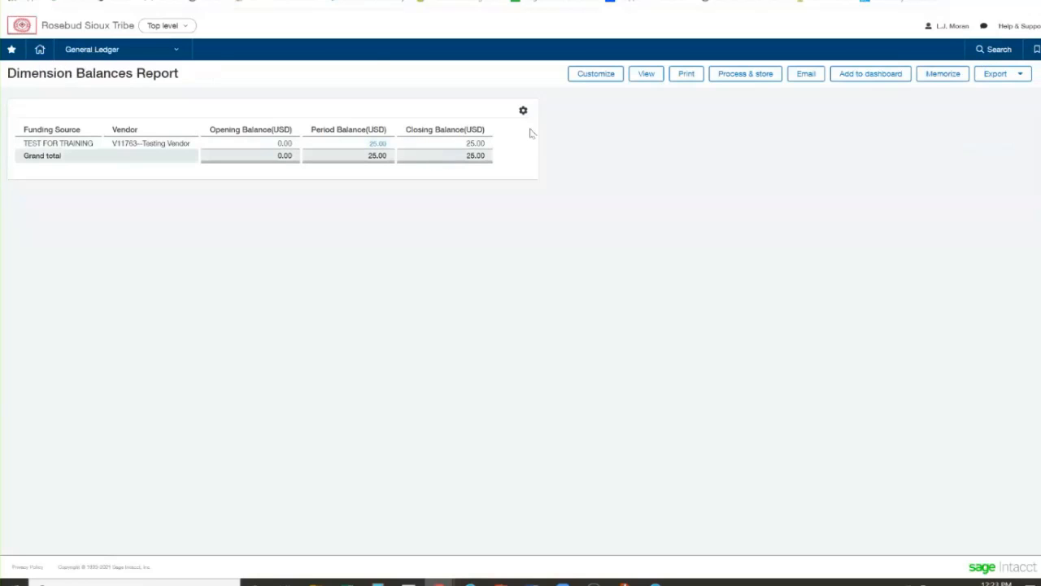
left_click(644, 74)
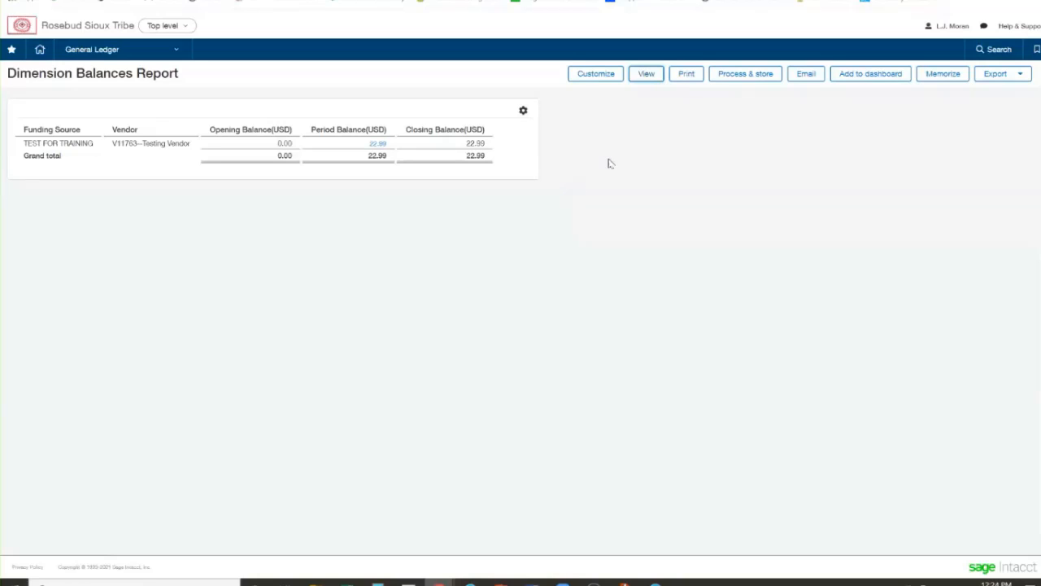
left_click(593, 76)
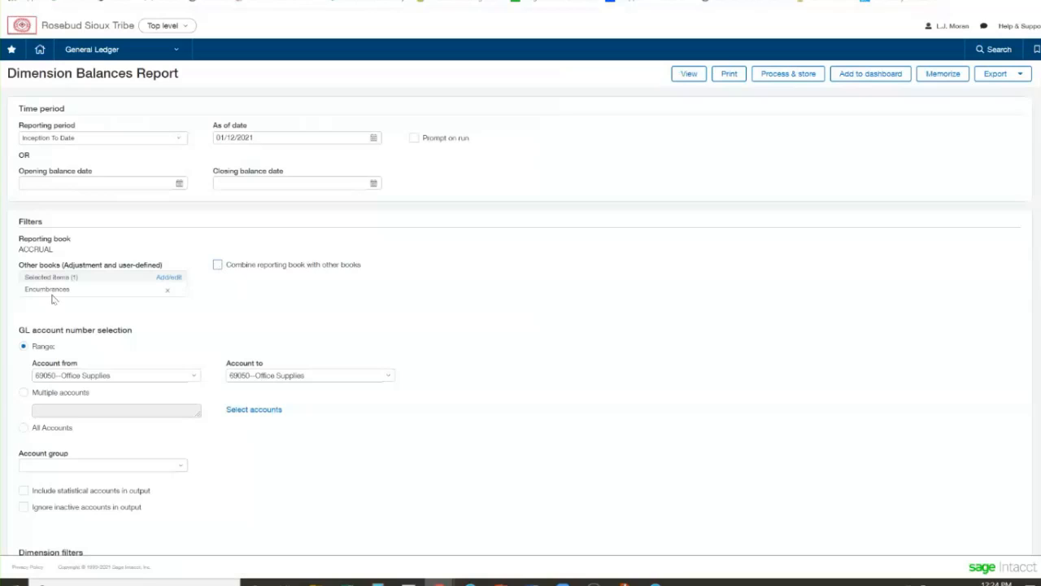
left_click(693, 77)
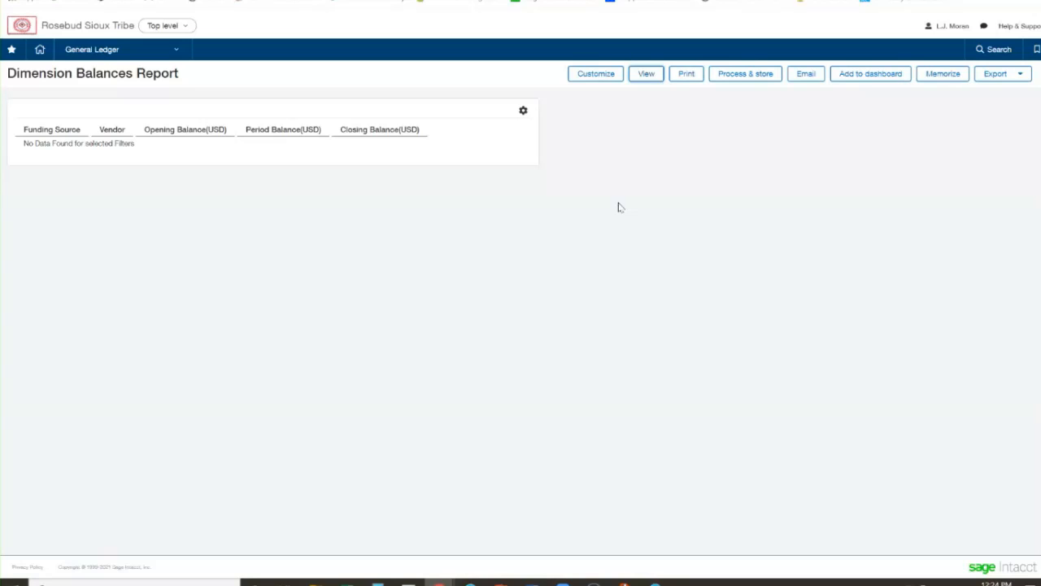
Remove Encumbrances from the report's other books, rerun it for the accrual book only, and return to the voucher list
left_click(596, 75)
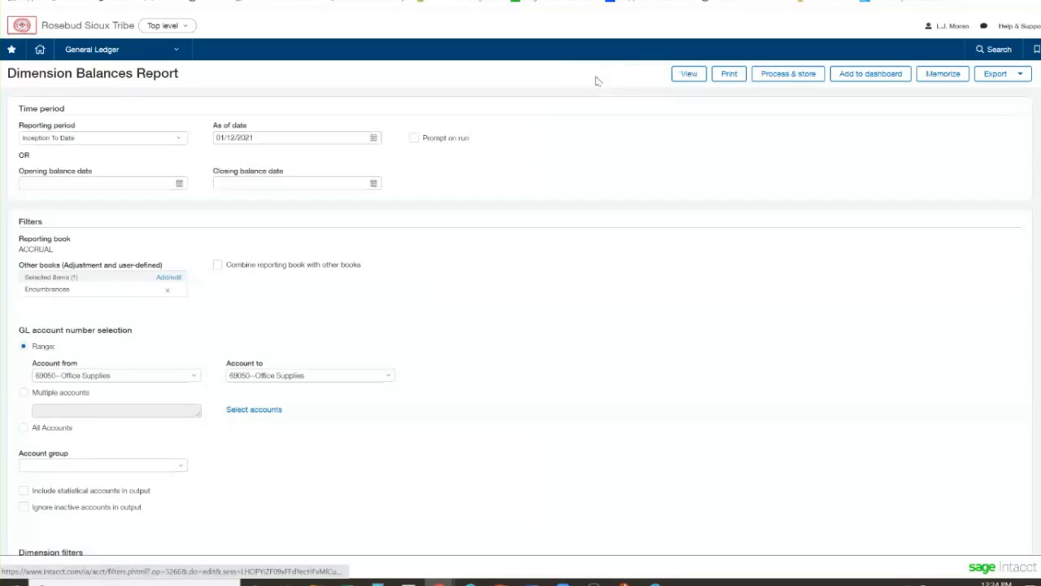
left_click(167, 293)
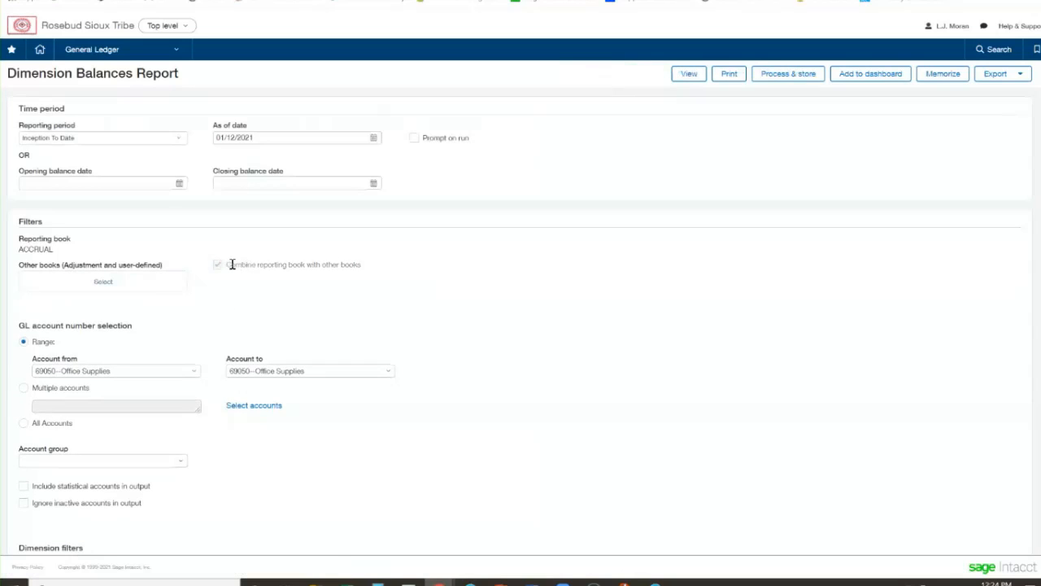
left_click(689, 74)
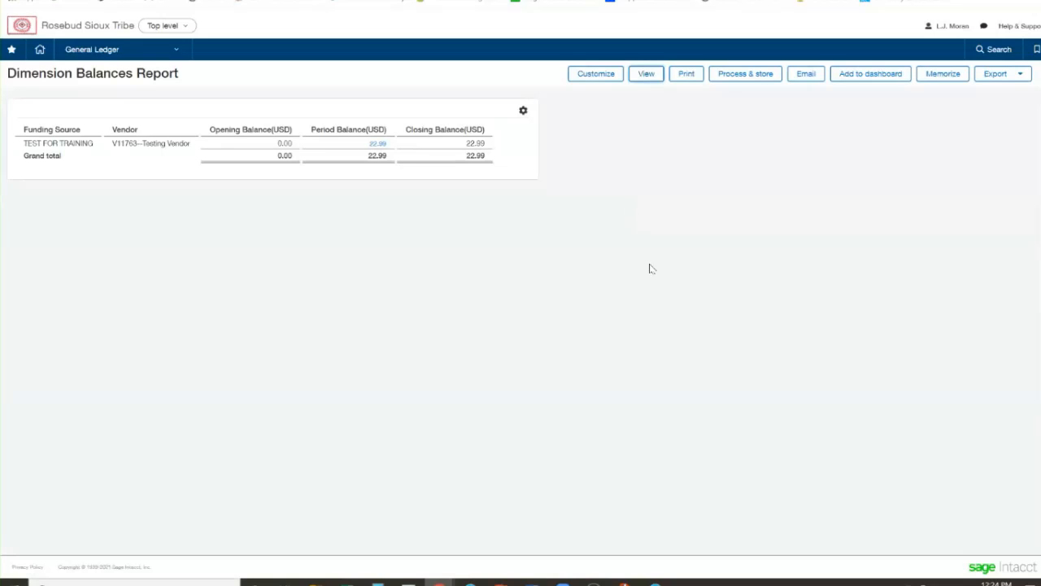
key("ctrl+Tab")
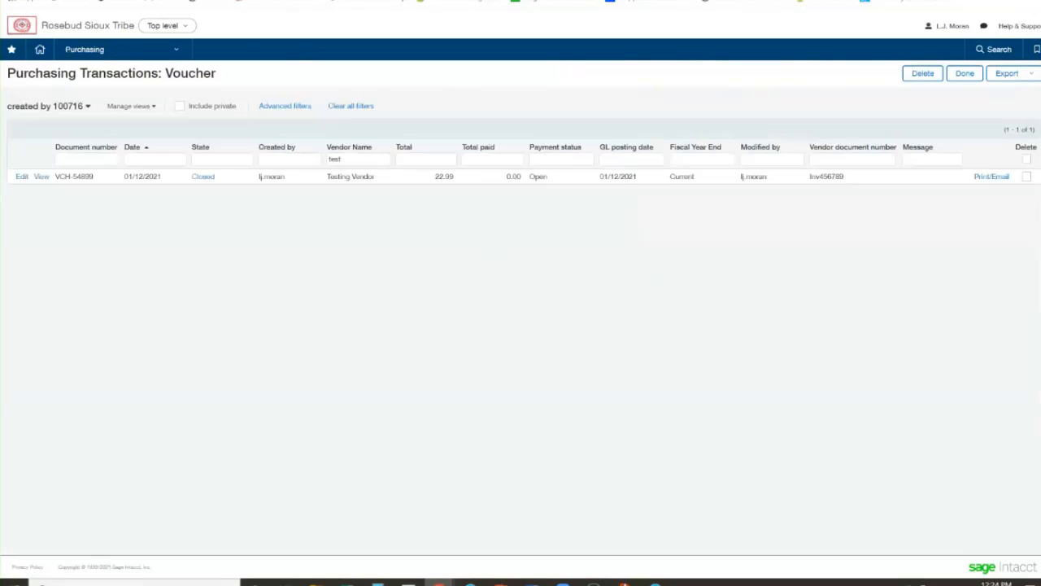